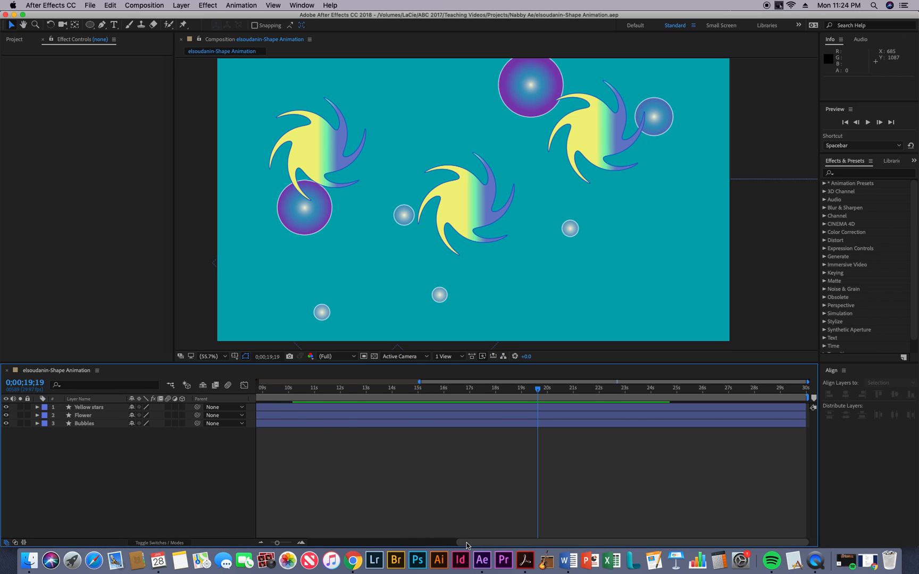
- Show the Yellow stars layer's animated properties and add a Position keyframe at 0;00;17;08, keeping the position unchanged
drag(468, 542, 319, 542)
drag(260, 391, 524, 430)
drag(535, 394, 635, 398)
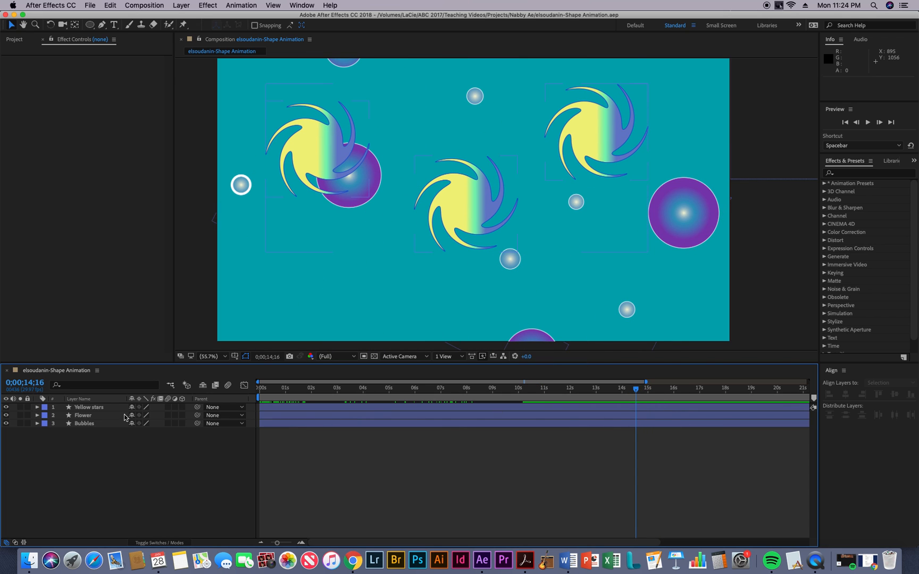
click(83, 408)
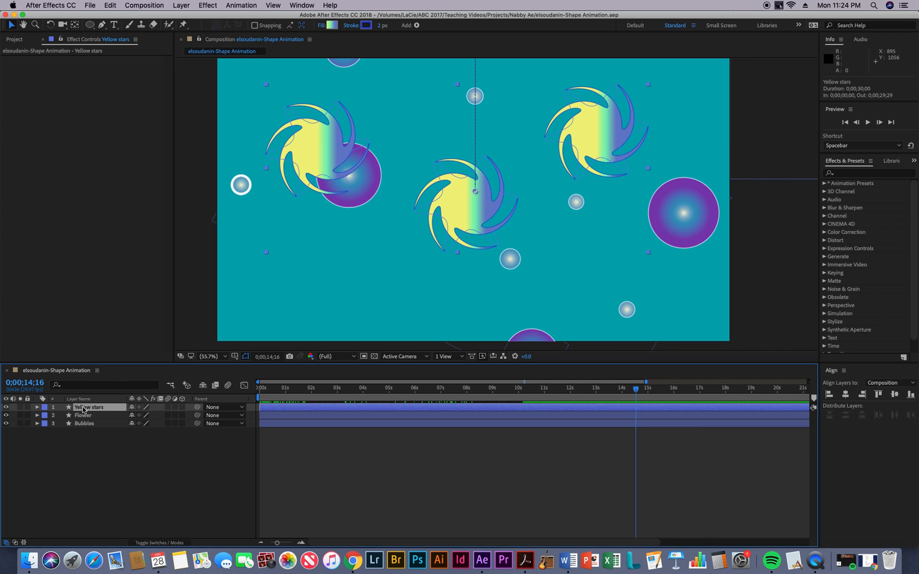
key(u)
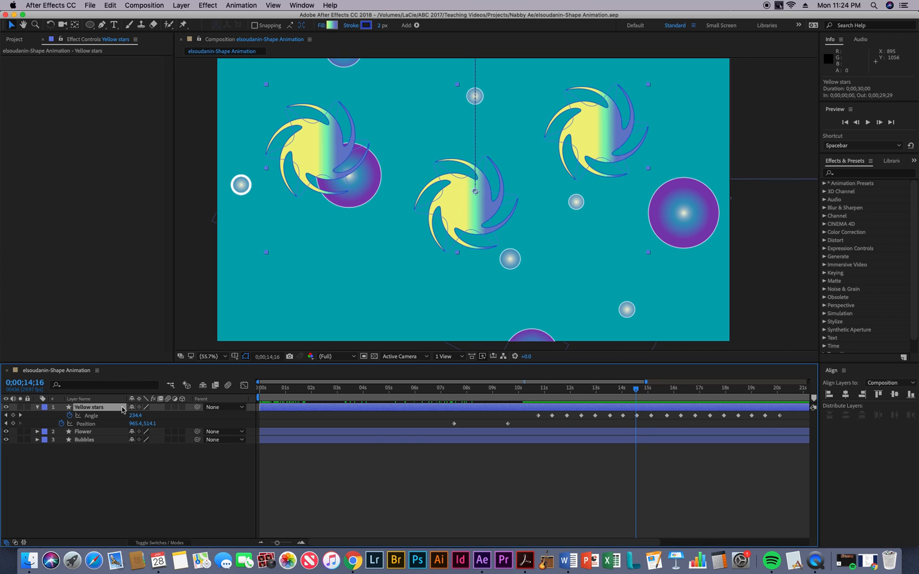
drag(637, 392, 704, 421)
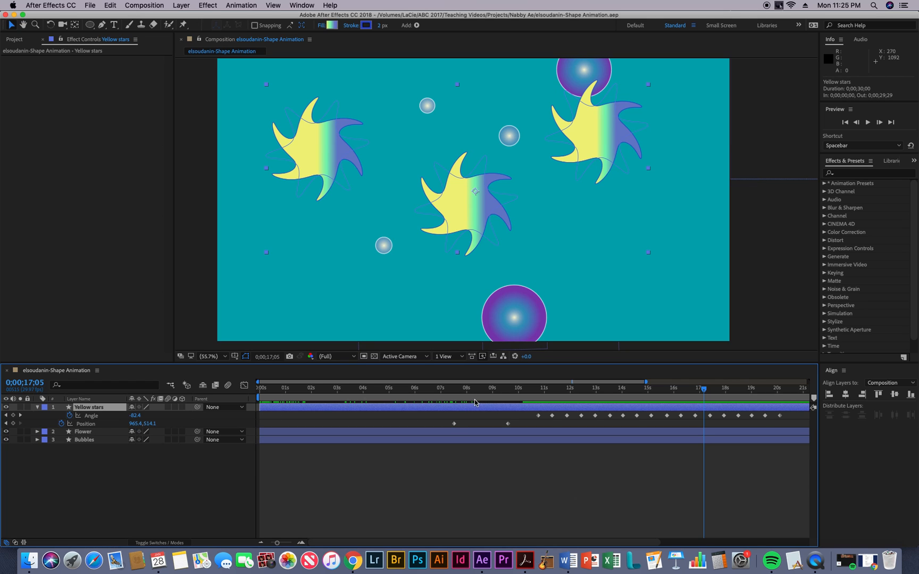
drag(474, 402, 706, 428)
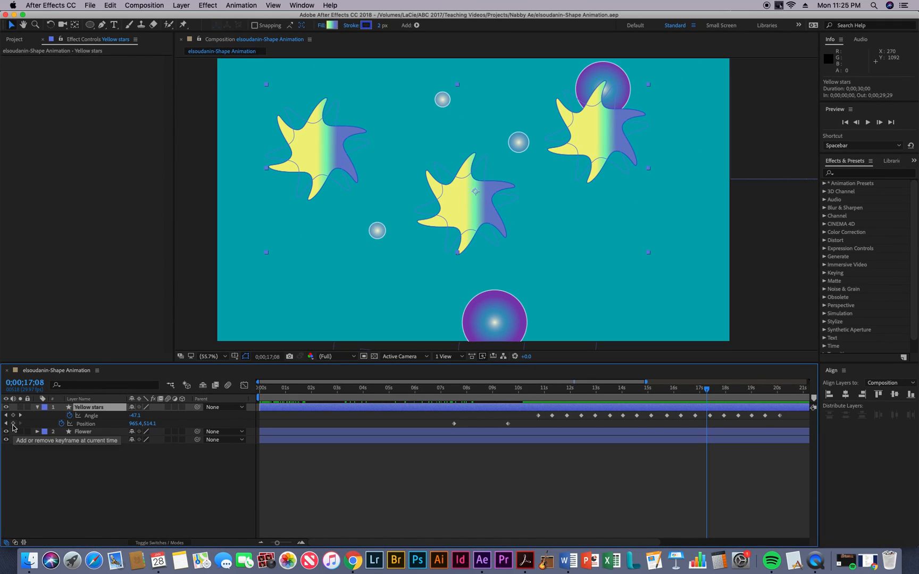
click(13, 425)
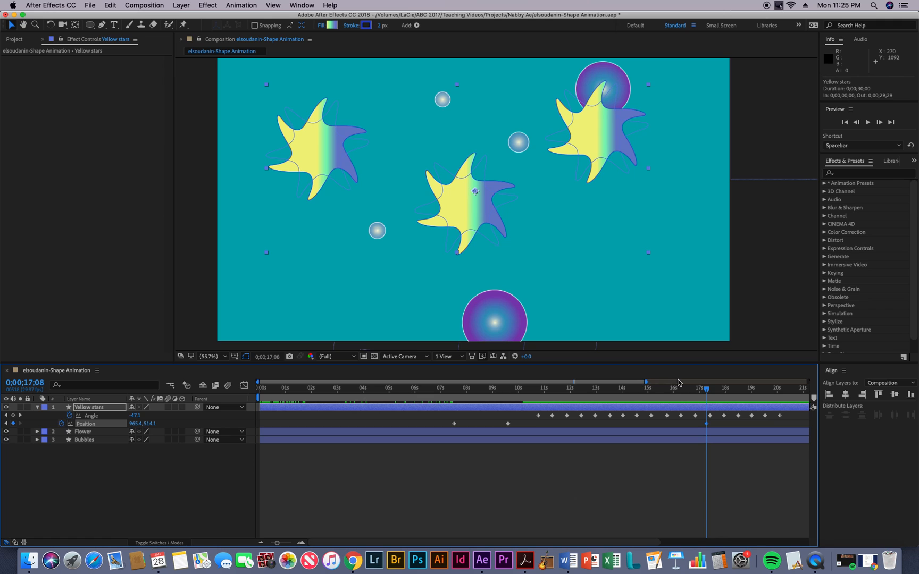
- At the final Angle keyframe, 0;00;20;03, set the Yellow stars' vertical position to -330.9 so they exit above the frame
drag(708, 392, 780, 403)
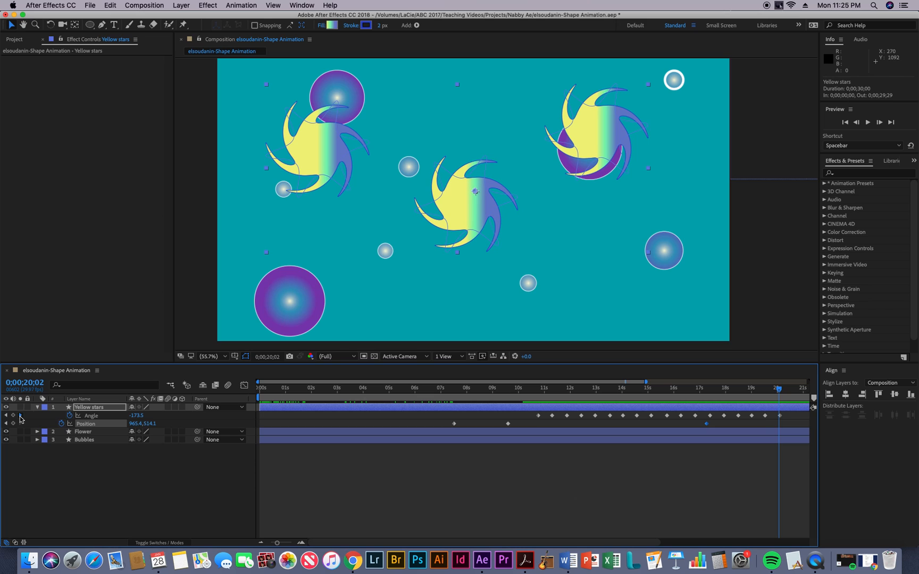
click(20, 417)
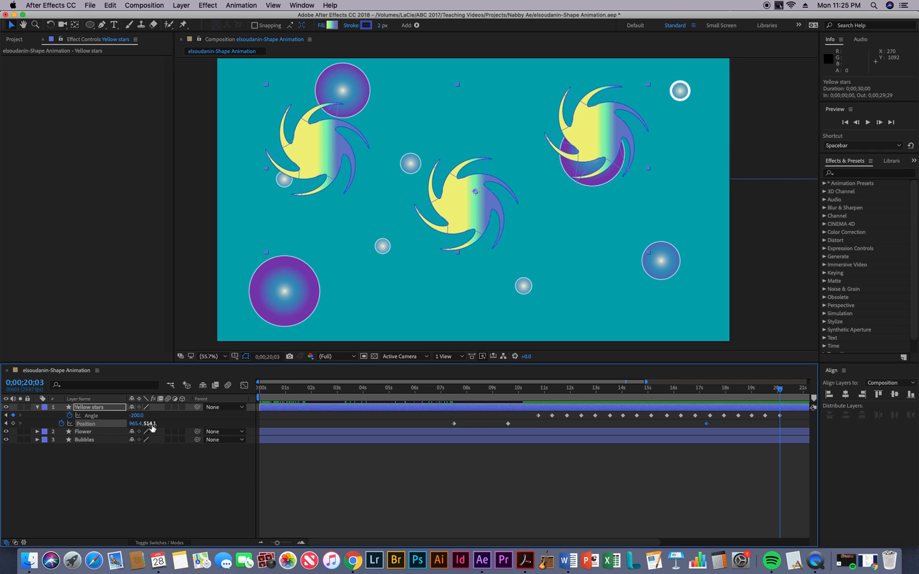
drag(151, 423, 87, 424)
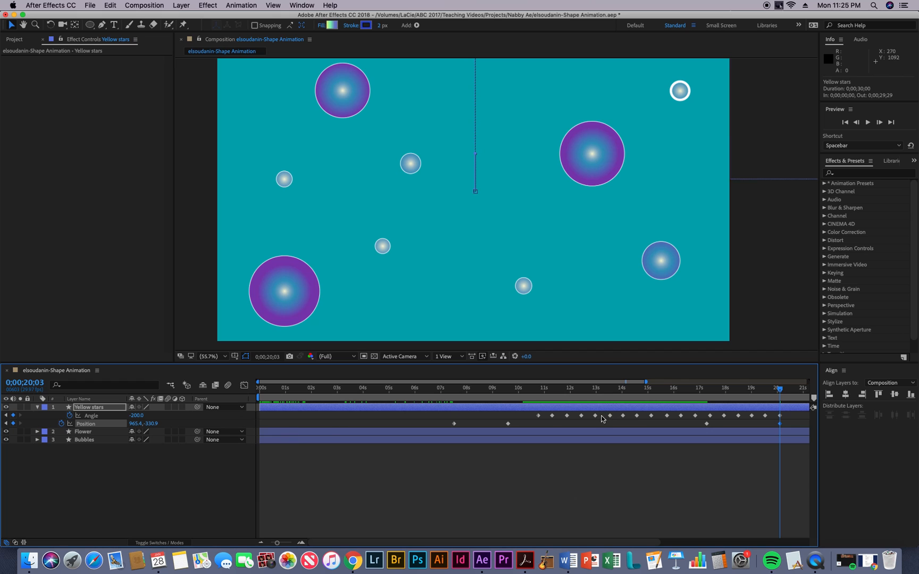
- Preview the Yellow stars' exit animation around the 14 to 25 second range
drag(780, 390, 639, 399)
key(space)
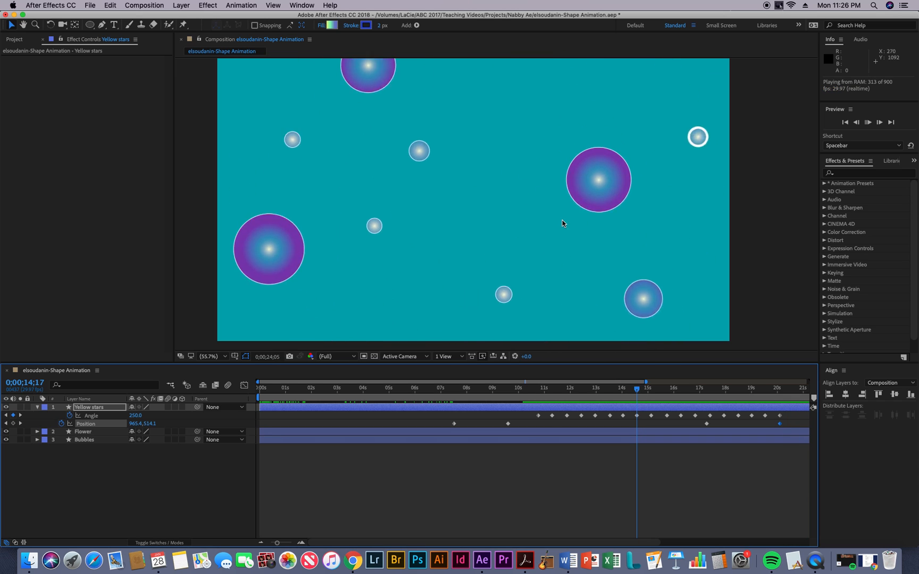
key(space)
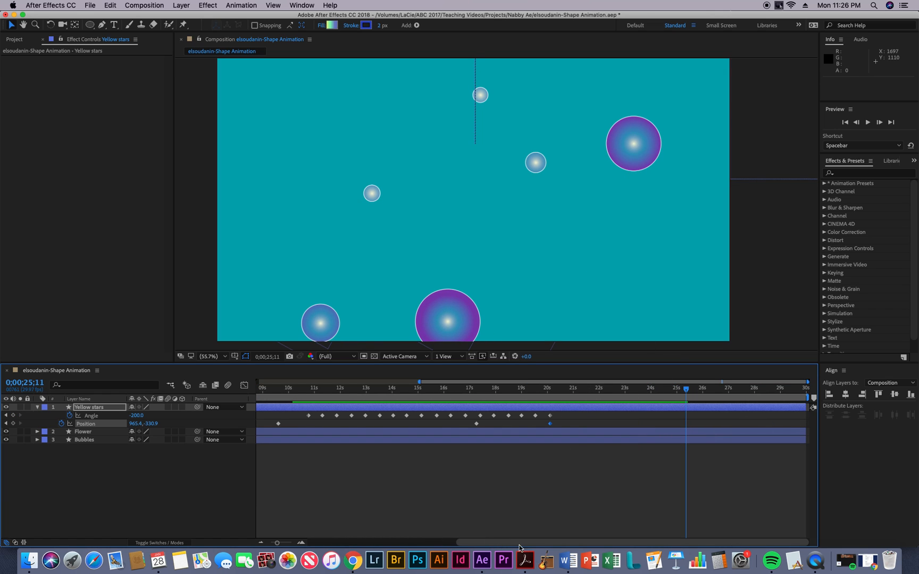
drag(688, 390, 620, 396)
key(space)
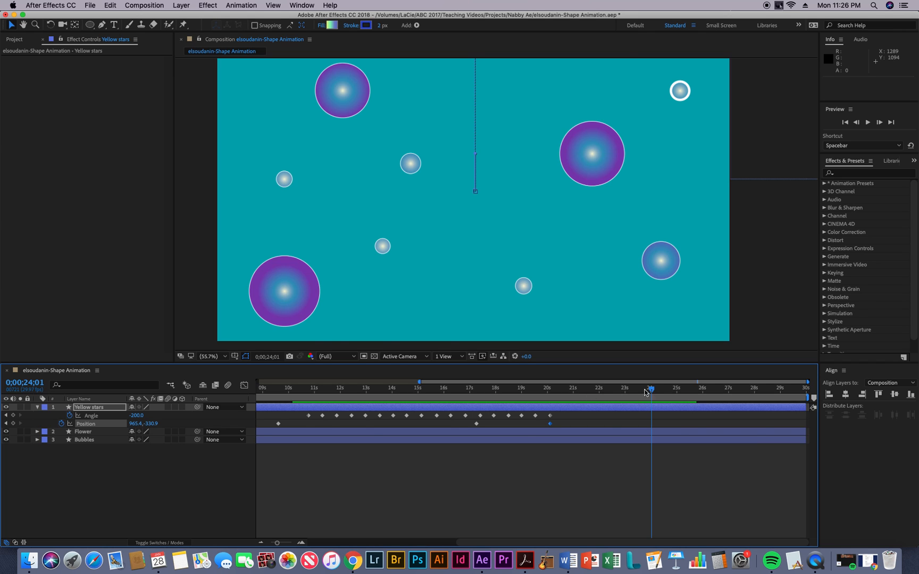
- At 0;00;20;03, add an Opacity keyframe of 100% to the Bubbles layer, with the Yellow stars layer collapsed
drag(645, 392, 549, 398)
click(37, 407)
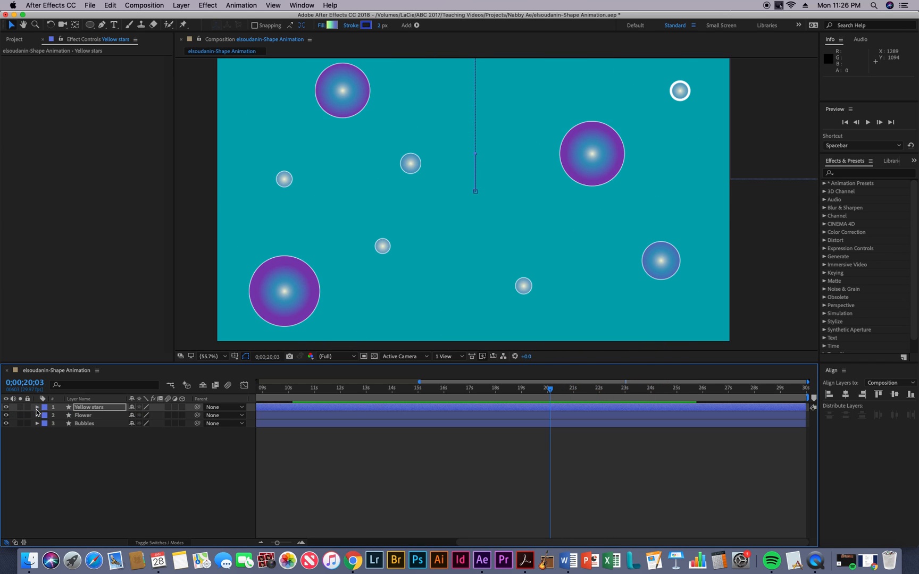
click(78, 424)
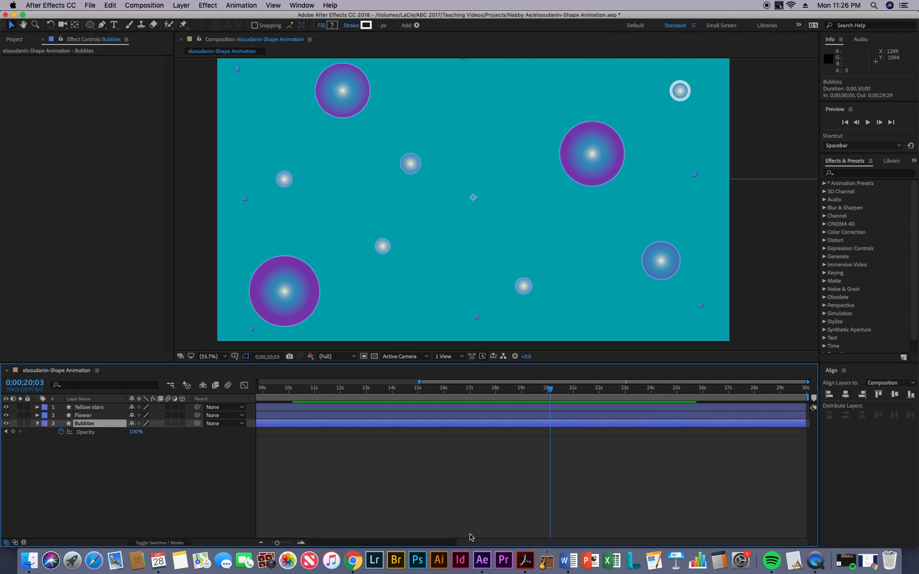
drag(471, 538, 302, 539)
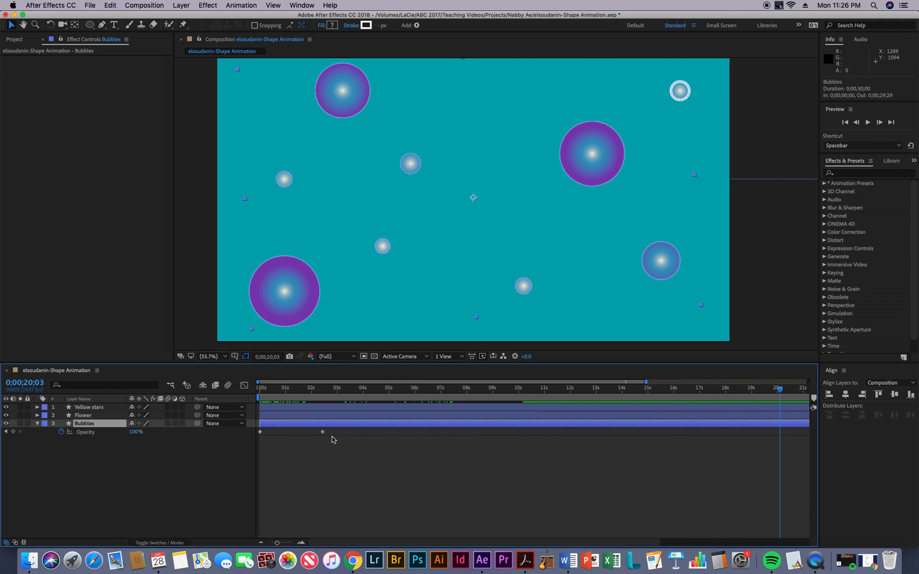
drag(379, 543, 510, 543)
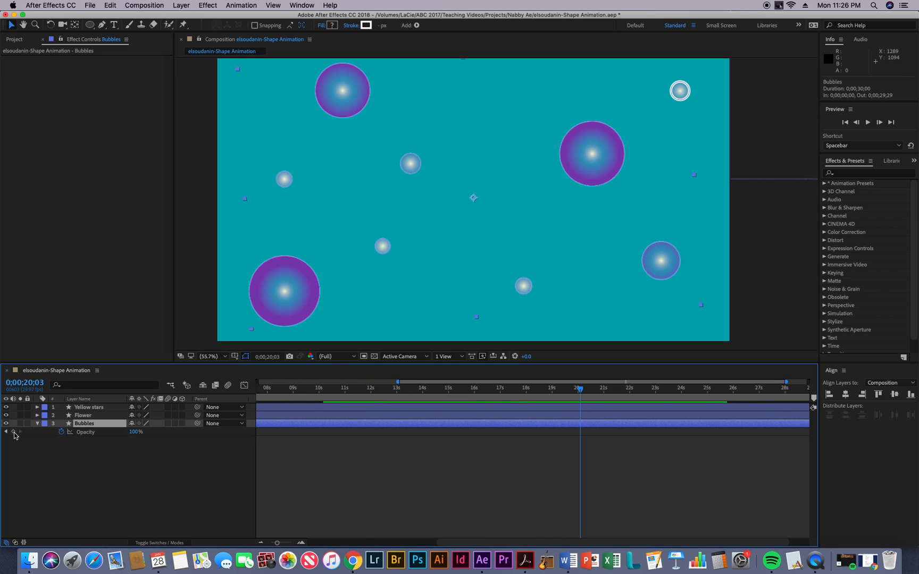
click(13, 432)
- Fade out the Bubbles layer by setting its Opacity to 0% on the composition's last frame, 0;00;29;29
drag(585, 392, 811, 414)
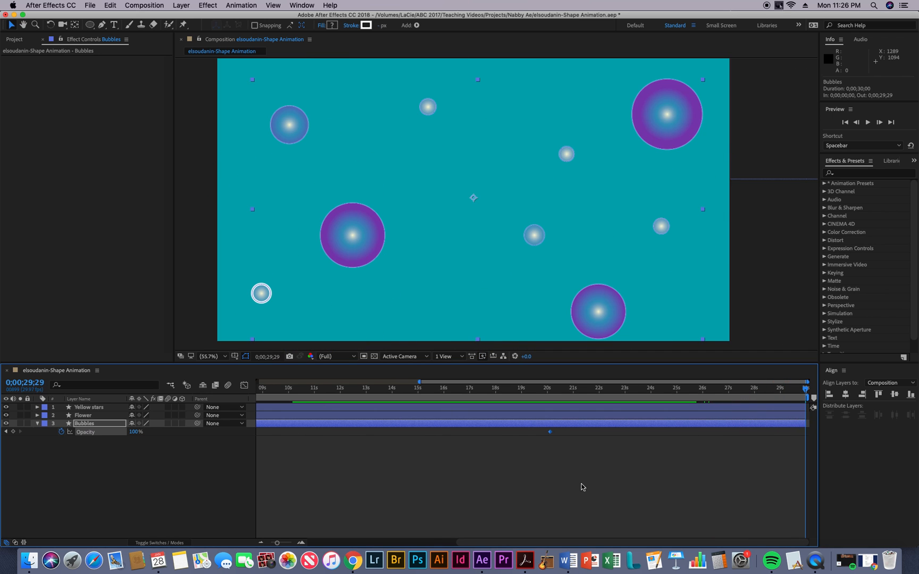
drag(277, 543, 270, 543)
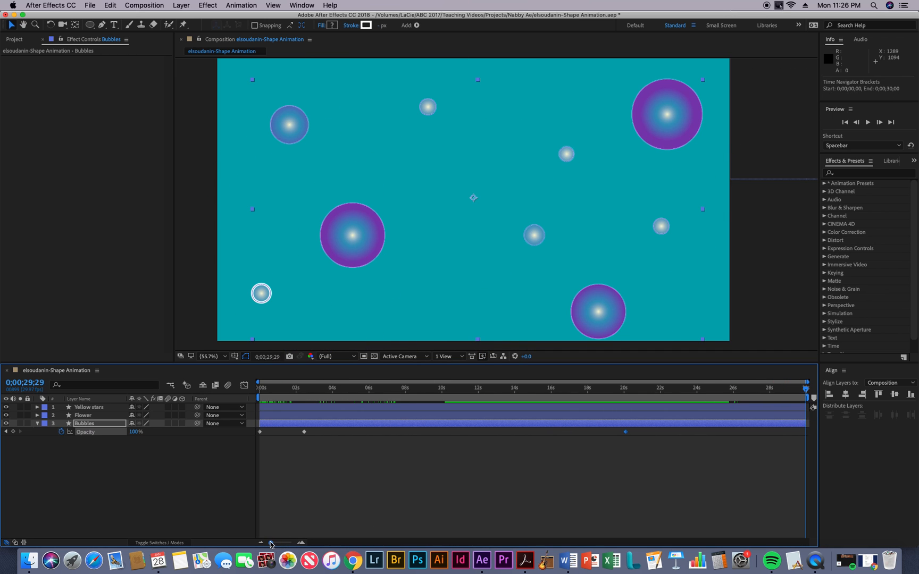
mouse_move(803, 394)
mouse_down()
mouse_move(792, 395)
mouse_move(817, 396)
mouse_up()
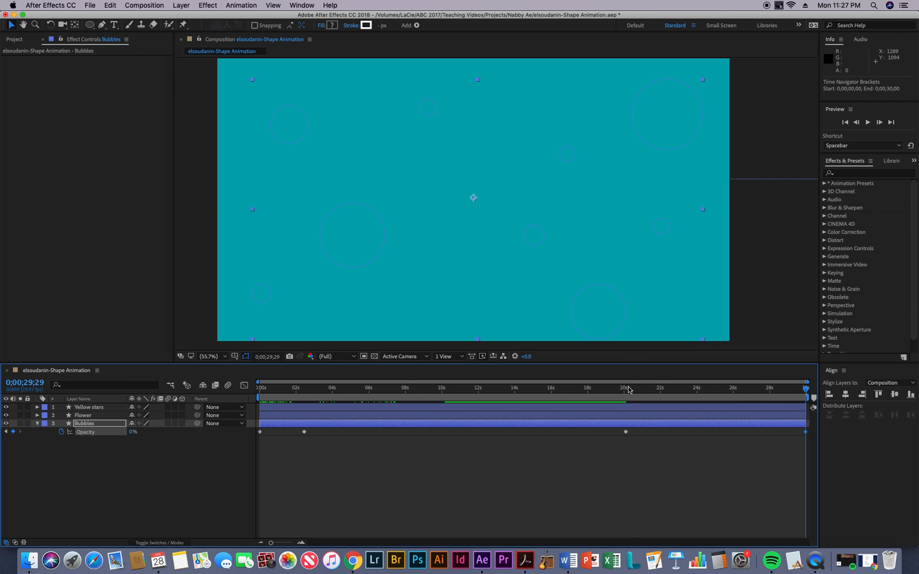
- Preview the composition from about 17 seconds to check the Yellow stars' exit and the start of the Bubbles fade
drag(628, 390, 579, 409)
key(space)
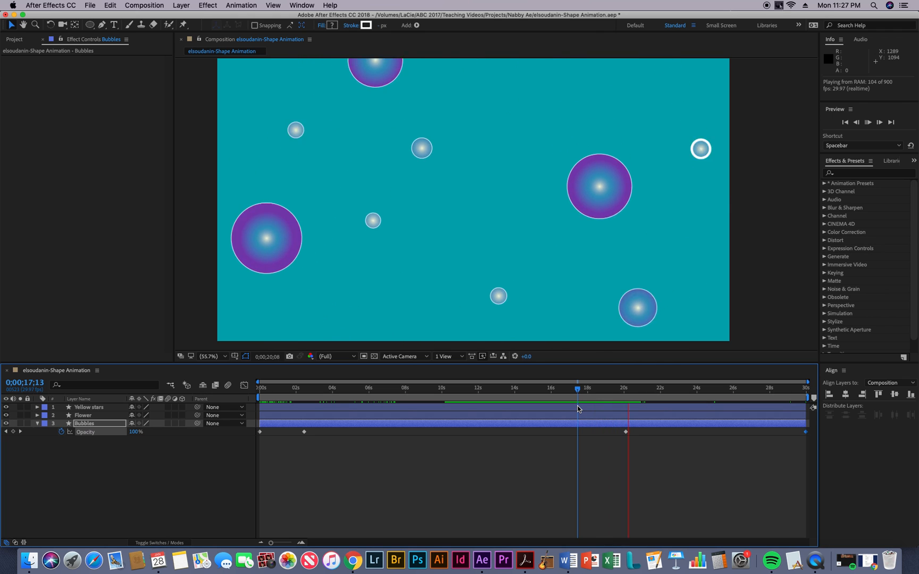
key(space)
drag(599, 391, 622, 400)
drag(593, 402, 587, 404)
key(space)
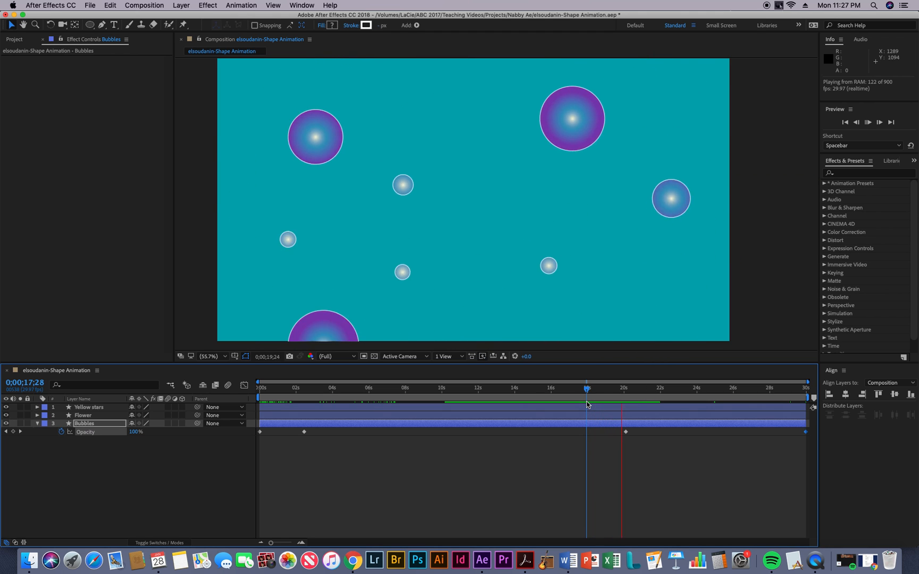
click(594, 391)
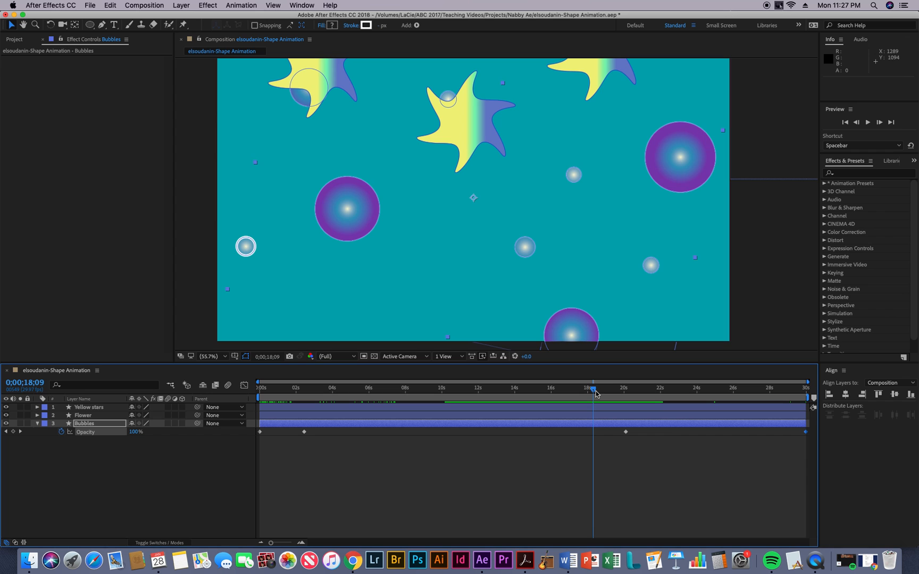
drag(595, 392, 634, 393)
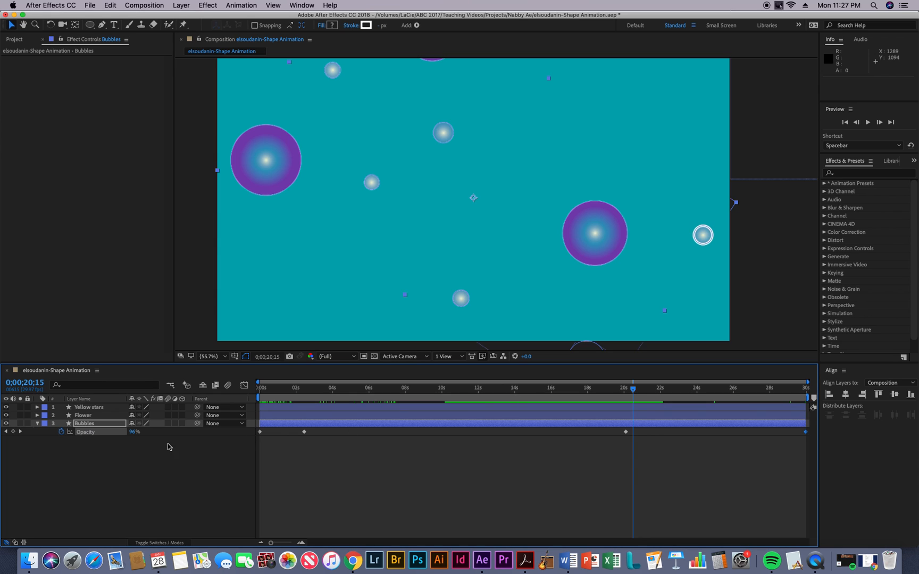
- Collapse the Bubbles layer, deselect all layers, and give the Ellipse tool a solid purple fill of B77AF6
click(36, 424)
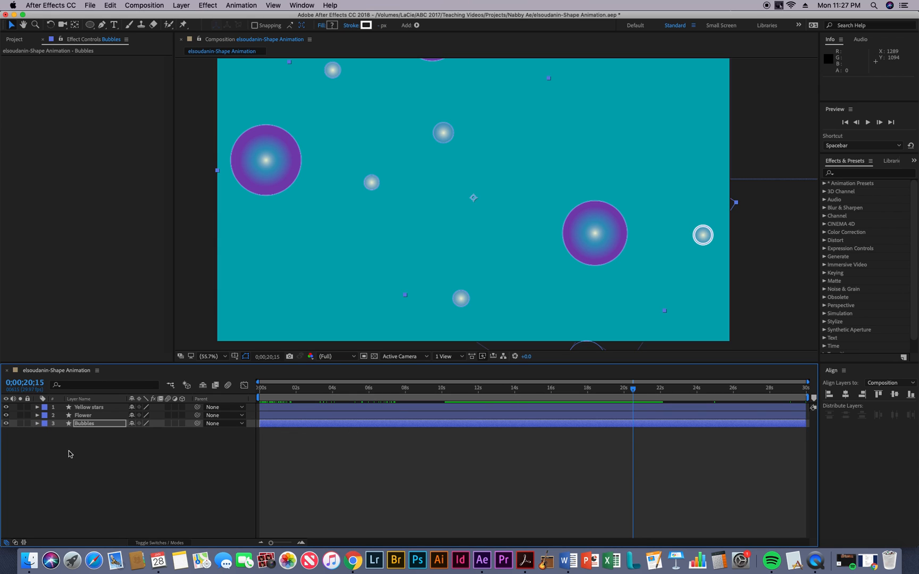
click(95, 471)
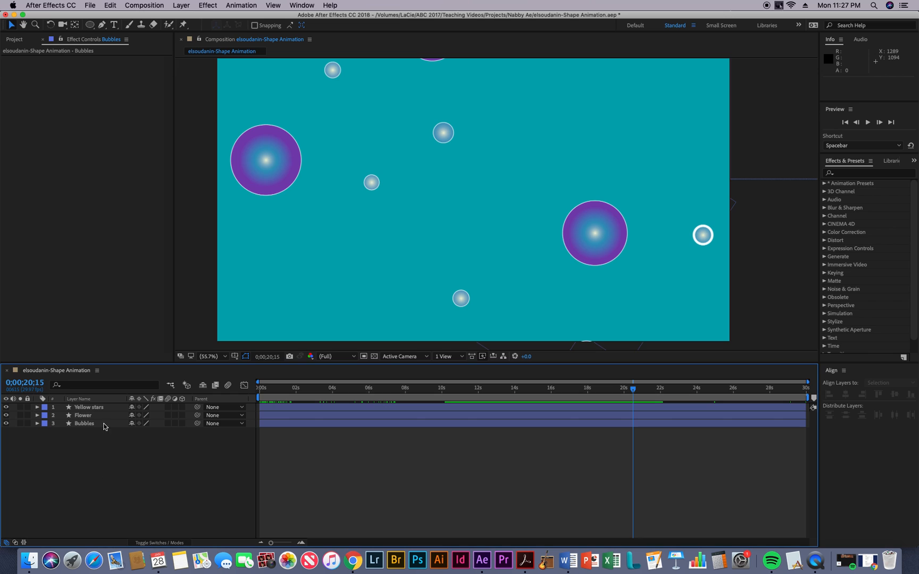
click(90, 26)
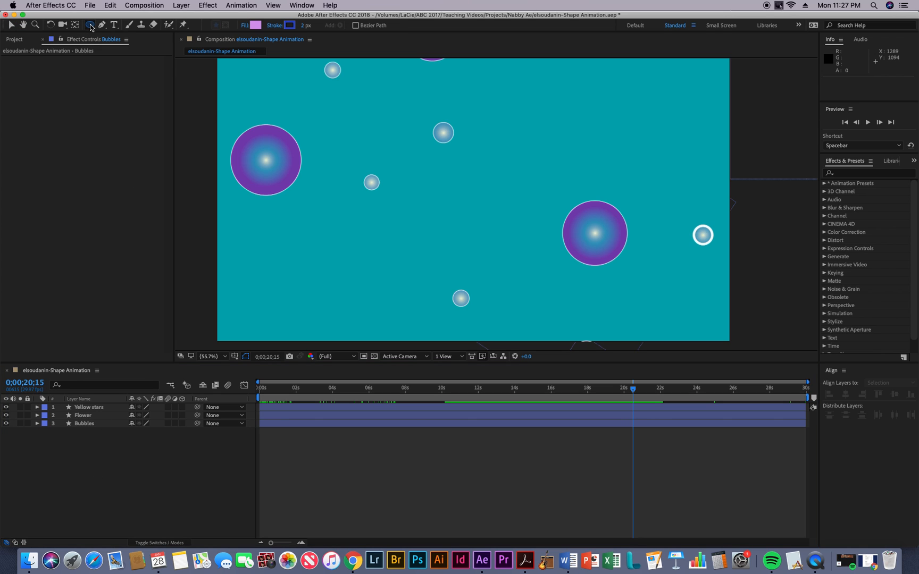
click(244, 26)
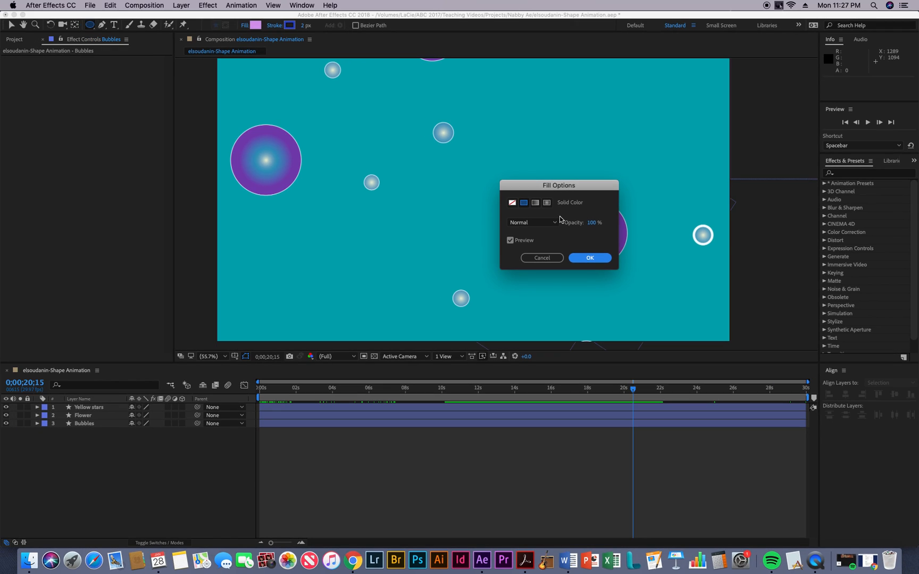
click(589, 257)
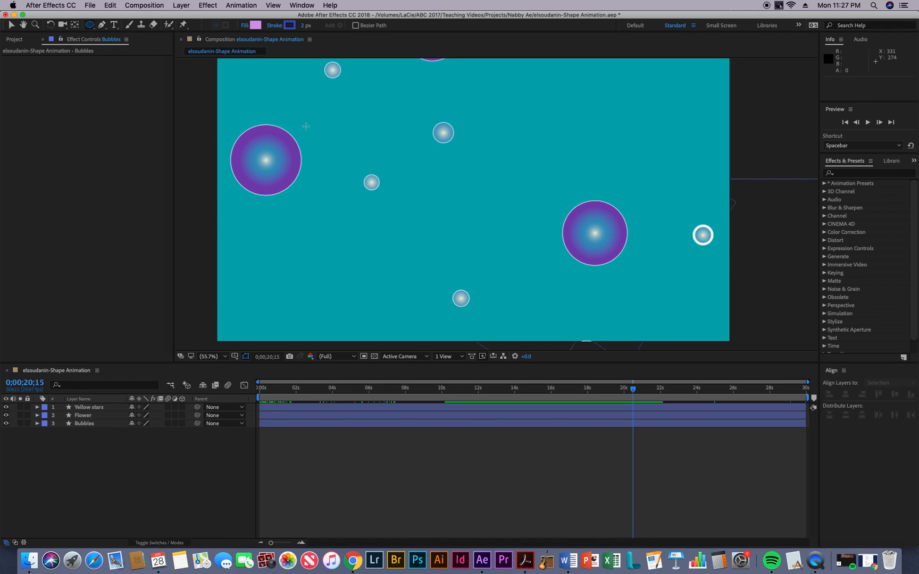
click(255, 24)
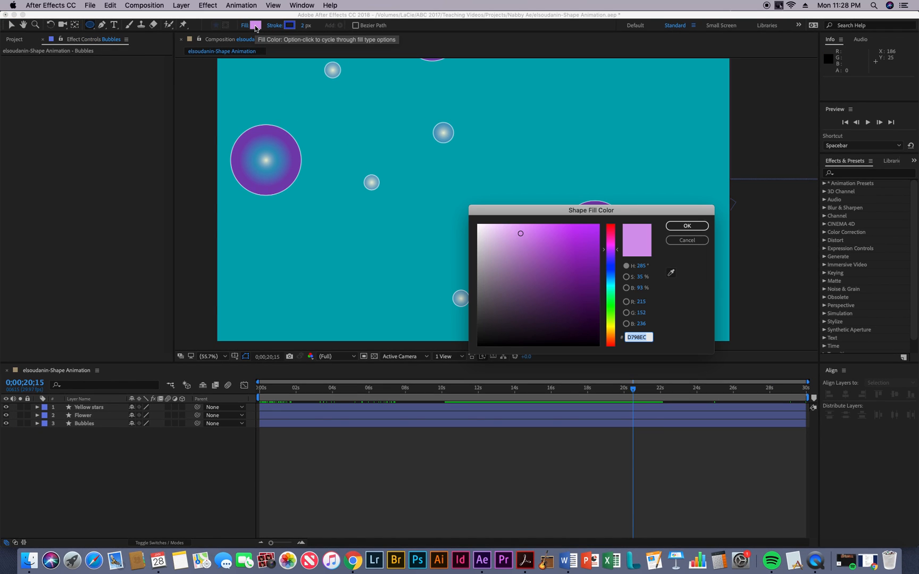
click(611, 255)
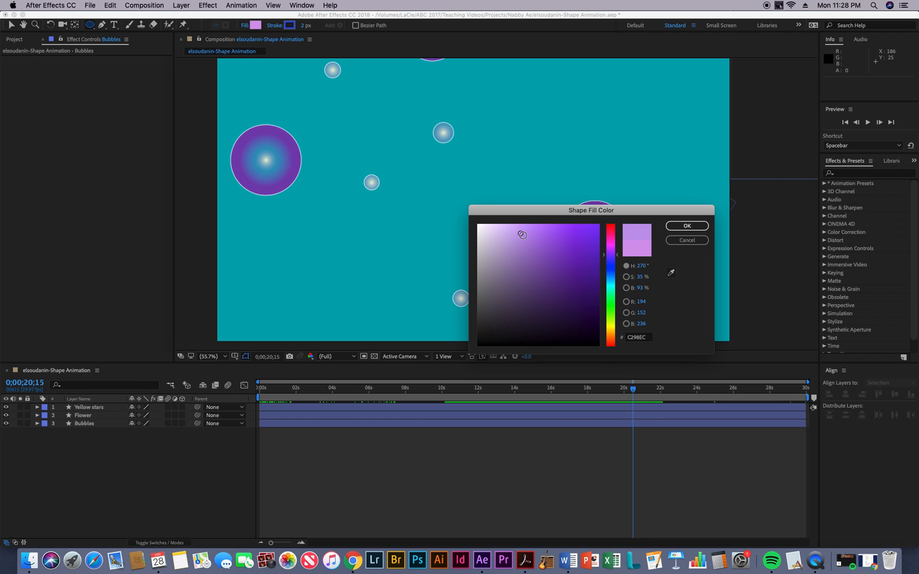
drag(521, 234, 539, 228)
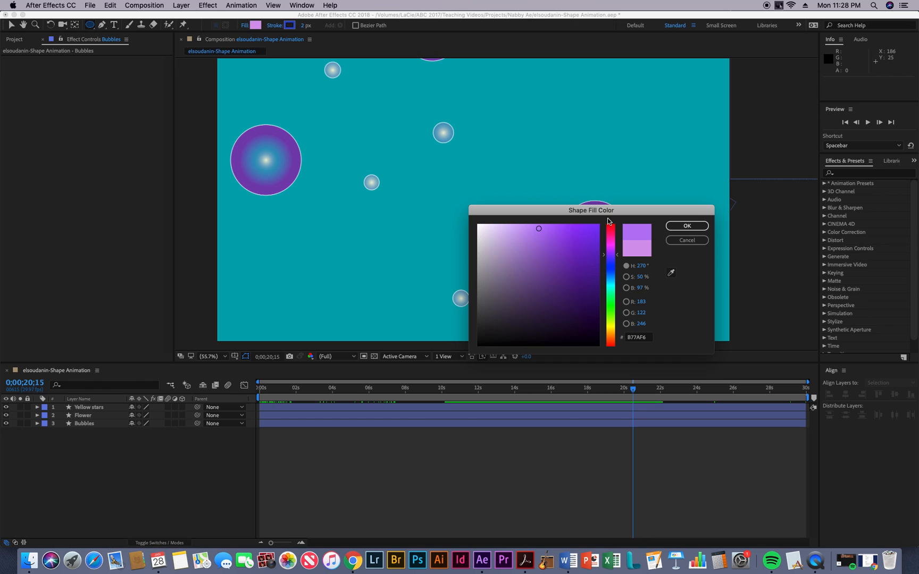
click(678, 228)
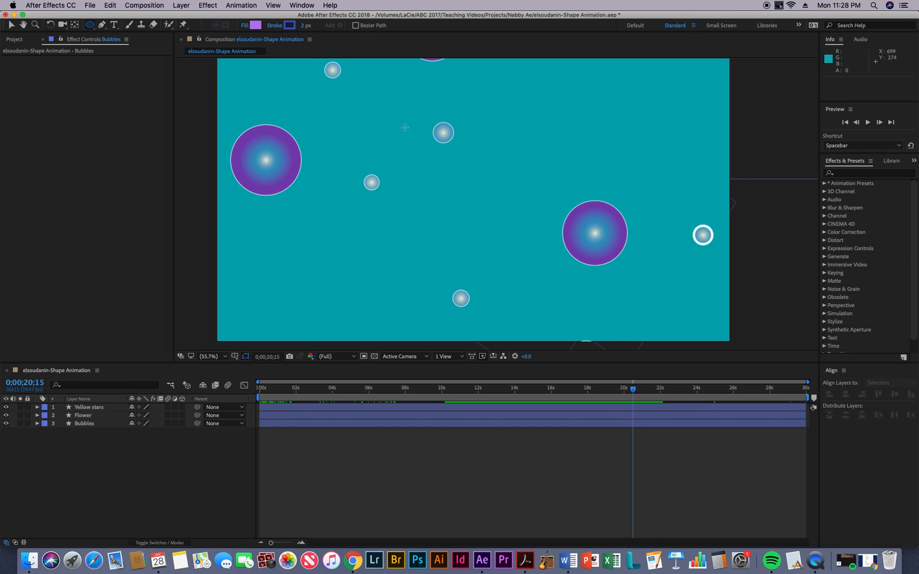
- Draw a circle about 714 px wide near the middle of the frame with a 7 px stroke and centre its anchor point
drag(399, 117, 589, 260)
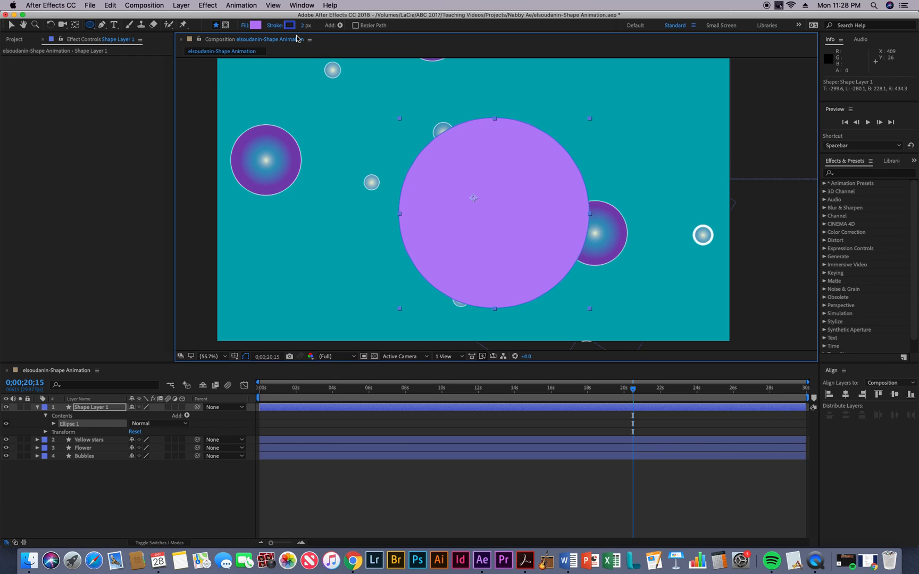
drag(302, 26, 306, 26)
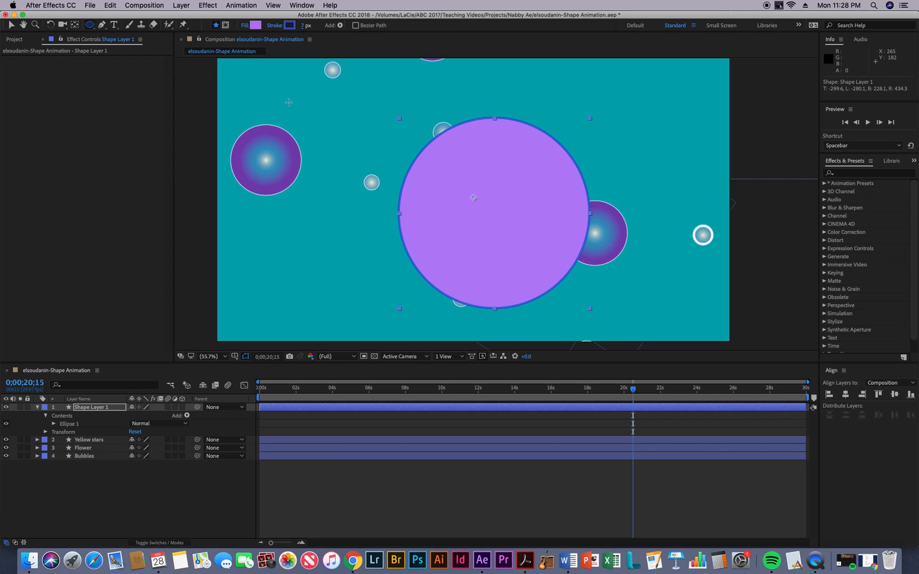
double_click(75, 26)
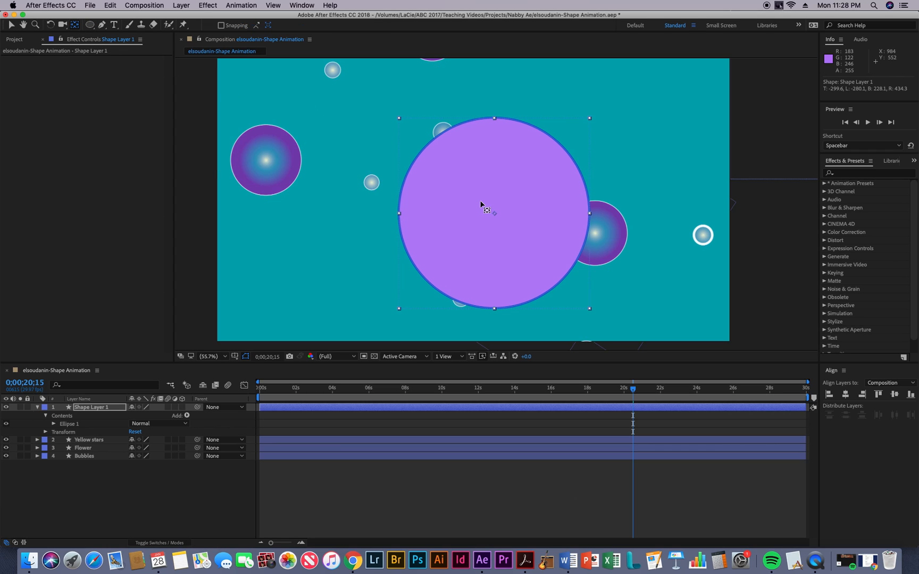
- Move the anchor point of Shape Layer 1 to the centre of its purple circle
click(91, 408)
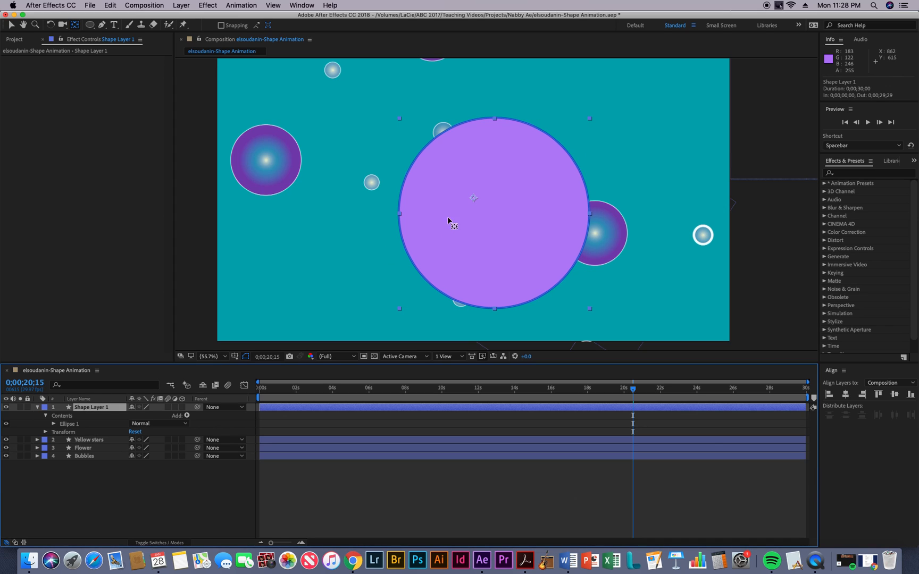
drag(471, 200, 492, 216)
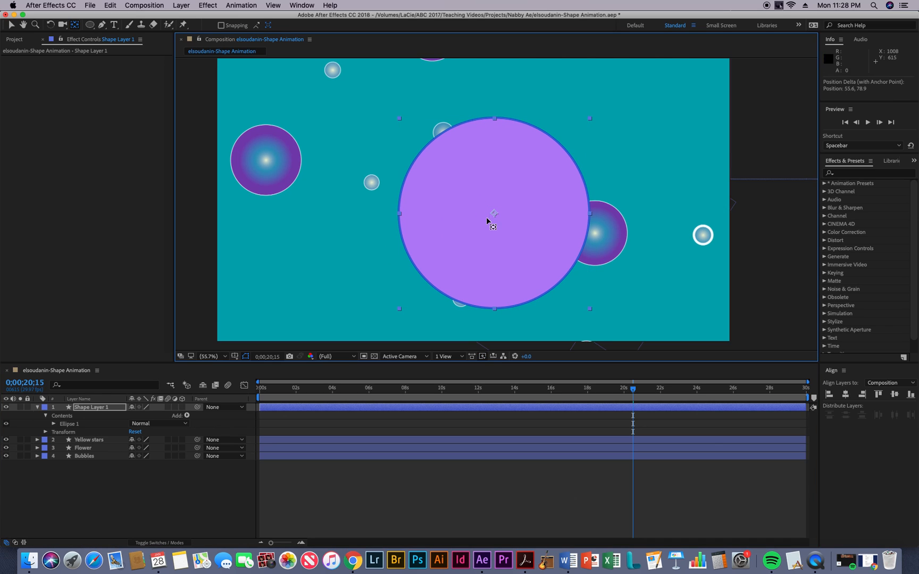
click(12, 25)
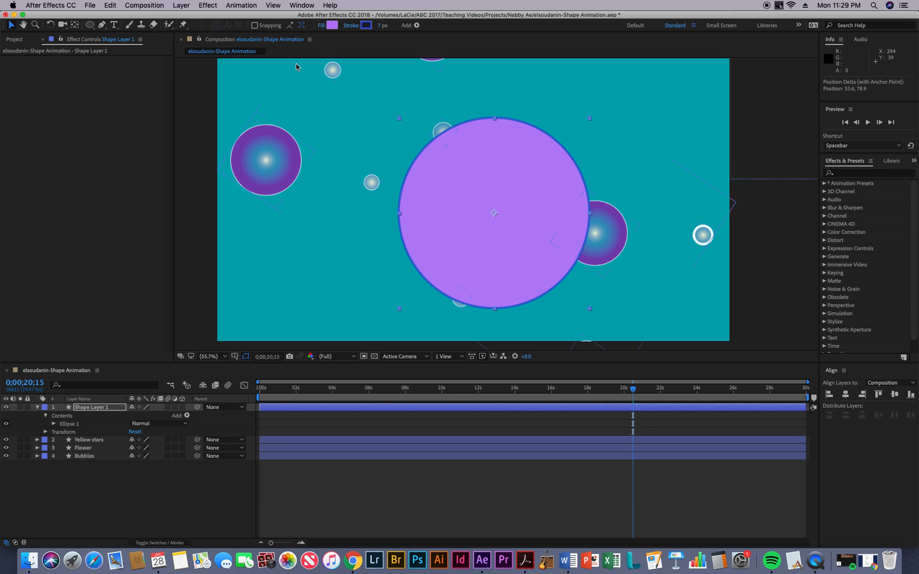
- Align the purple circle's layer to the horizontal and vertical centre of the composition
click(301, 5)
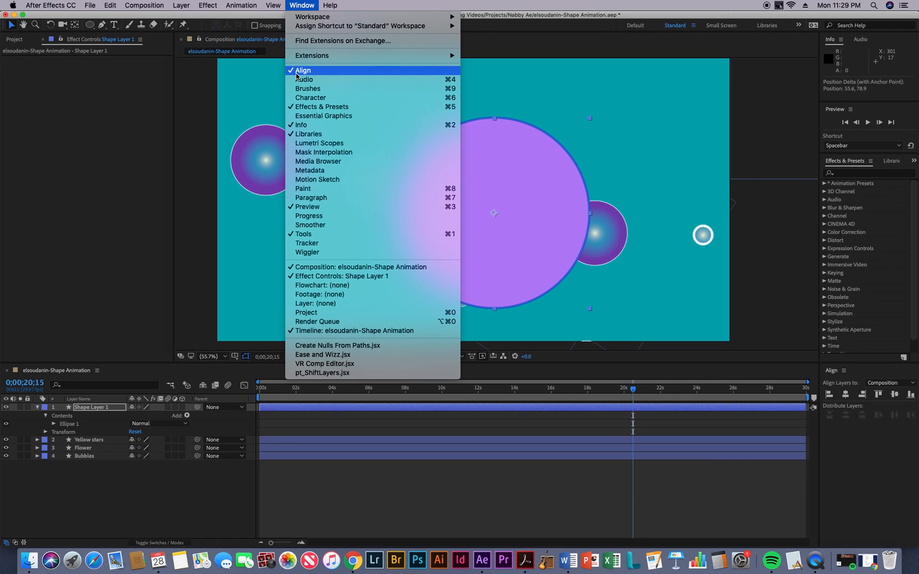
click(864, 373)
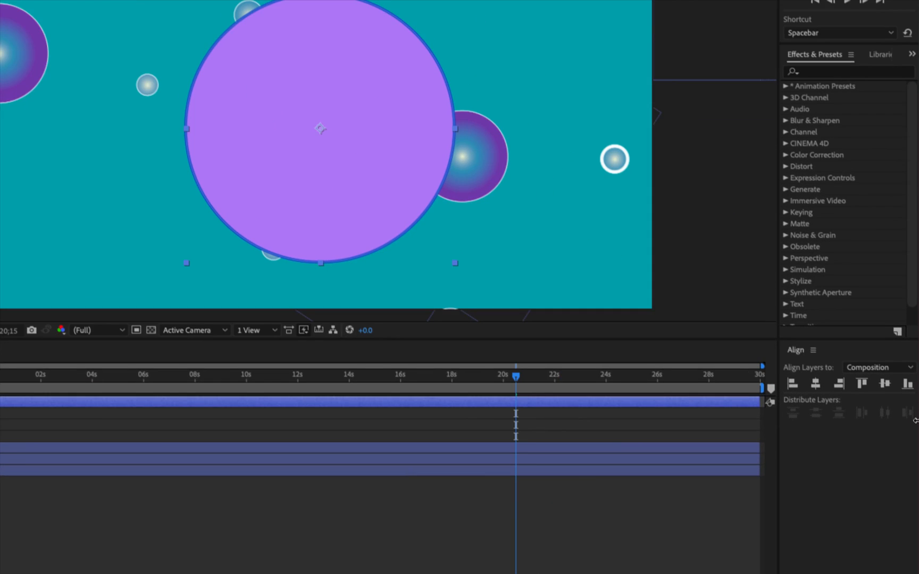
click(901, 366)
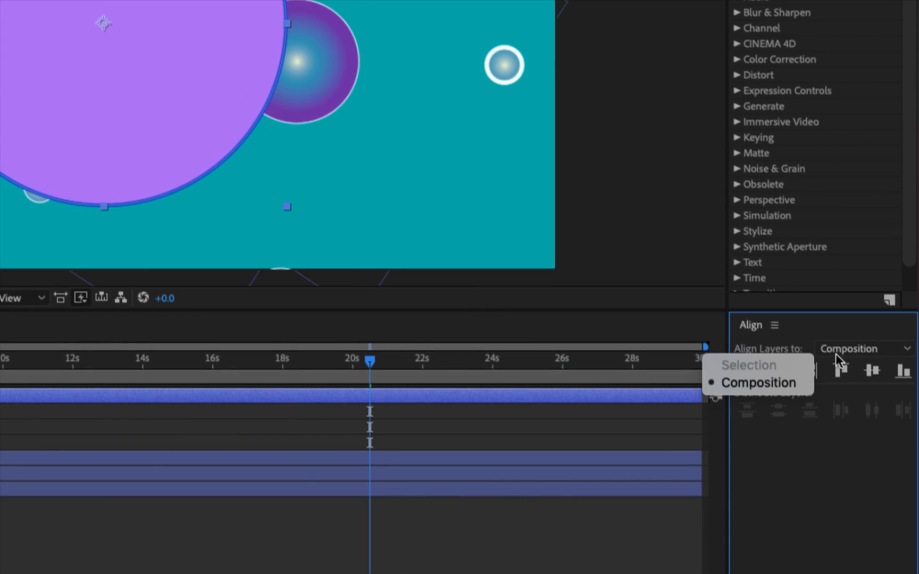
click(795, 344)
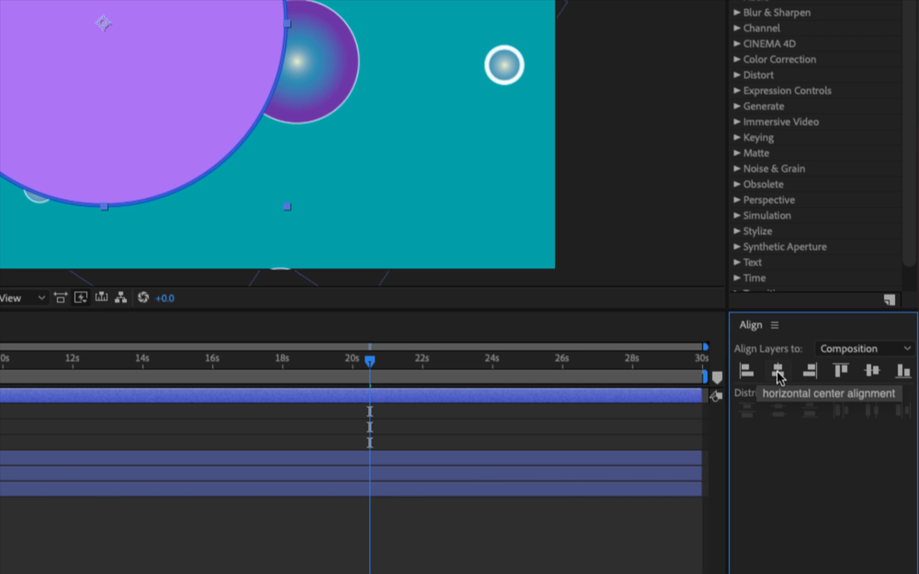
click(871, 371)
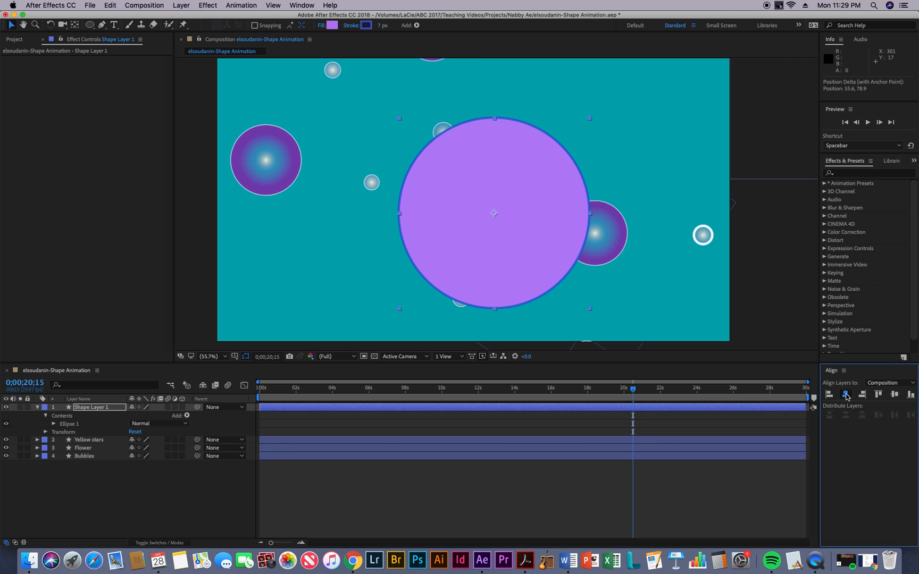
click(838, 378)
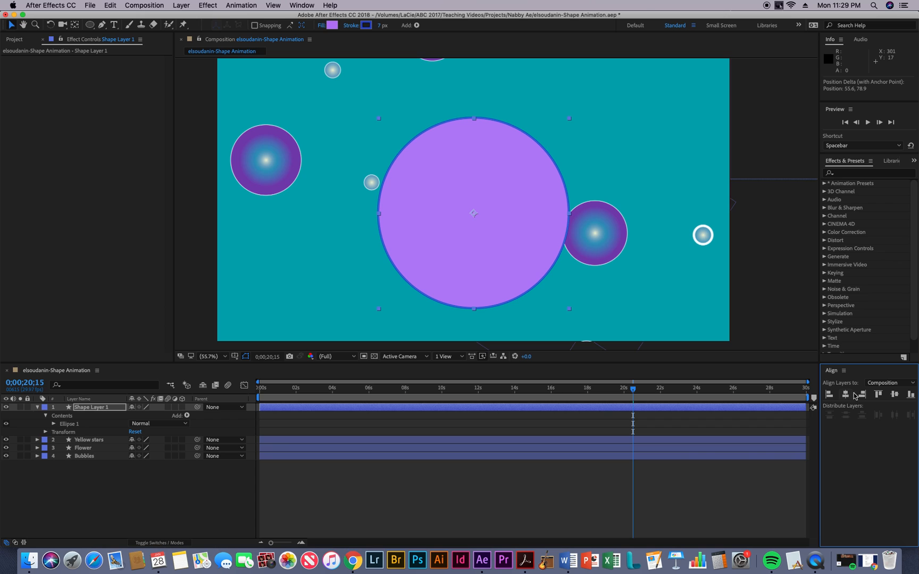
click(889, 394)
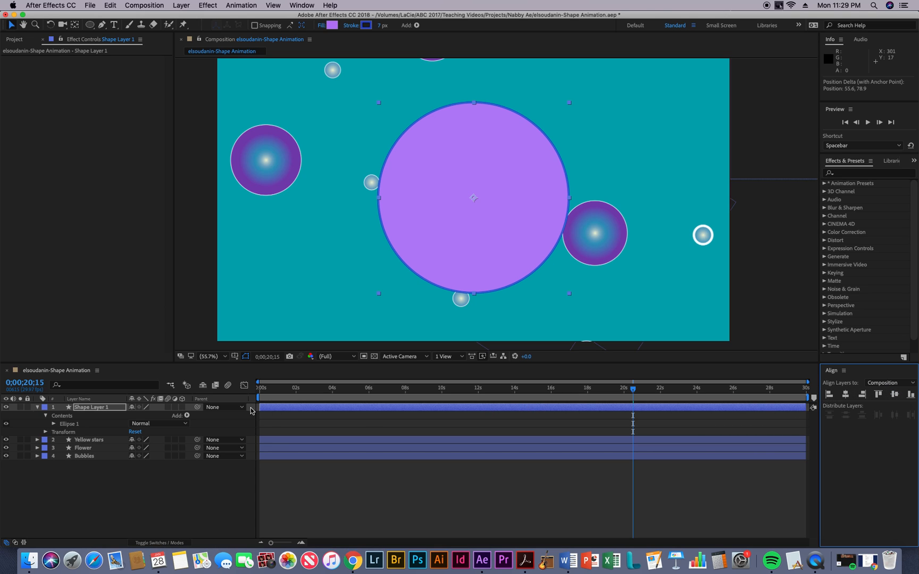
- Rename Shape Layer 1 as circle
click(87, 407)
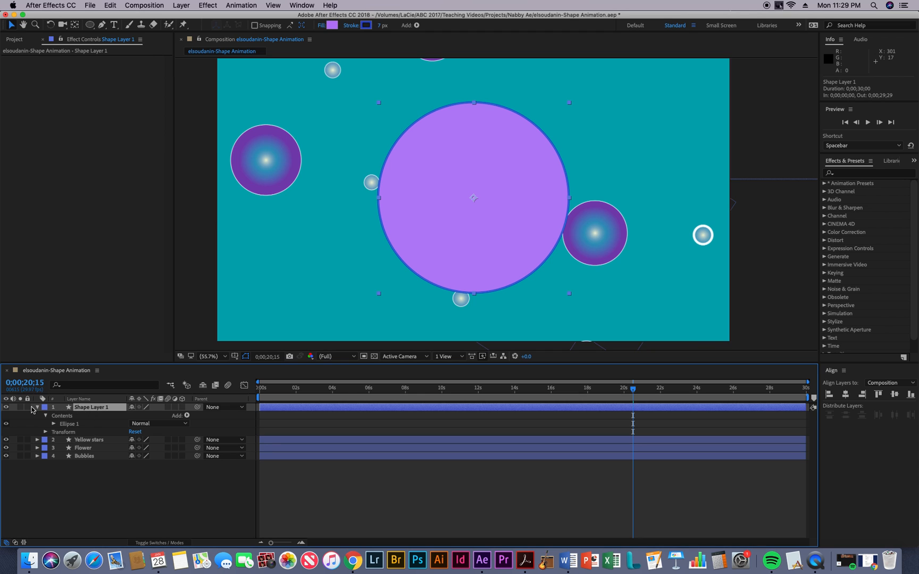
key(Return)
text(circle)
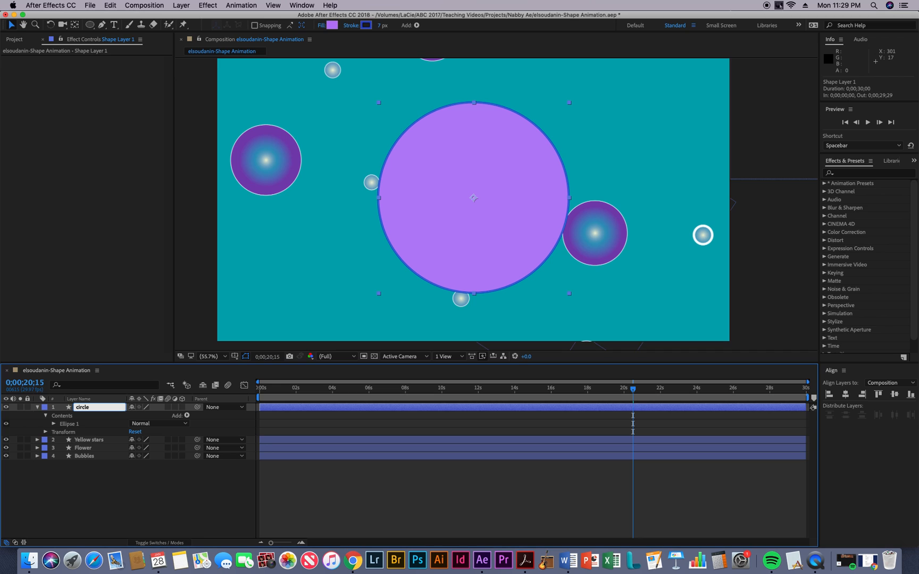
key(Return)
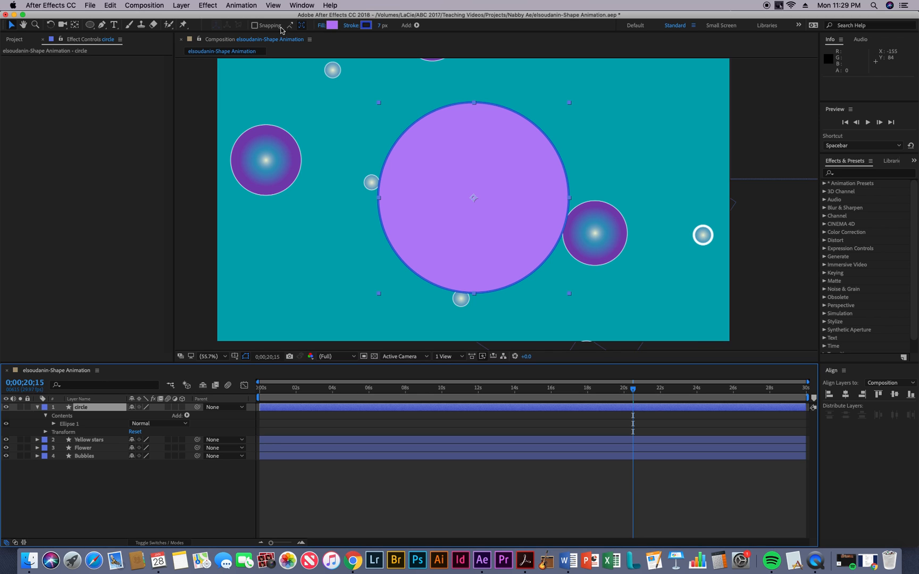
- Draw a second circle about 325 px wide inside the purple one on the circle layer and fill it with light blue 7ACDF6
click(91, 26)
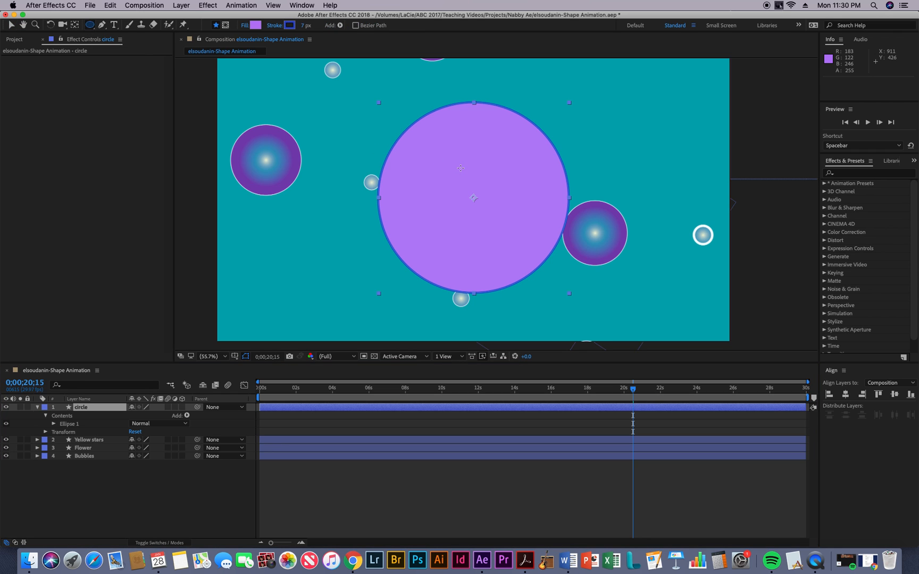
drag(451, 170, 532, 259)
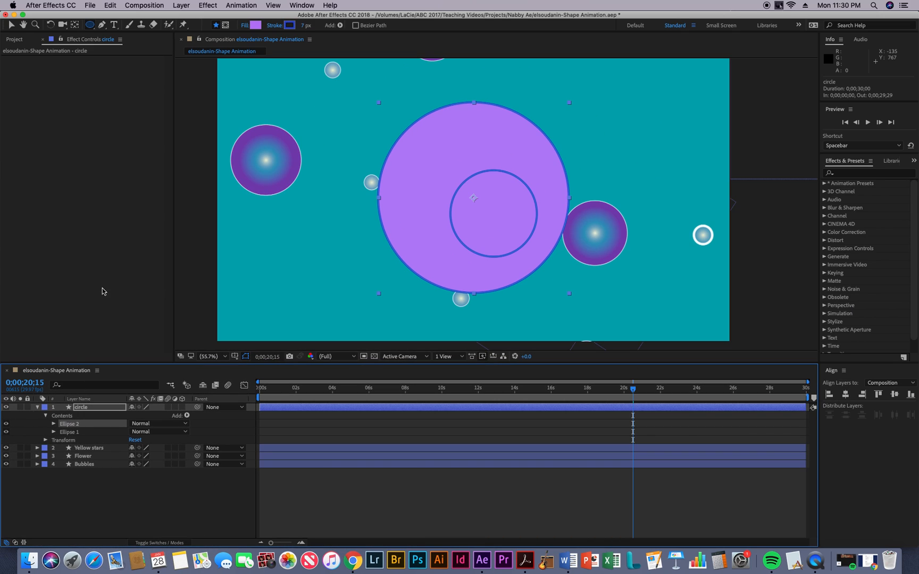
click(255, 26)
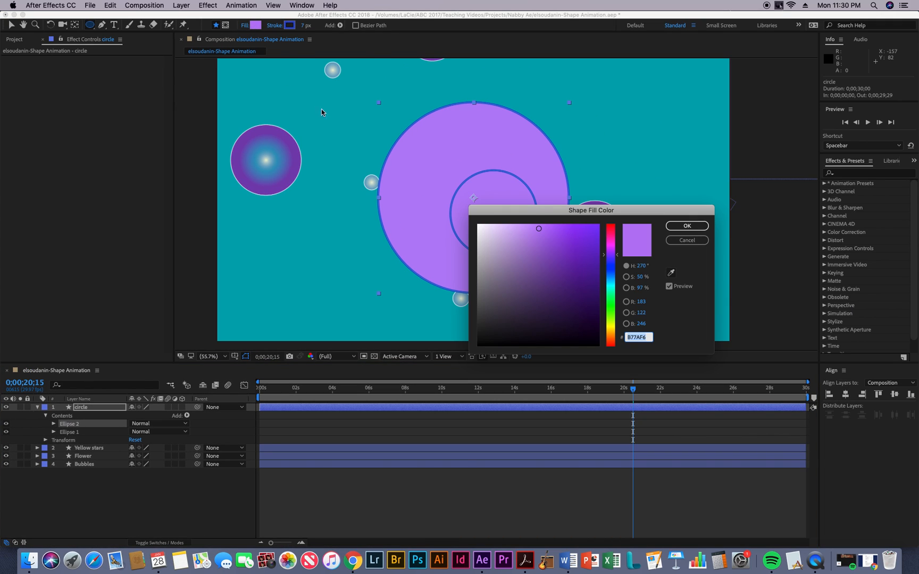
click(611, 279)
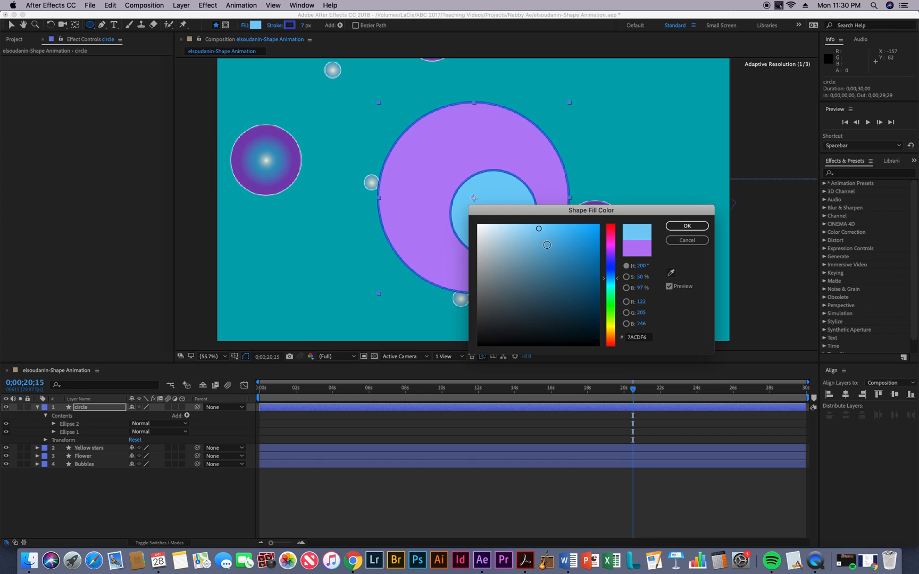
click(685, 226)
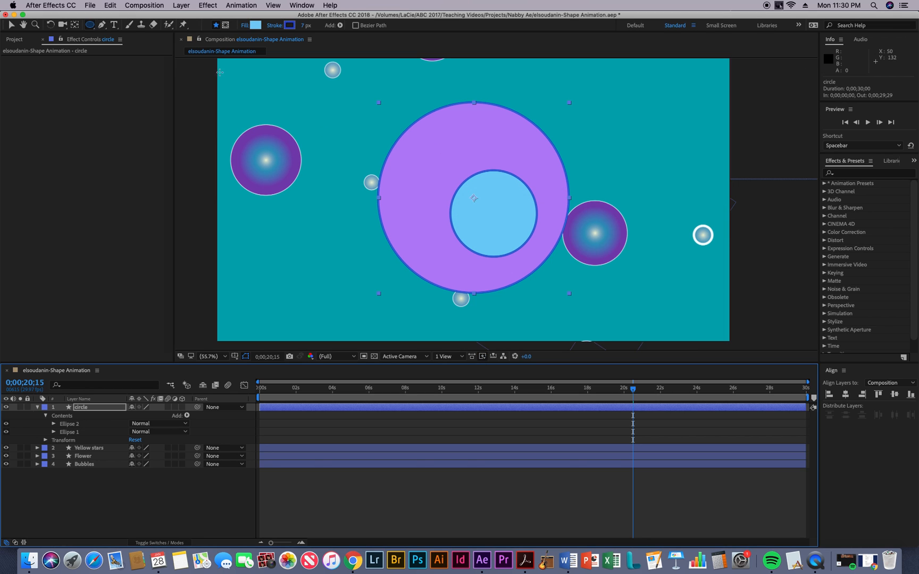
- Set the small inner circle's stroke colour to blue 5282FA
click(291, 26)
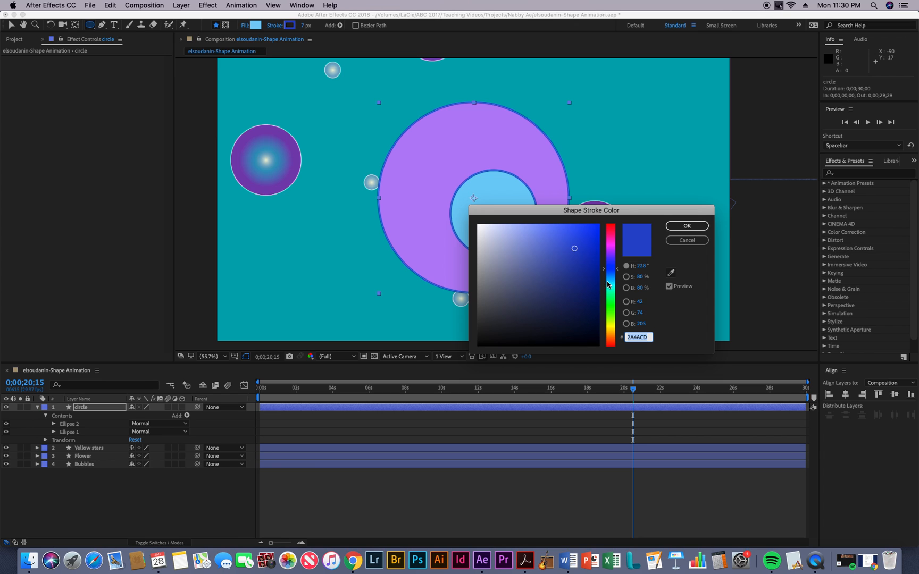
drag(607, 284, 611, 282)
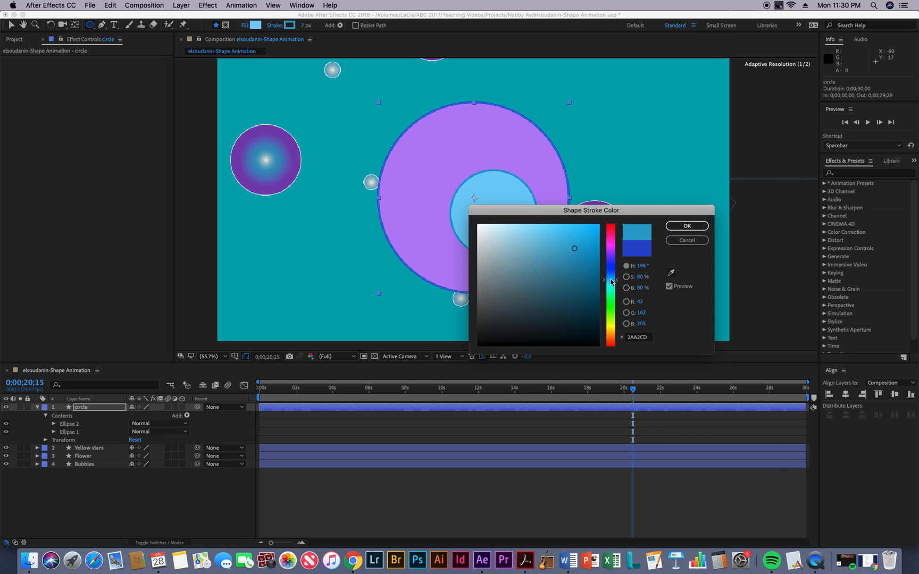
mouse_move(580, 234)
mouse_down()
mouse_move(546, 229)
mouse_move(528, 244)
mouse_move(558, 240)
mouse_move(559, 227)
mouse_up()
click(610, 270)
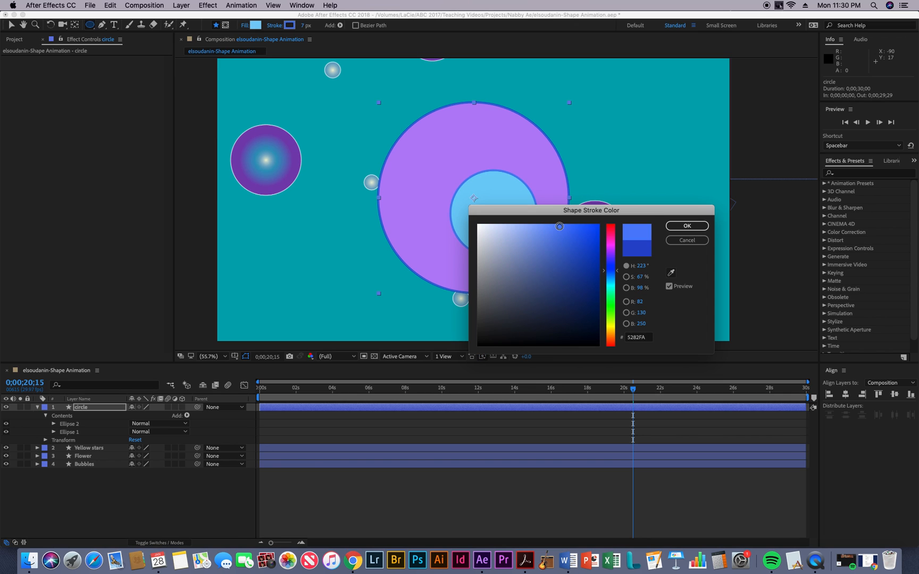
click(687, 226)
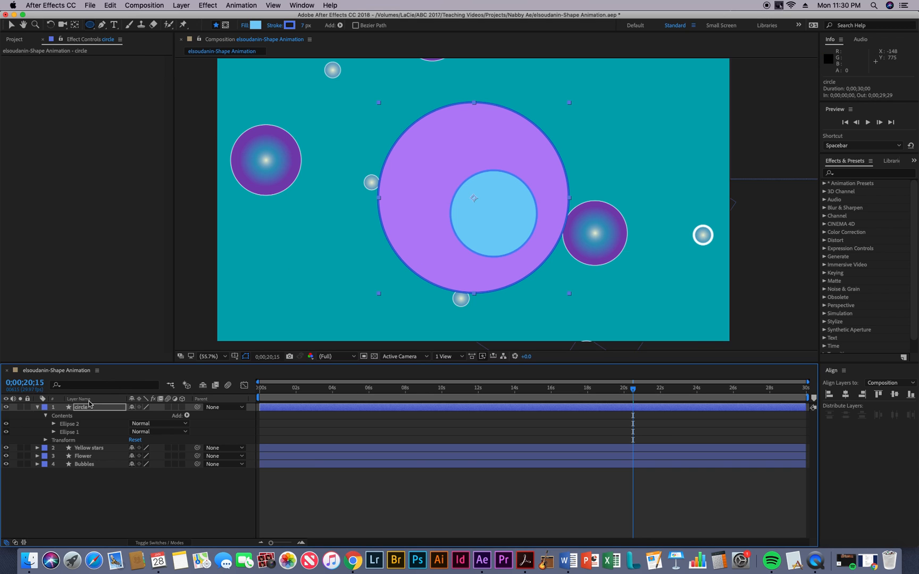
- Show the rulers and place a vertical guide at about 959 and a horizontal guide at about 543, crossing at the large circle's centre
click(63, 431)
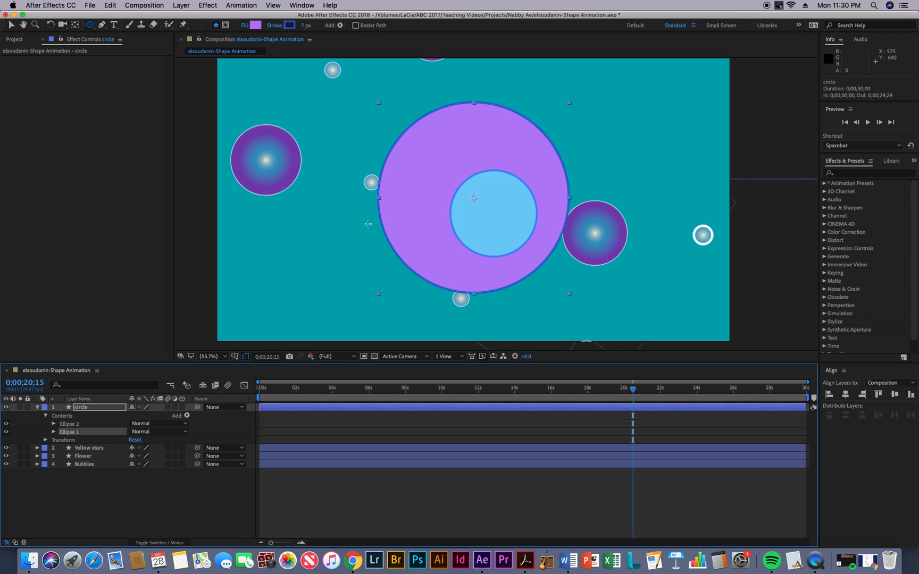
click(273, 6)
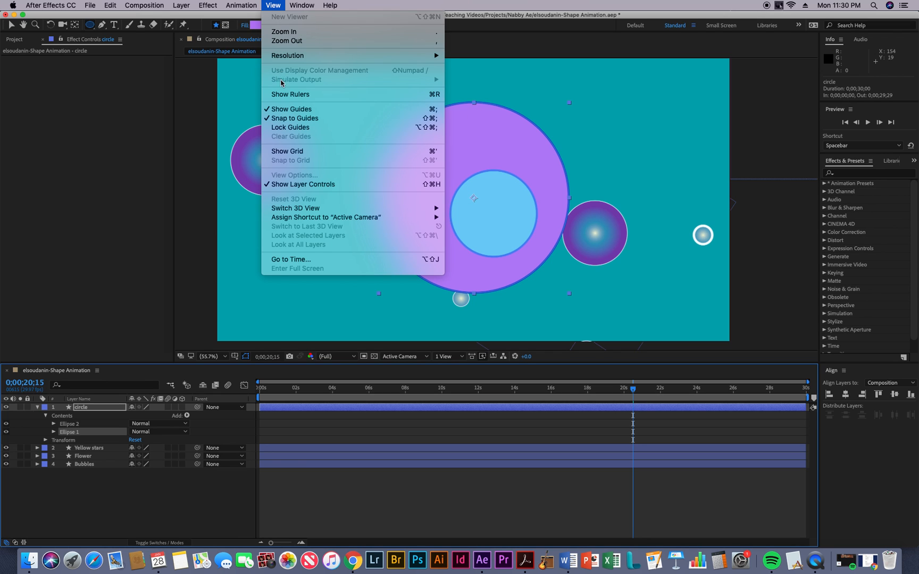
click(287, 94)
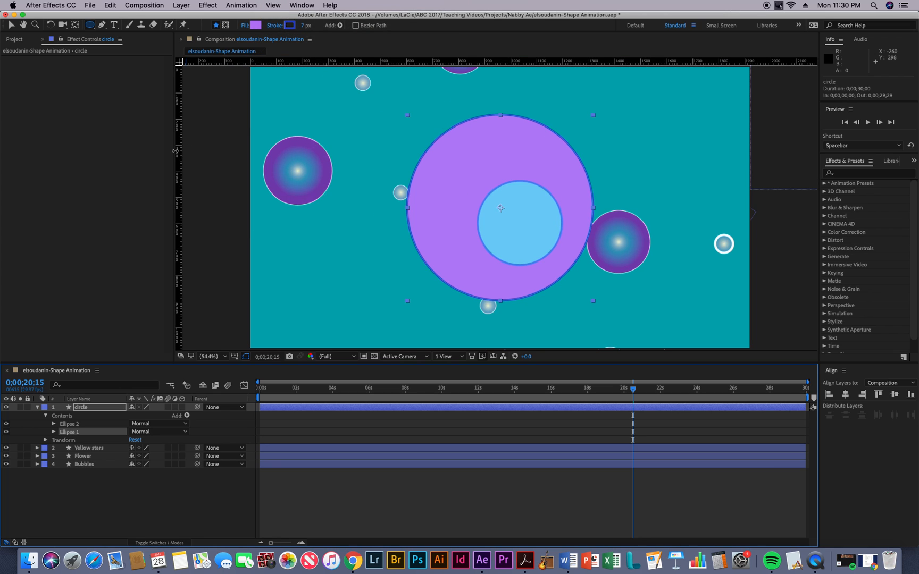
key(v)
drag(174, 160, 428, 184)
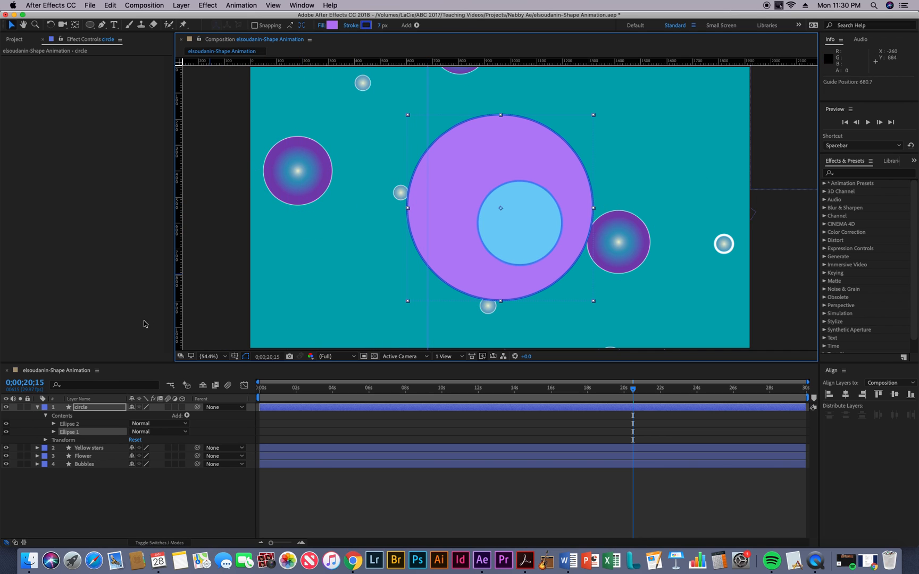
click(82, 408)
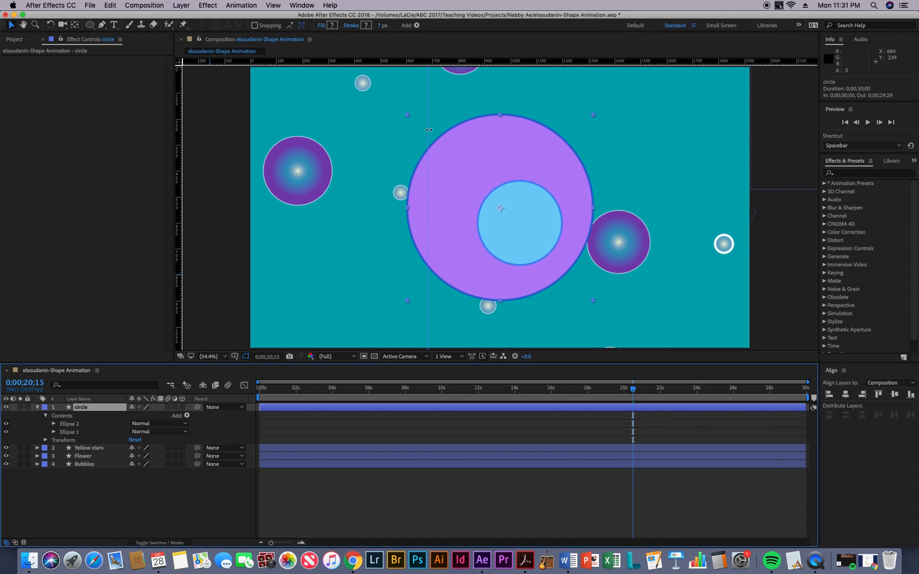
drag(428, 131, 501, 155)
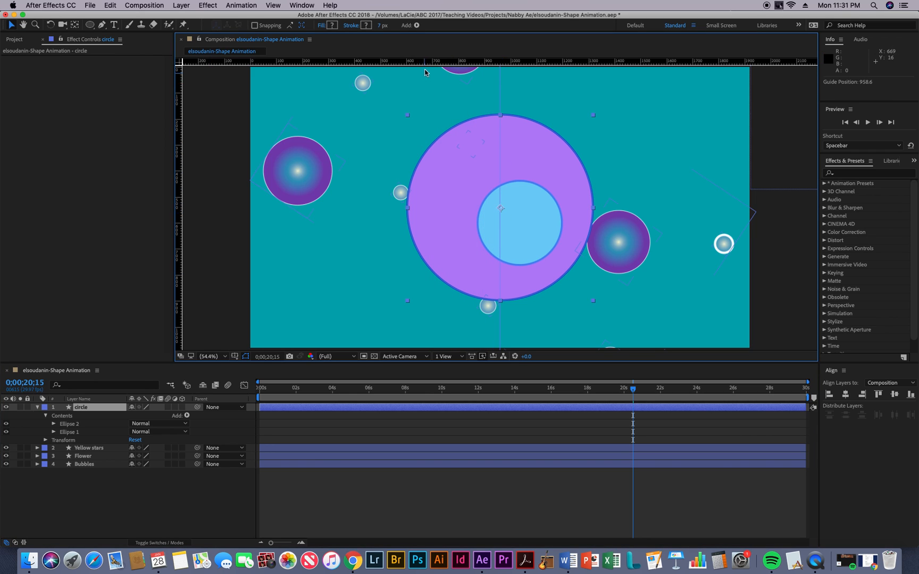
drag(427, 61, 441, 209)
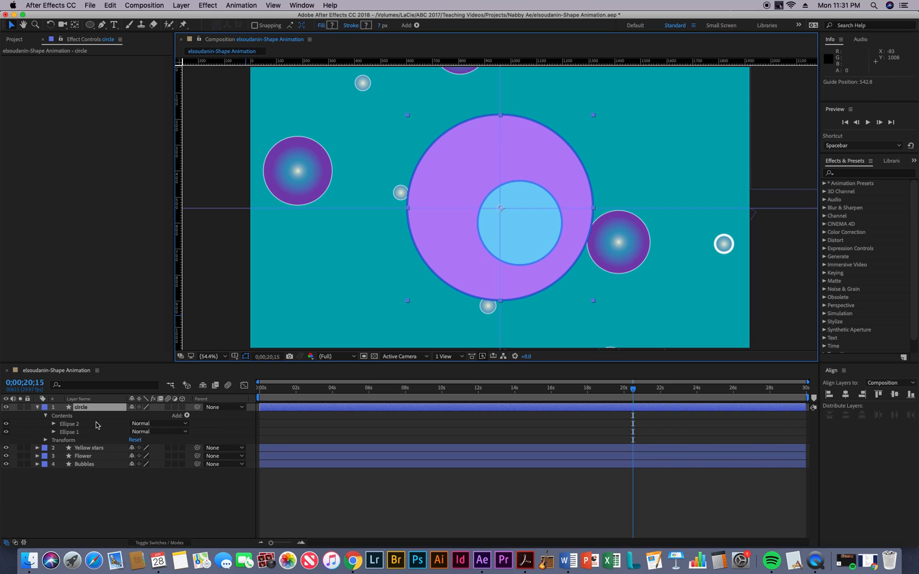
- Move Ellipse 2 so the small blue circle is centred on the intersection of the guides
click(77, 424)
drag(540, 242, 519, 224)
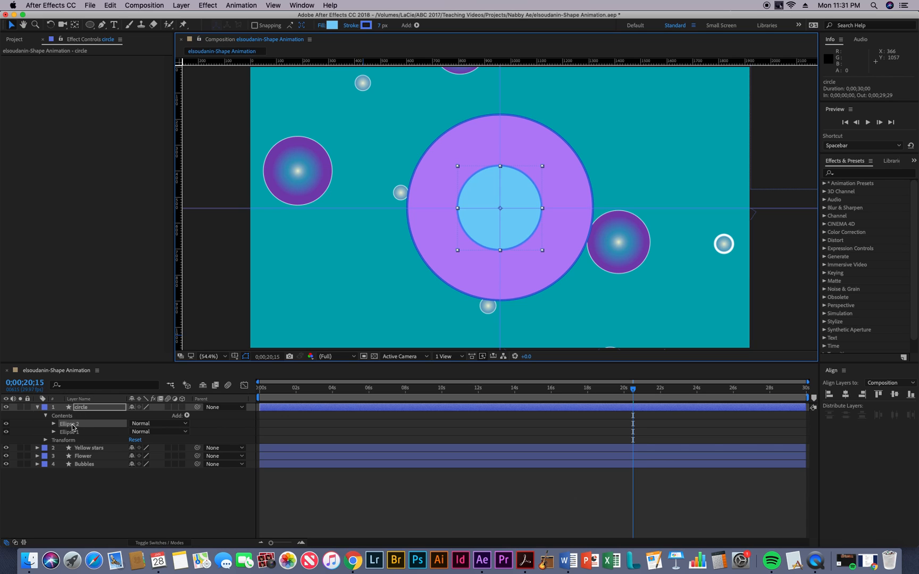
- Set the Stroke Width of Ellipse 2 to 30, collapse its Stroke 1 properties and reselect Ellipse 2
click(53, 424)
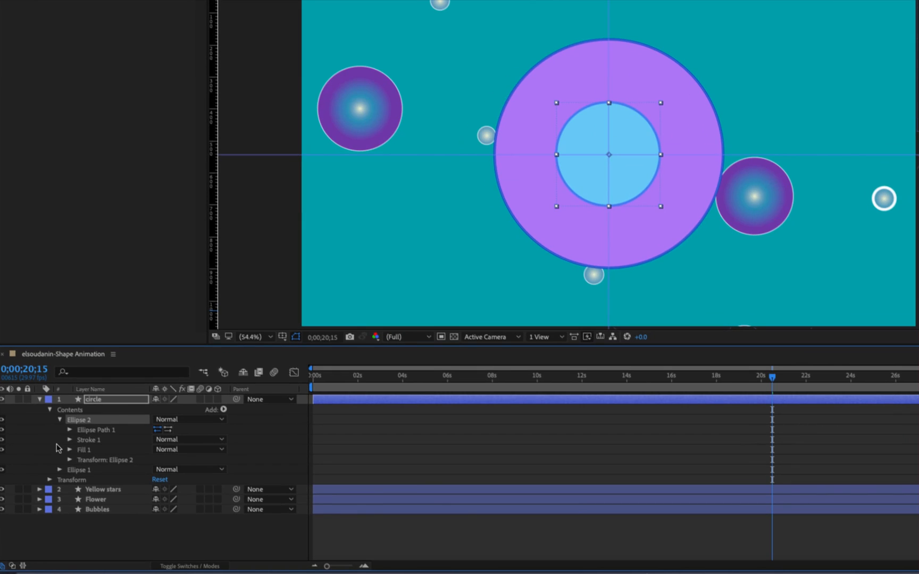
click(70, 439)
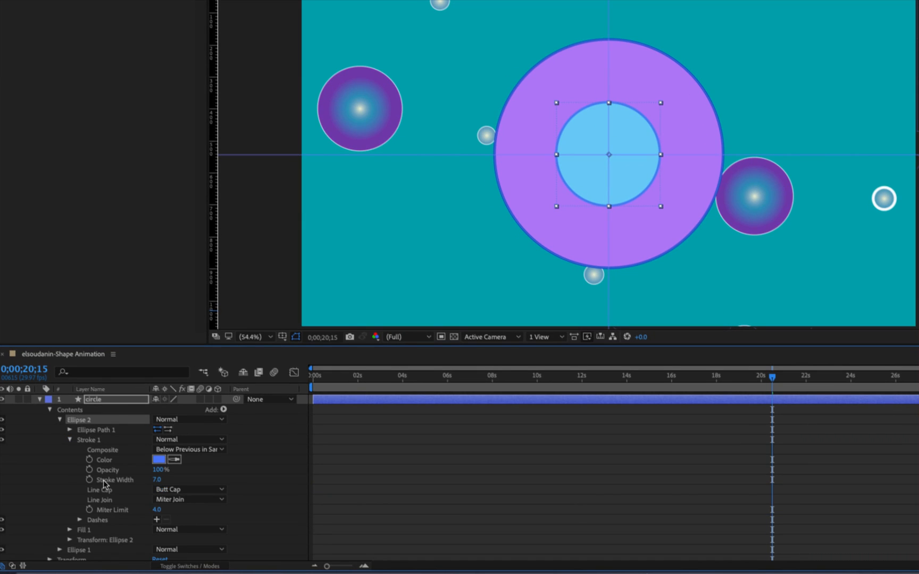
drag(156, 479, 165, 481)
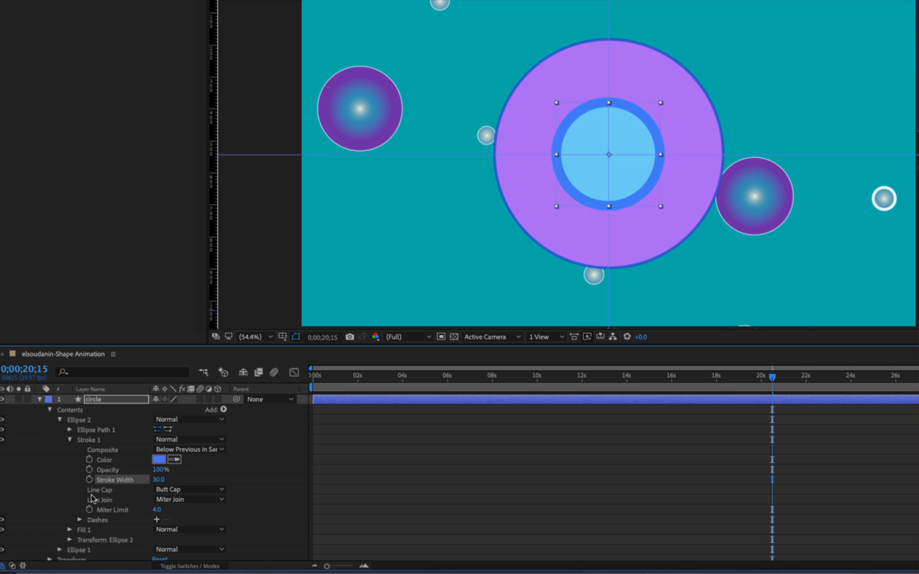
click(70, 440)
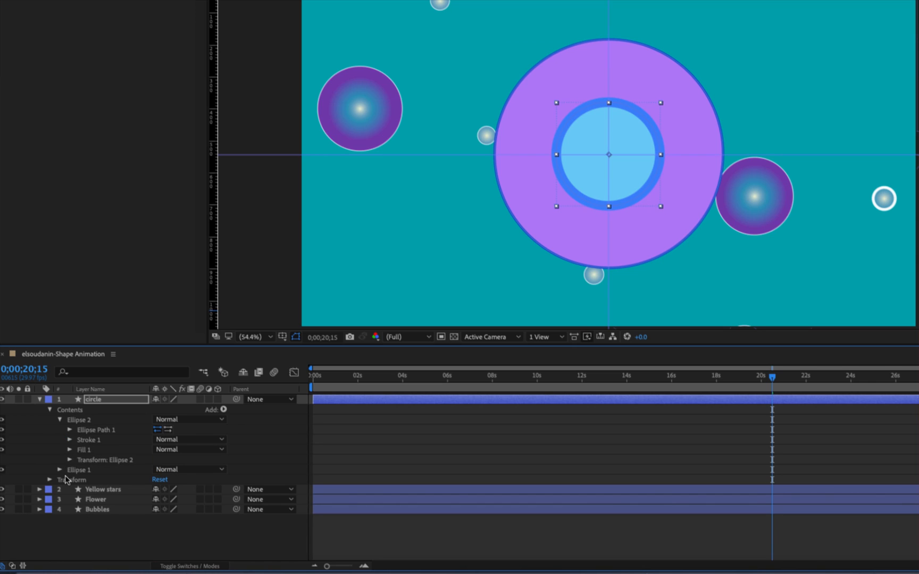
click(78, 421)
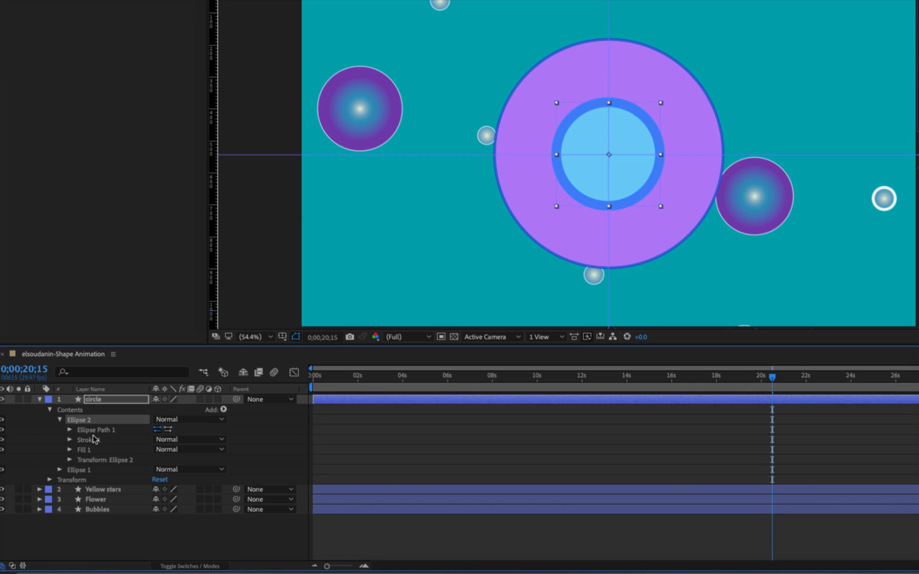
- Set the Size of Ellipse 2's path to 379.1, 379.1 and collapse Ellipse 2
click(70, 431)
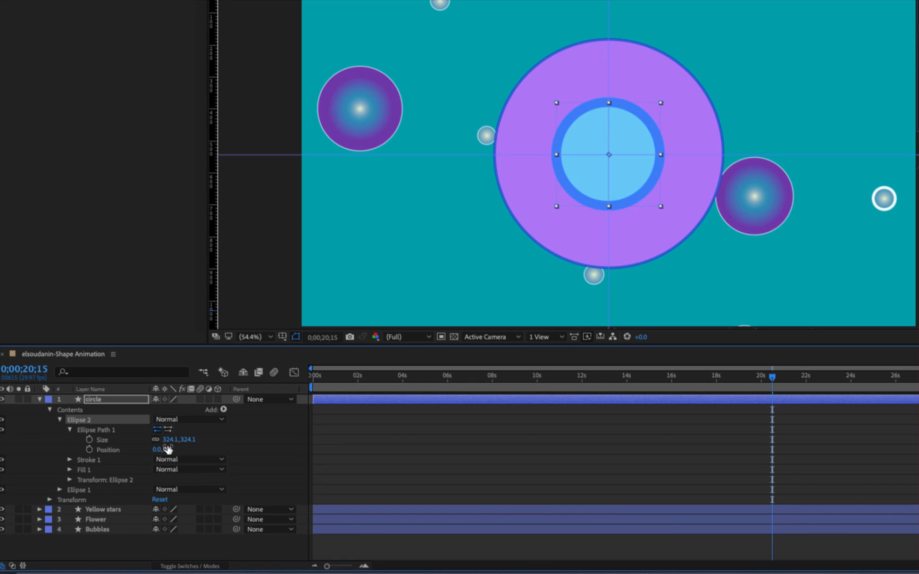
drag(169, 441, 198, 441)
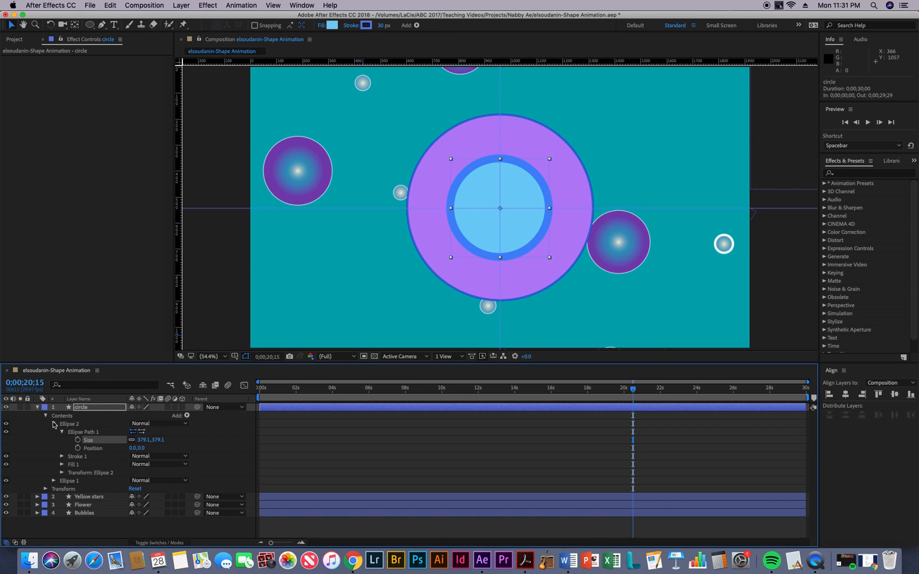
click(54, 424)
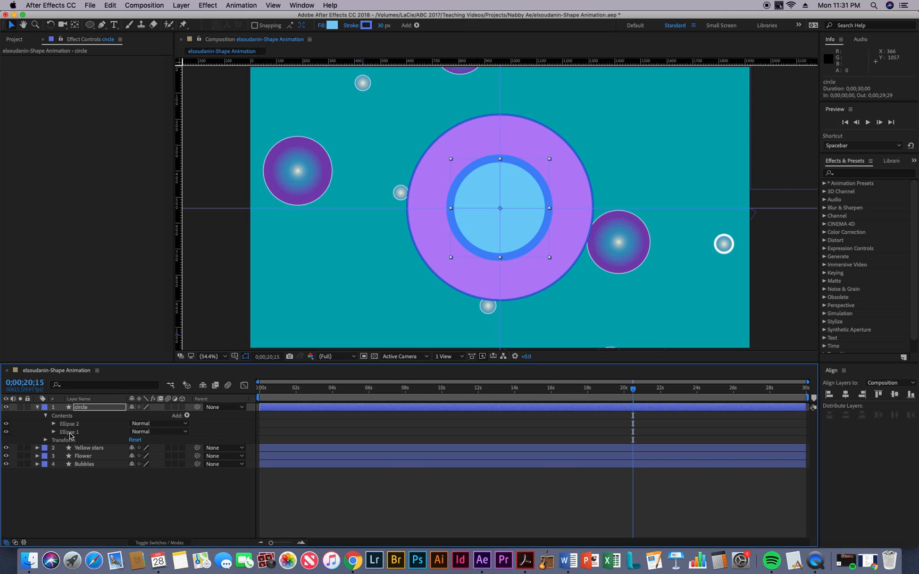
- Set the stroke width of Ellipse 1, the large purple circle, to 11 px
click(69, 432)
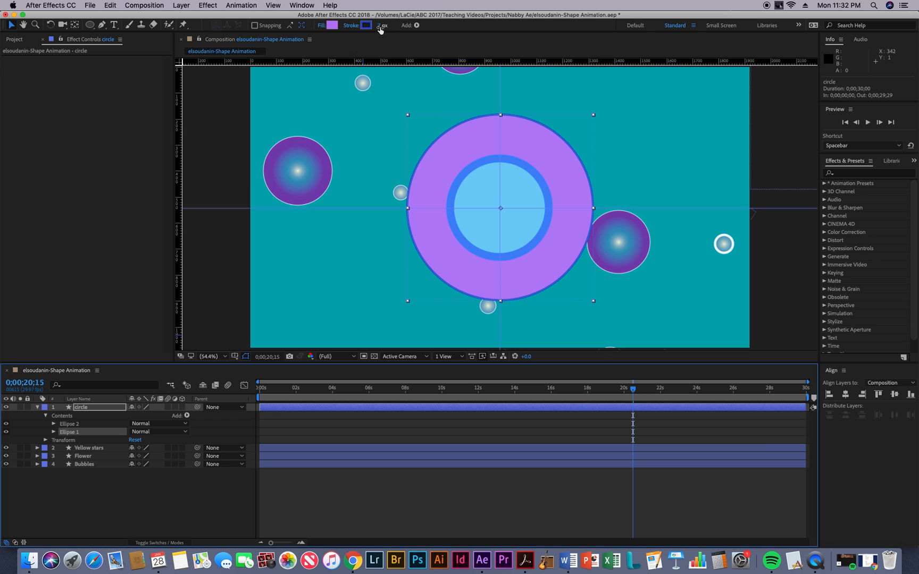
mouse_move(379, 26)
mouse_down()
mouse_move(389, 25)
mouse_move(381, 31)
mouse_up()
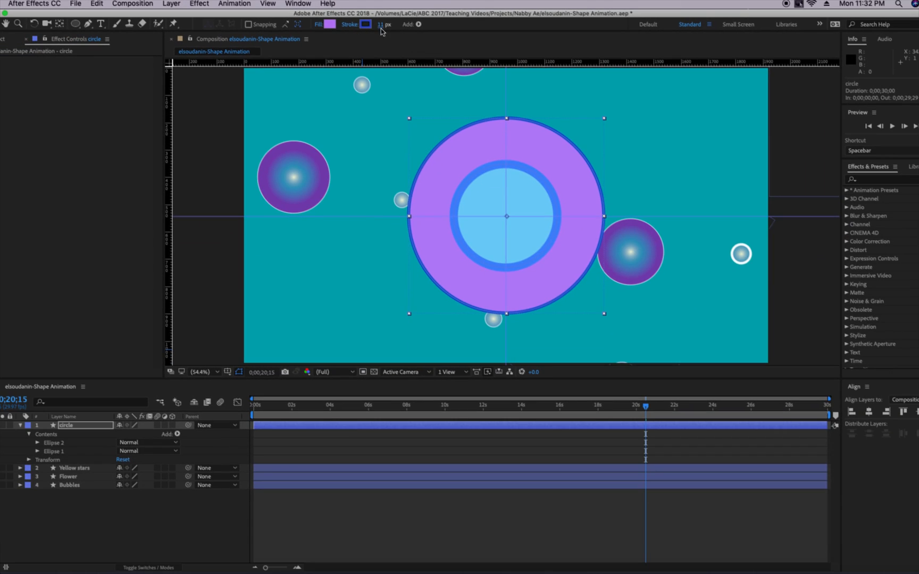
key(/)
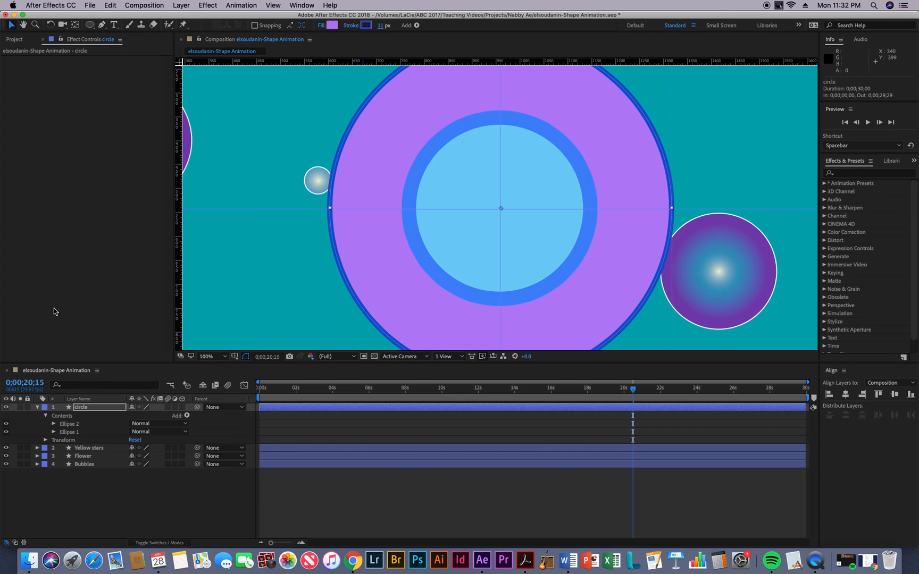
- Add dashes to Stroke 1 of Ellipse 1 and set the Dash value to 16
click(53, 432)
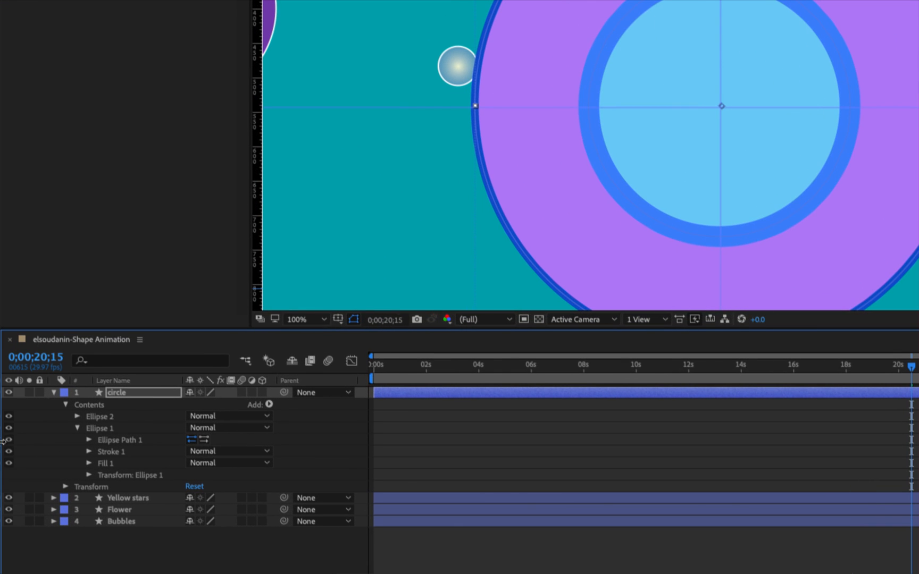
click(89, 451)
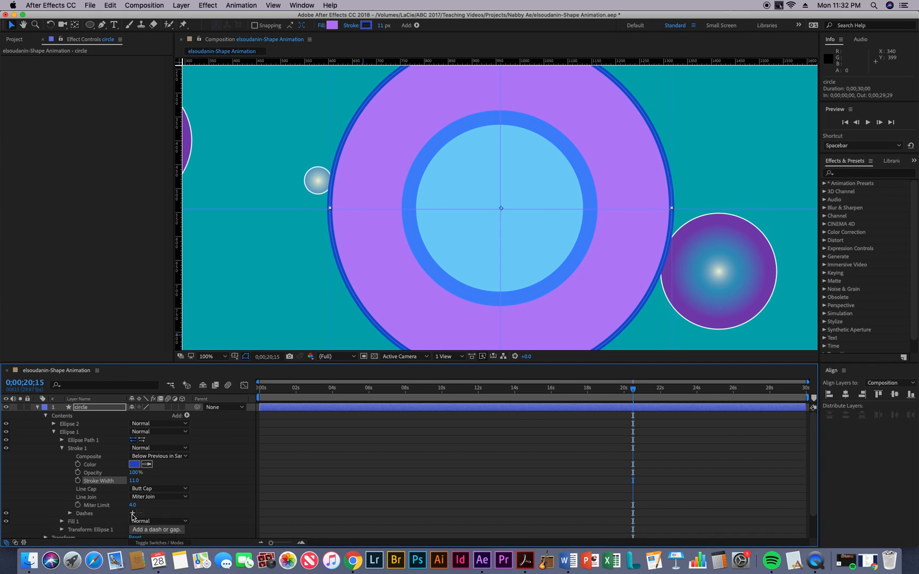
click(133, 513)
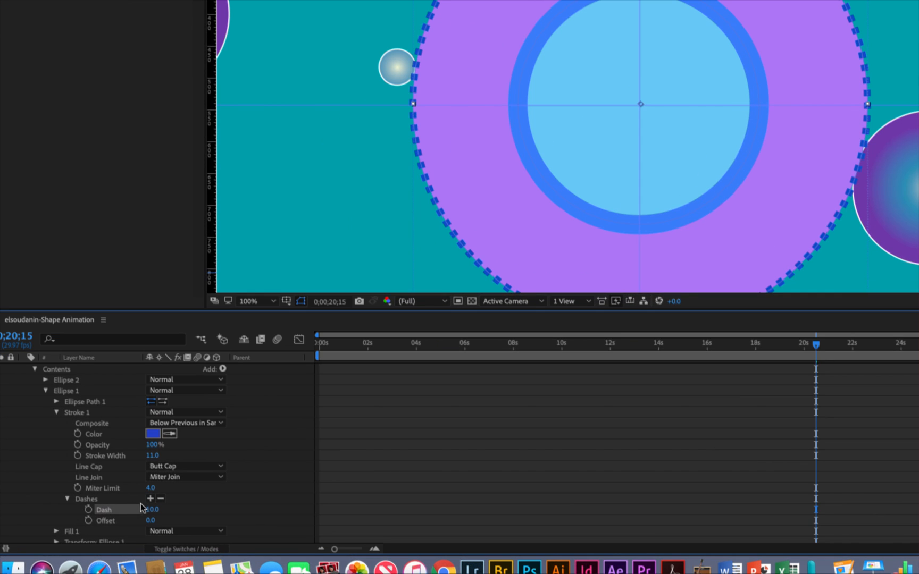
mouse_move(150, 510)
mouse_down()
mouse_move(165, 515)
mouse_move(135, 511)
mouse_up()
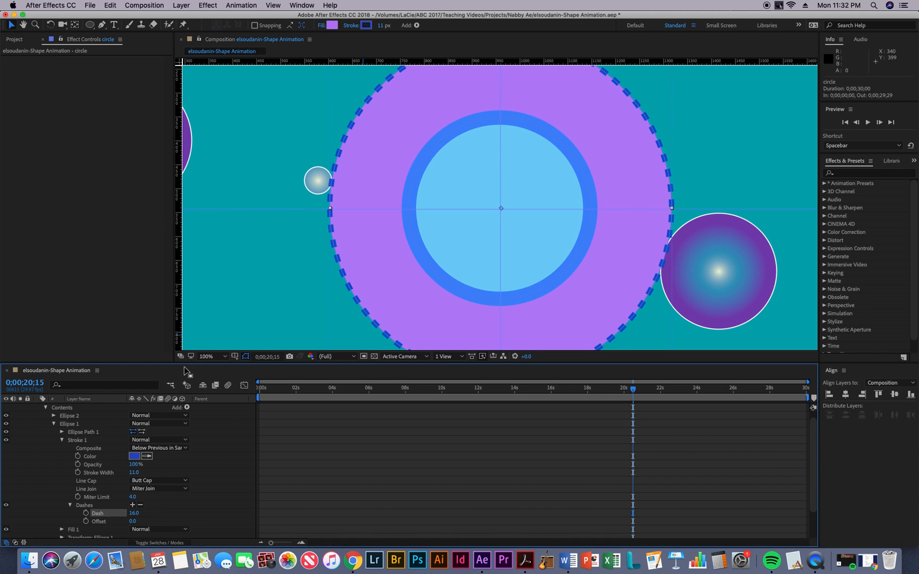
click(225, 358)
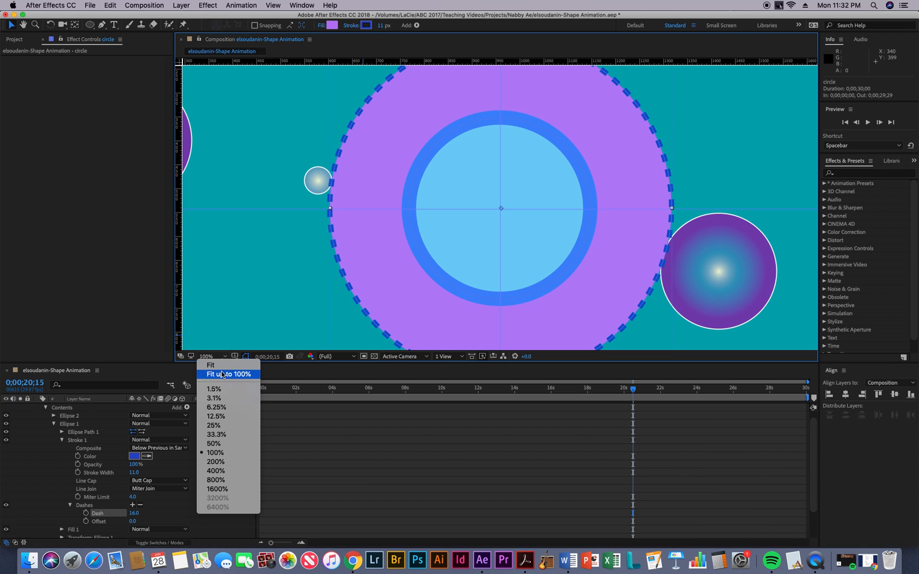
click(223, 374)
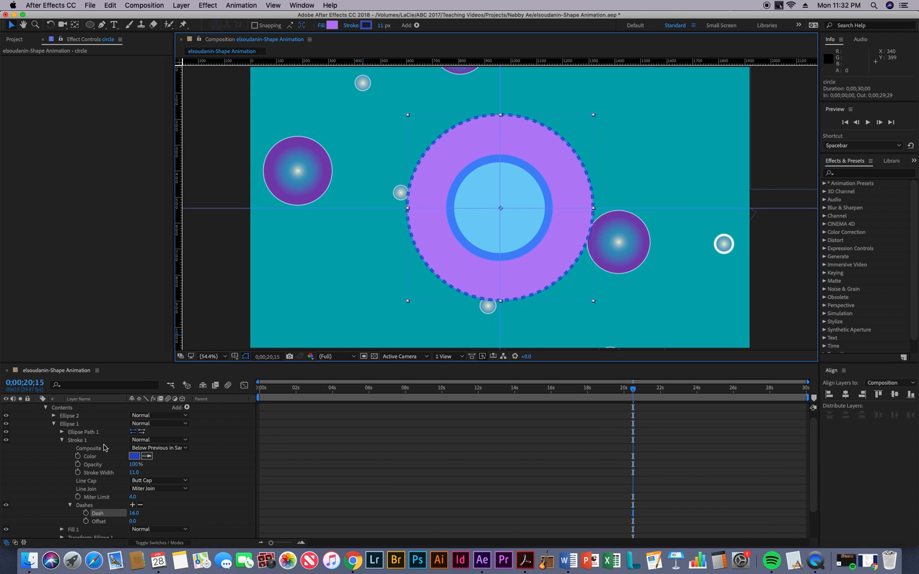
scroll(120, 513, up, 1)
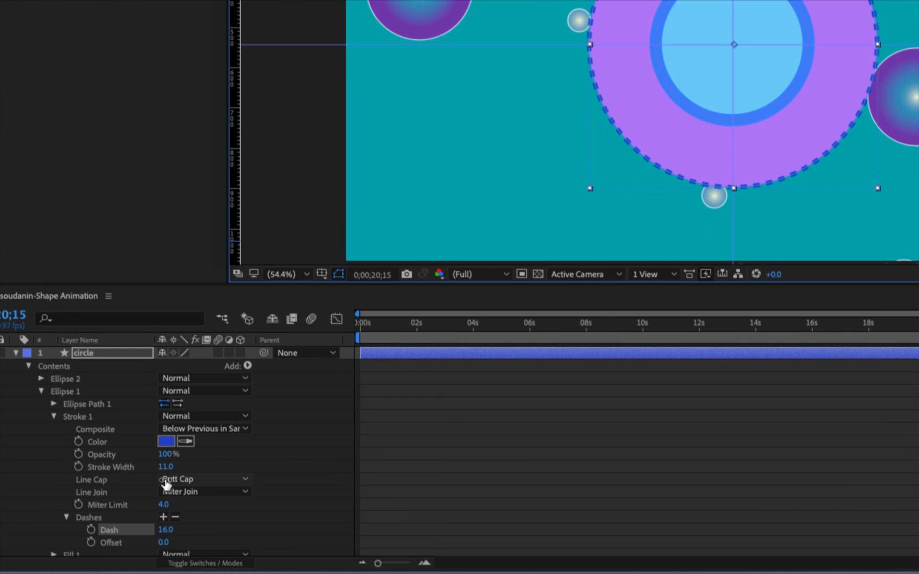
- Try a Round Cap with Dash 36 and Offset 109 on Ellipse 1's stroke, and undo a Miter Limit change to 38
click(239, 478)
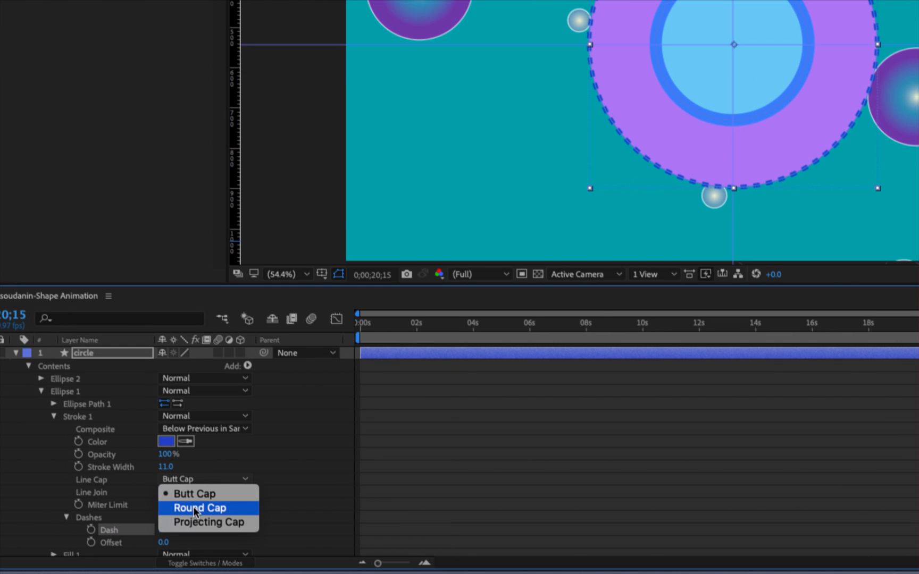
click(196, 508)
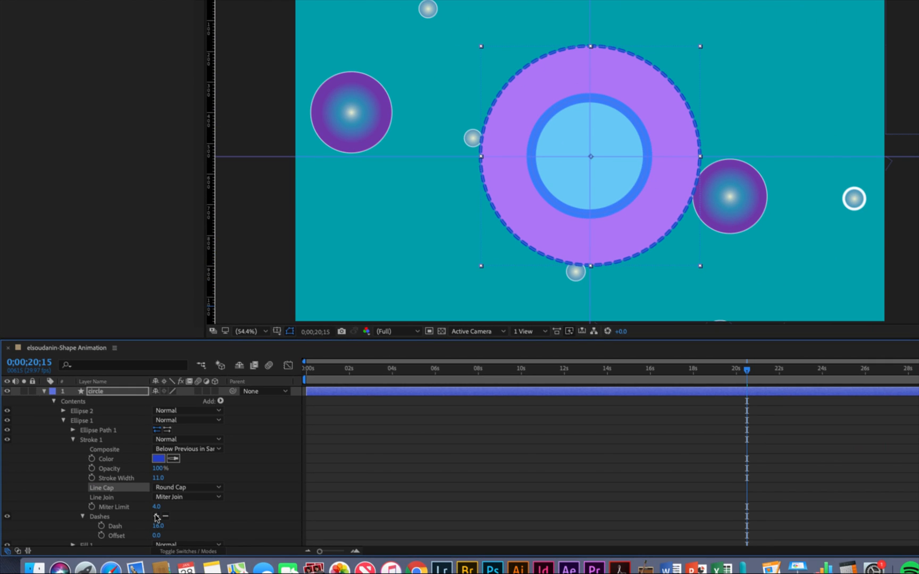
drag(158, 529, 189, 537)
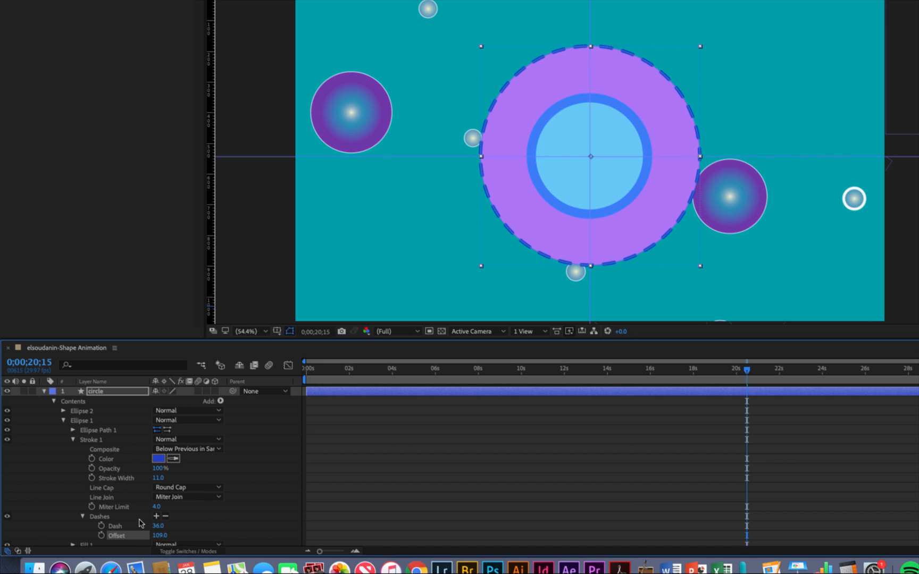
mouse_move(155, 507)
mouse_down()
mouse_move(138, 509)
mouse_move(158, 510)
mouse_move(147, 510)
mouse_up()
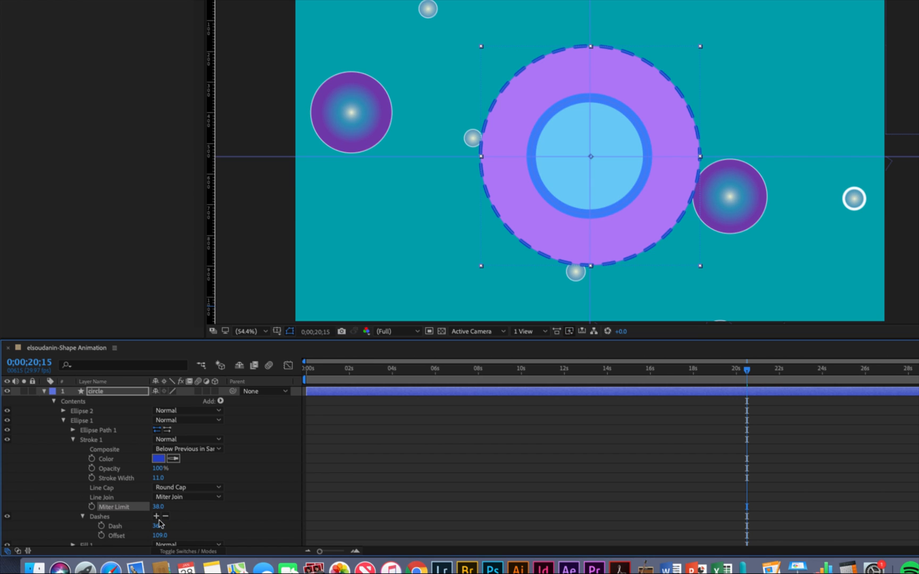
key(super+z)
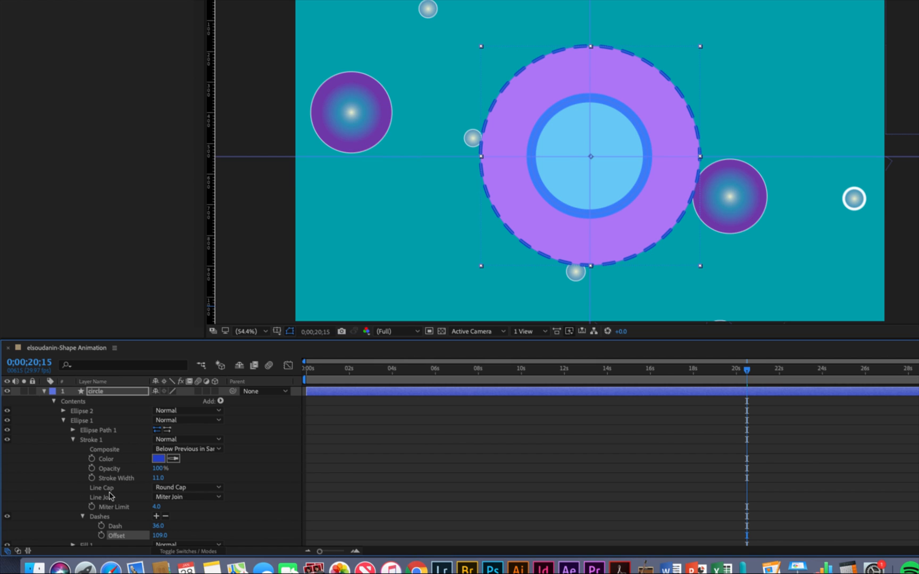
- Try the Projecting Cap on Ellipse 1's stroke and return its Line Cap to Butt Cap
click(219, 487)
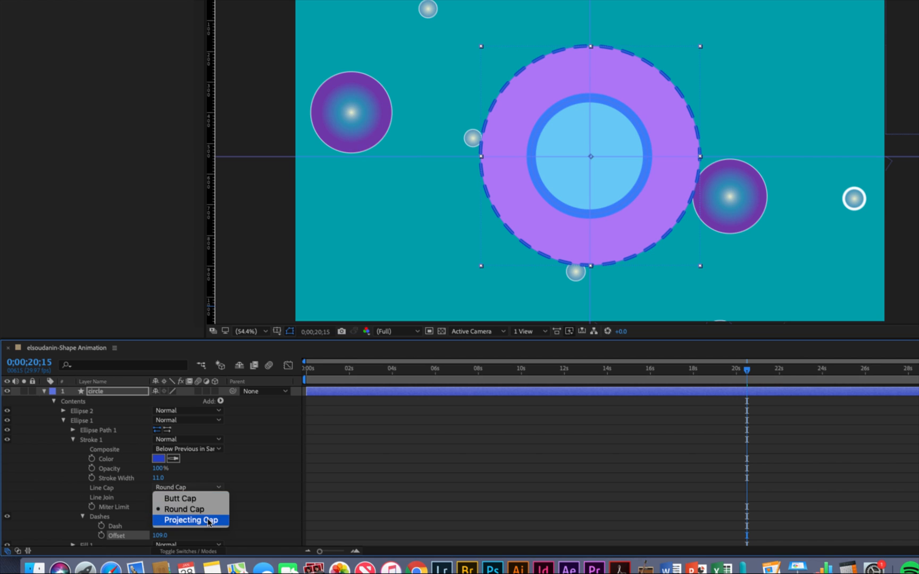
click(211, 520)
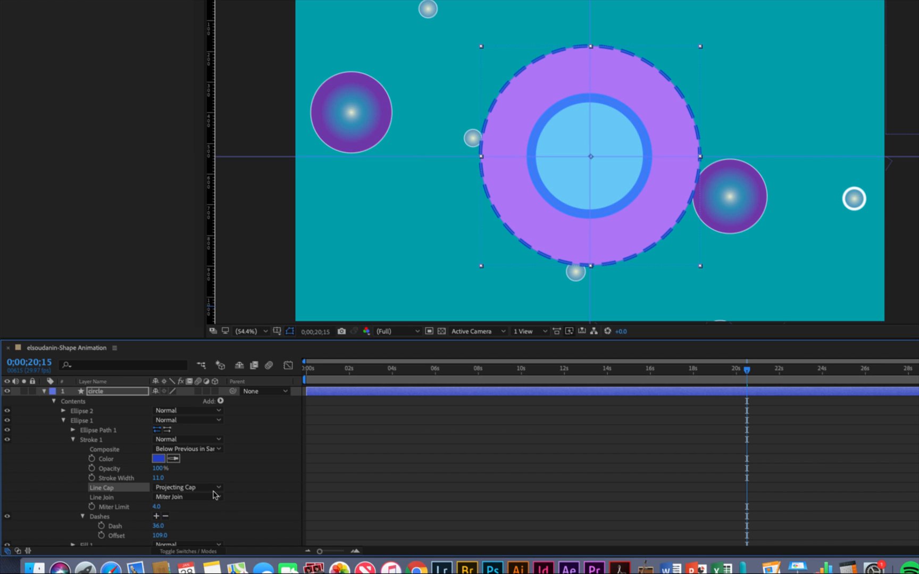
click(218, 488)
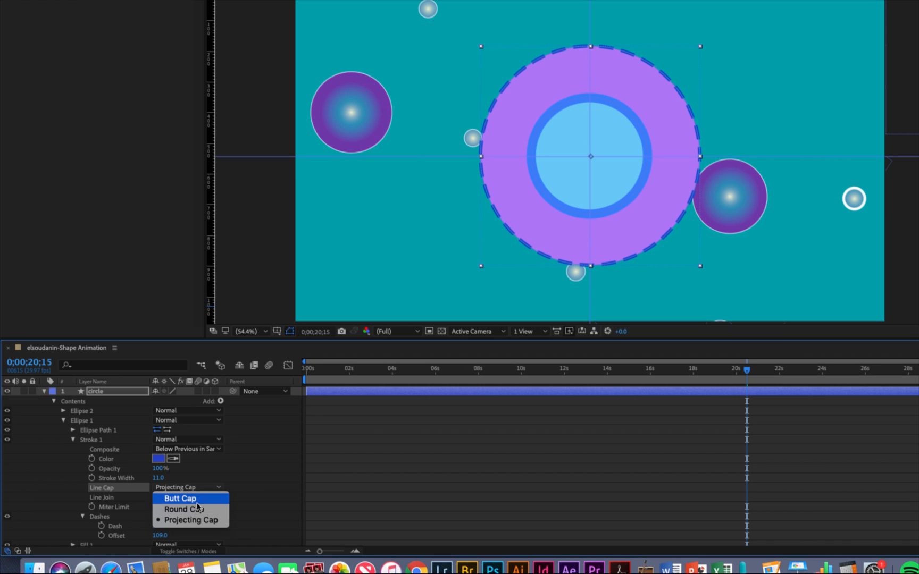
click(180, 498)
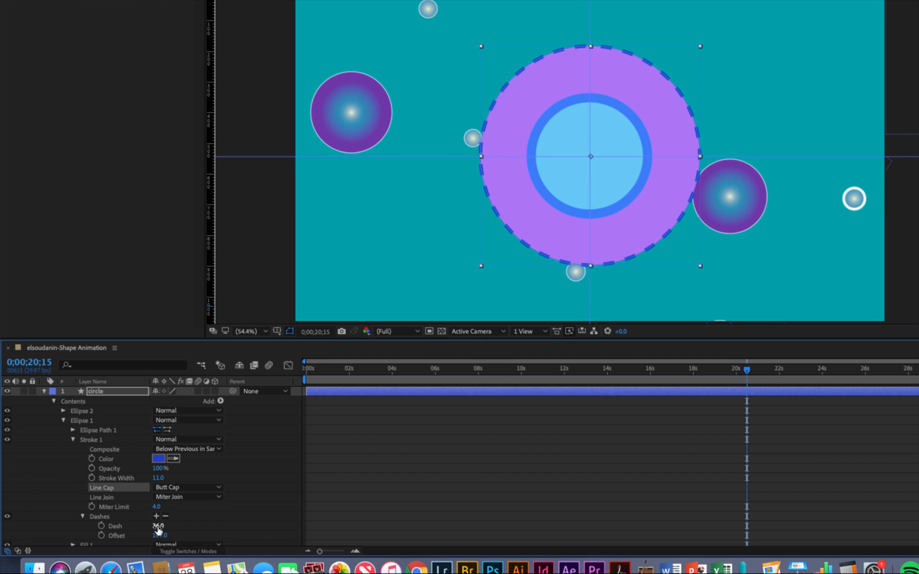
- Set the dashes of Ellipse 1's stroke to Dash 14 and Offset 139
drag(158, 525, 144, 527)
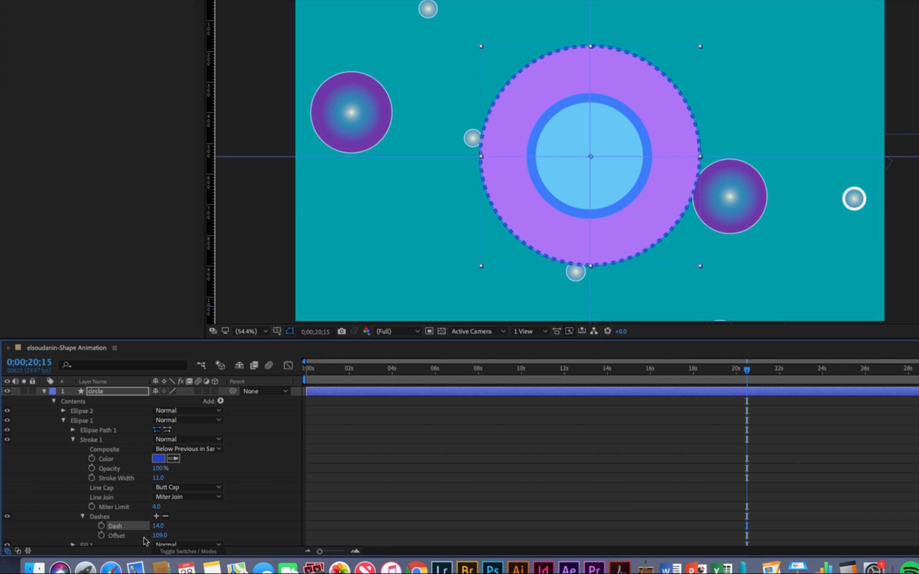
mouse_move(145, 539)
mouse_down()
mouse_move(110, 540)
mouse_move(205, 557)
mouse_move(154, 566)
mouse_move(195, 565)
mouse_up()
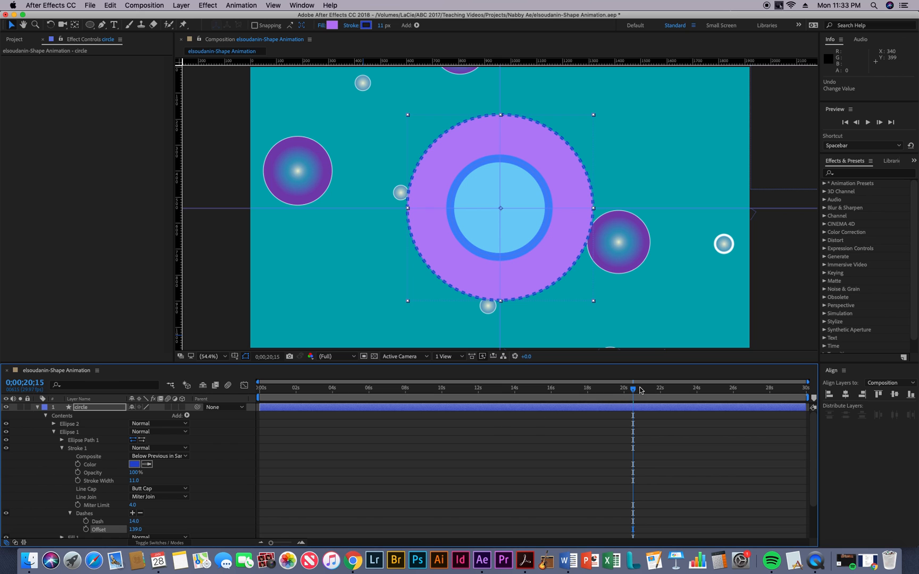
- Keyframe the dash Offset of Ellipse 1's stroke at its current value at 0;00;20;04 and at 1561 at 0;00;27;03
drag(633, 392, 590, 411)
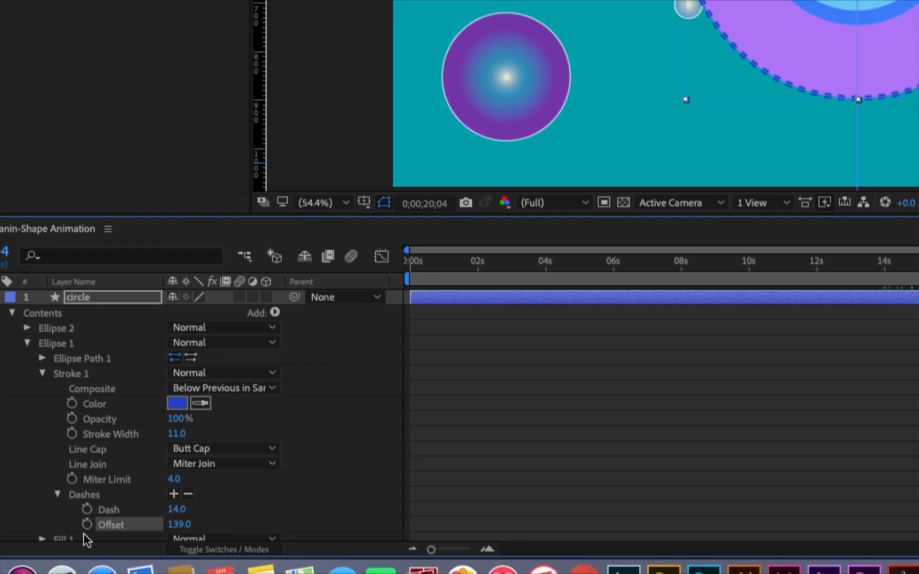
click(87, 524)
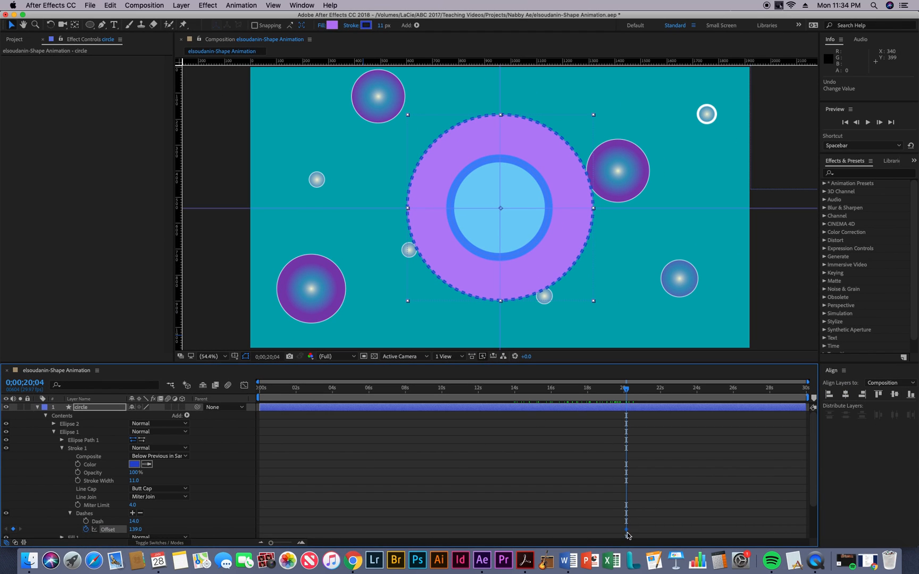
drag(627, 396, 753, 403)
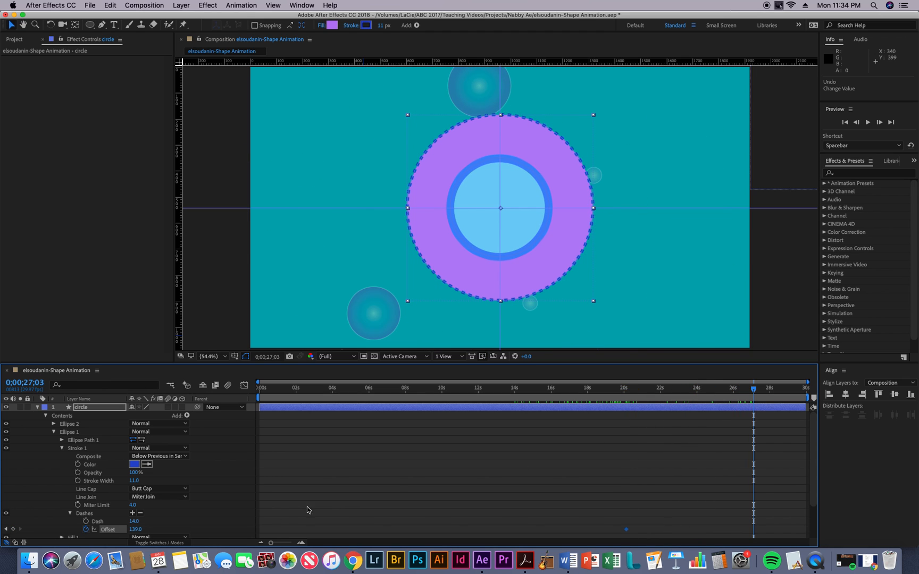
drag(136, 529, 391, 524)
drag(137, 529, 337, 526)
drag(756, 389, 754, 434)
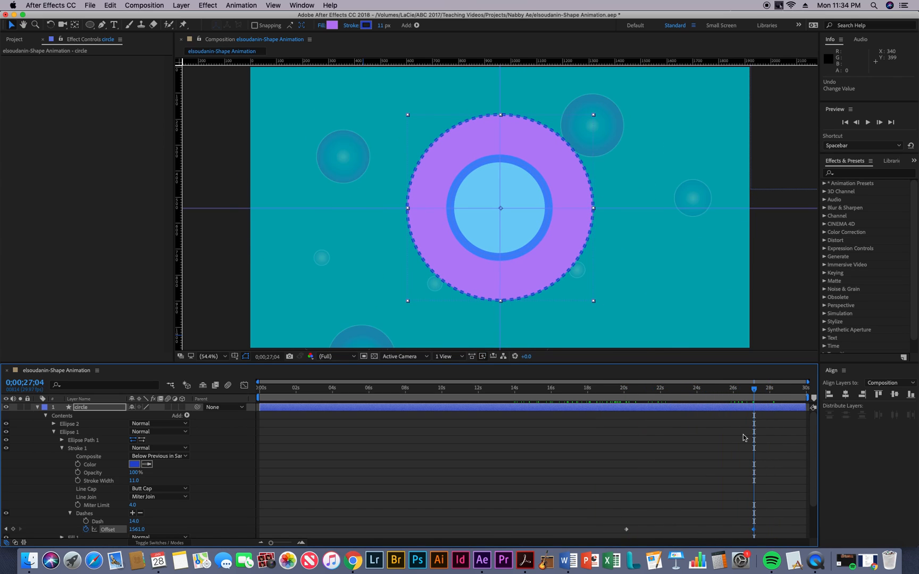
- Move the second dash Offset keyframe to the end of the composition at 0;00;29;29
drag(753, 529, 794, 529)
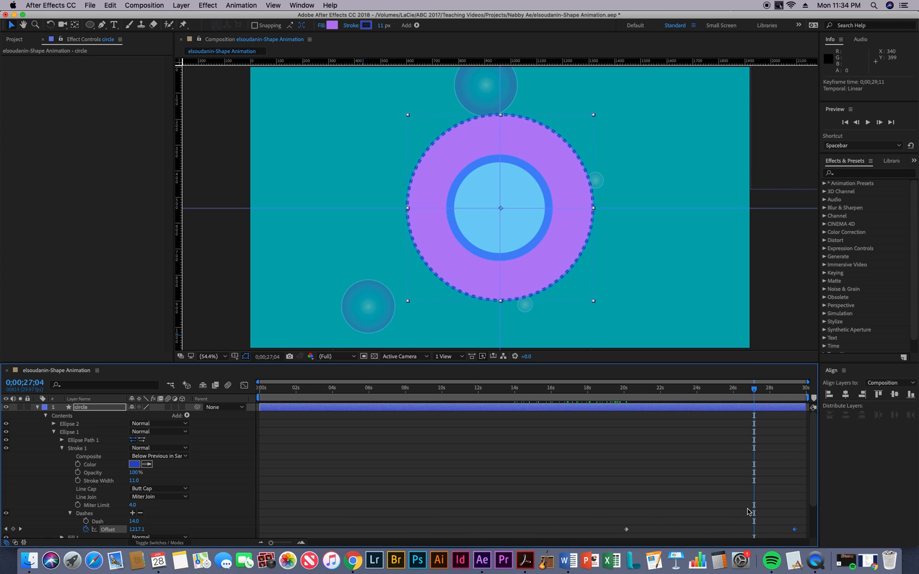
drag(800, 393, 809, 393)
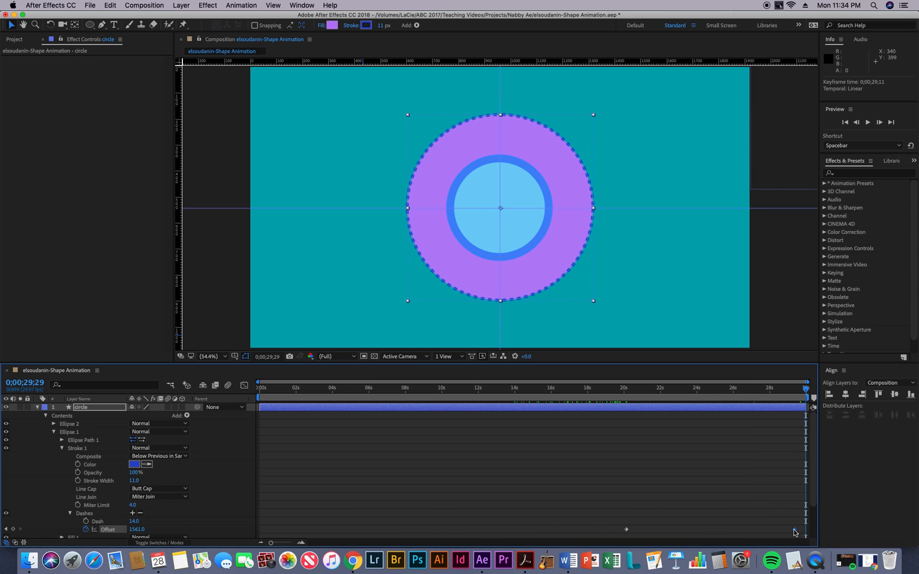
drag(794, 530, 781, 530)
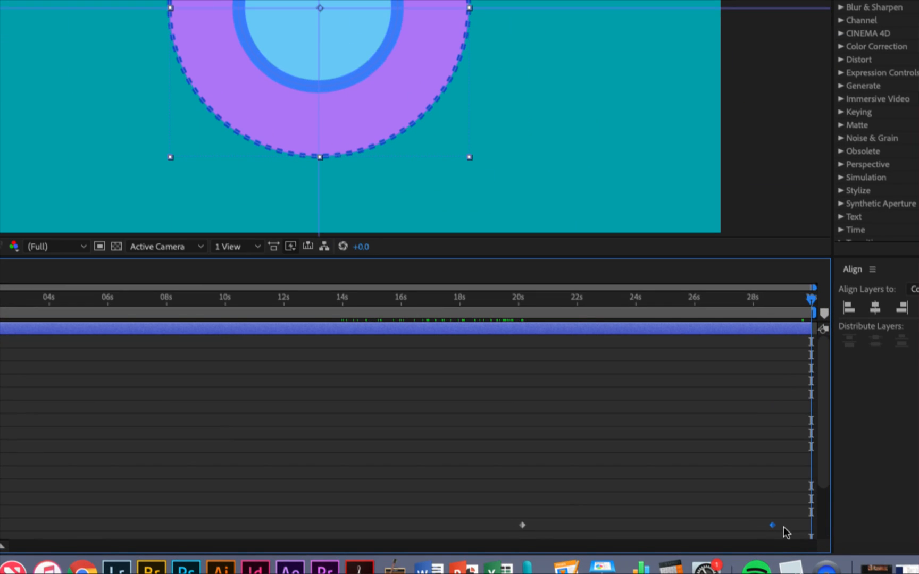
drag(789, 528, 809, 528)
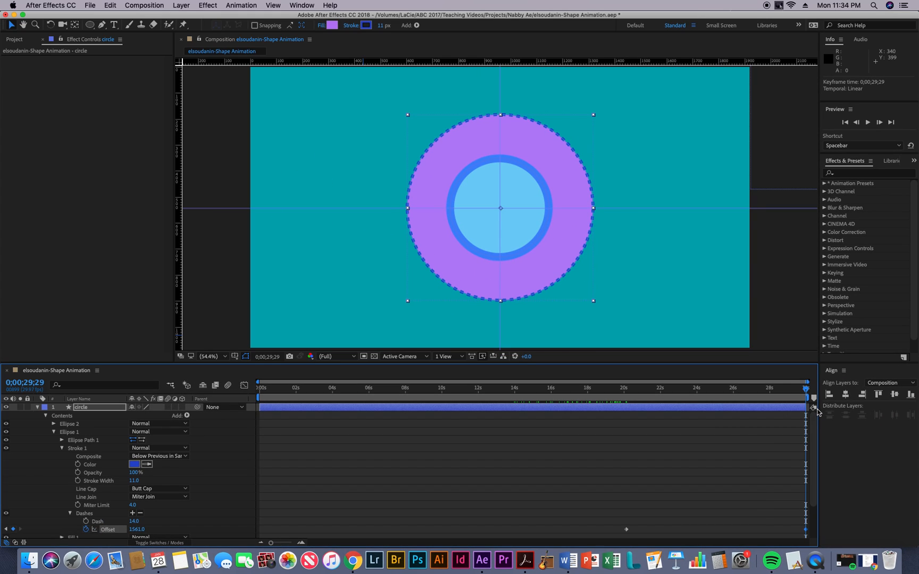
- Preview the moving dashed outline of the large circle from 0;00;19;04
drag(806, 390, 610, 421)
key(space)
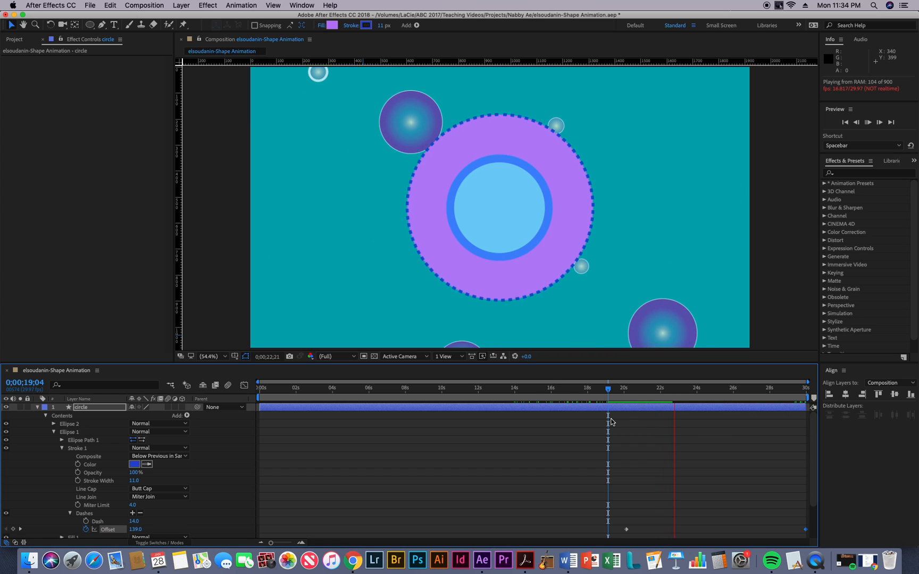
key(space)
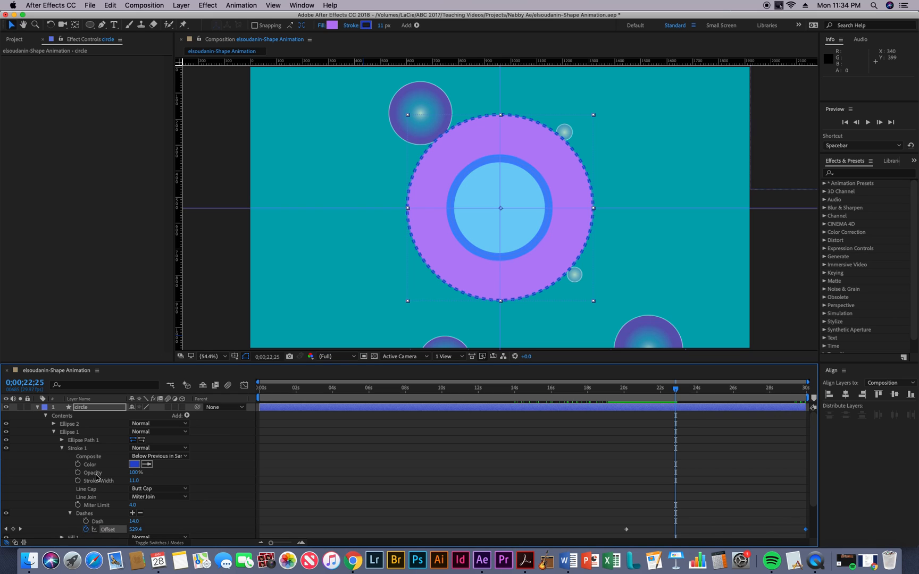
- Select the circle layer and collapse all its properties
click(81, 407)
click(37, 407)
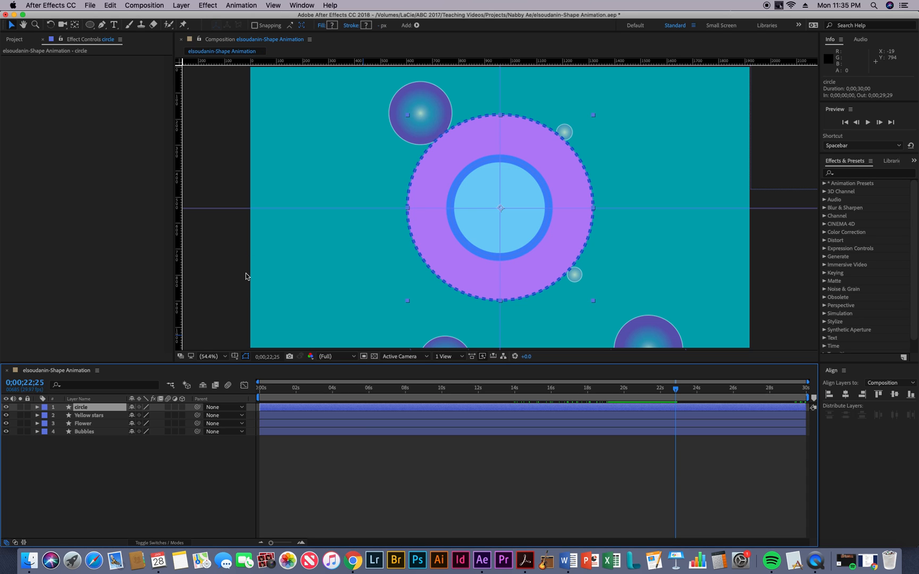
- Apply the CC Radial ScaleWipe transition effect to the circle layer with the current time at 0;00;22;07
drag(675, 389, 664, 418)
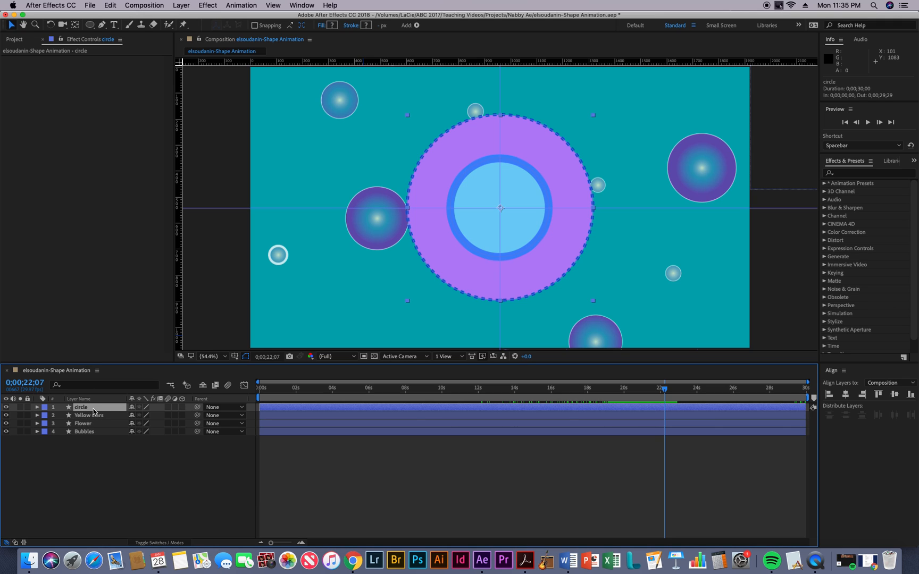
click(208, 6)
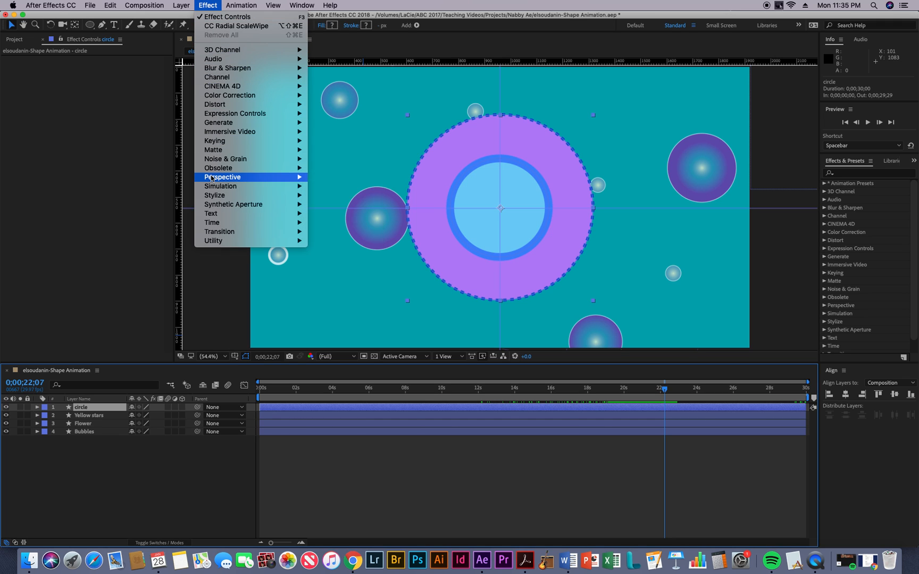
mouse_move(211, 178)
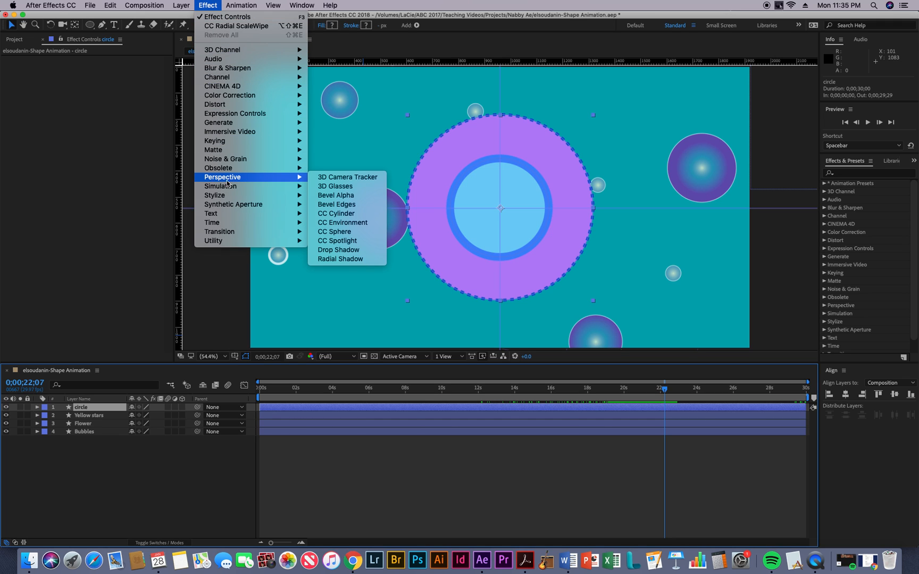
mouse_move(217, 236)
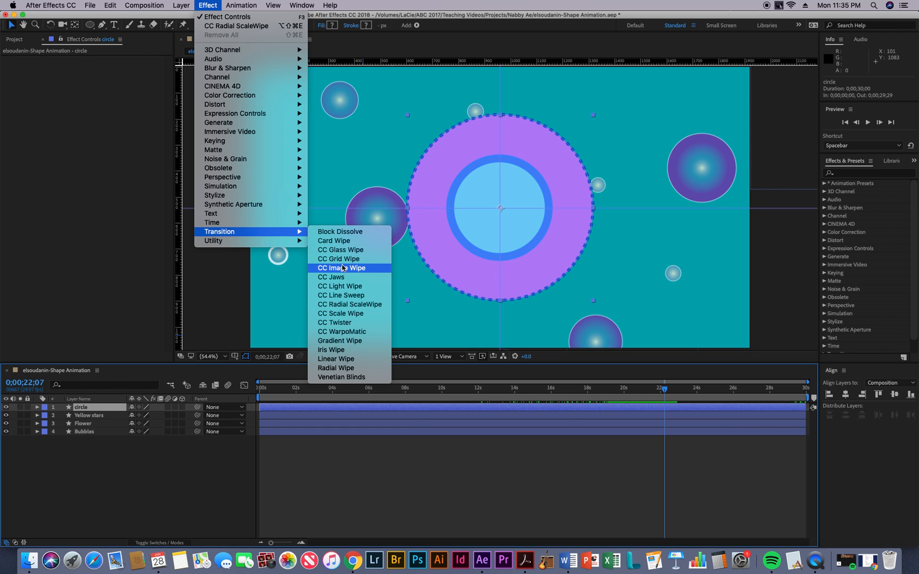
click(355, 305)
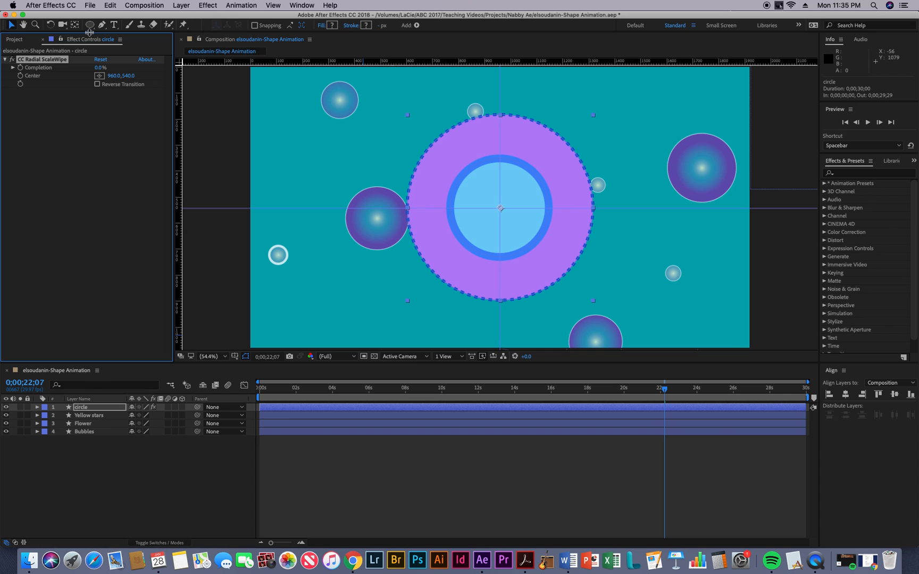
click(208, 5)
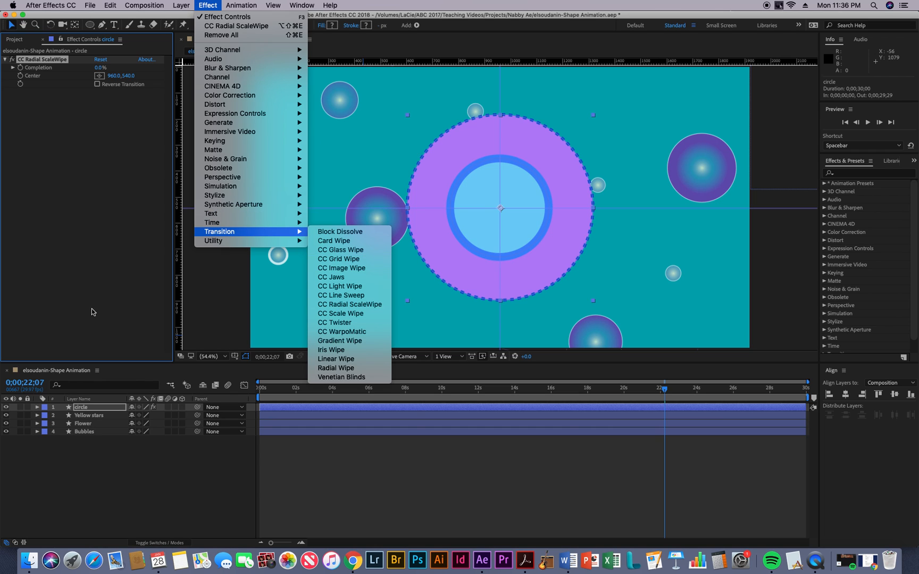
click(81, 407)
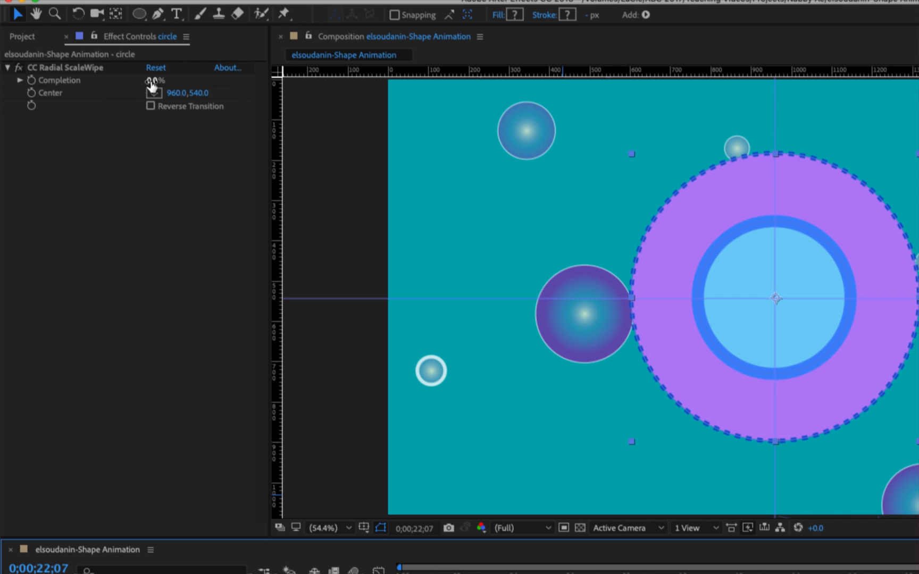
- Try out the CC Radial ScaleWipe's Completion on the circles and return it to 0%
click(19, 80)
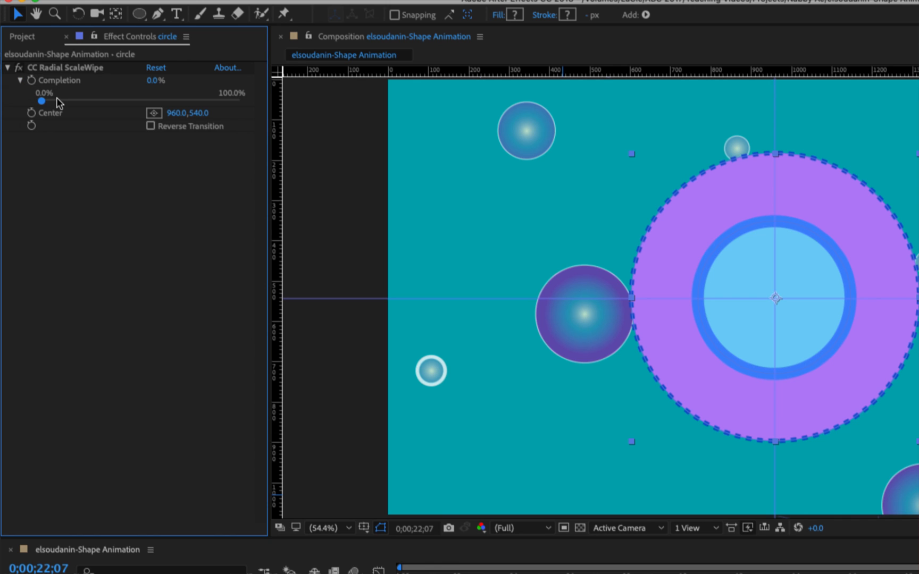
mouse_move(43, 100)
mouse_down()
mouse_move(193, 83)
mouse_move(38, 82)
mouse_up()
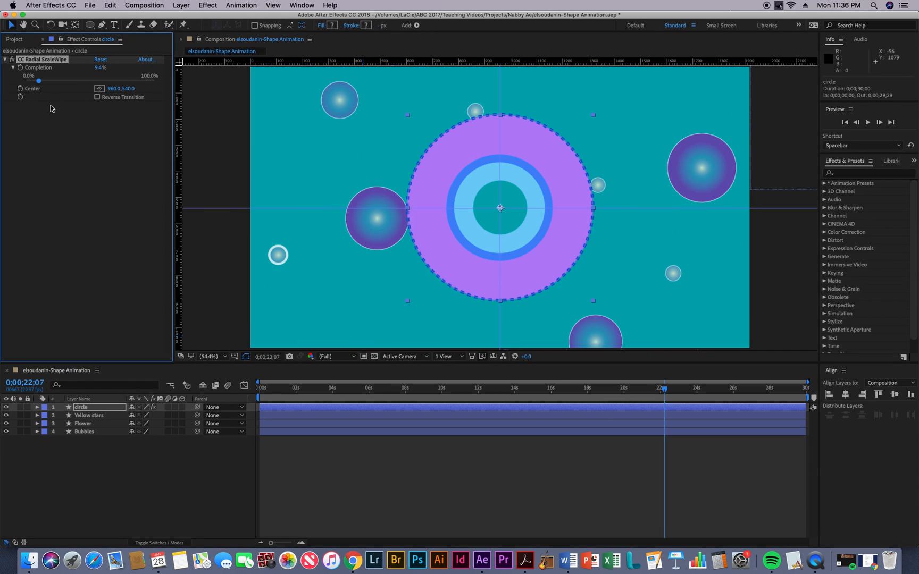
drag(110, 96, 26, 85)
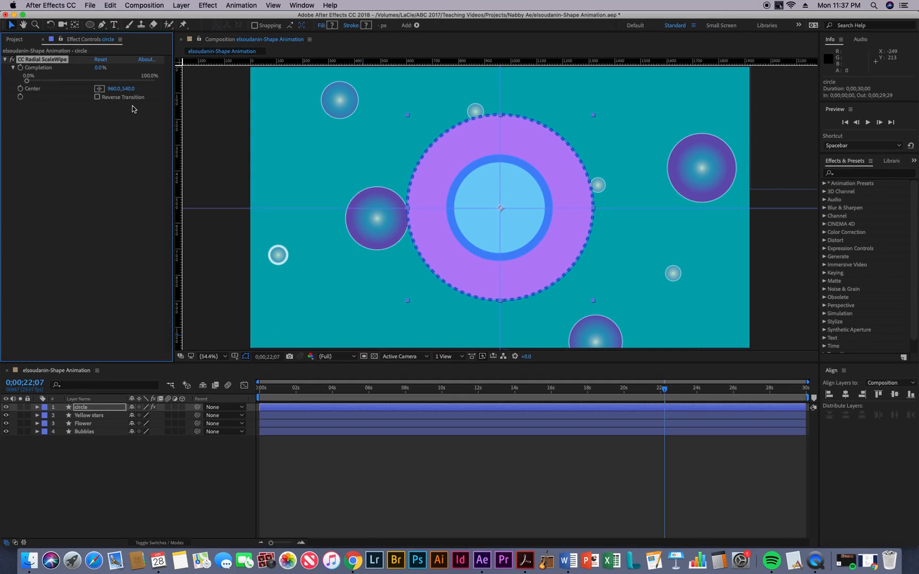
- Try the wipe with its Center moved off the middle to 780.1, 487.6, varying Completion and returning it to 0%
click(99, 89)
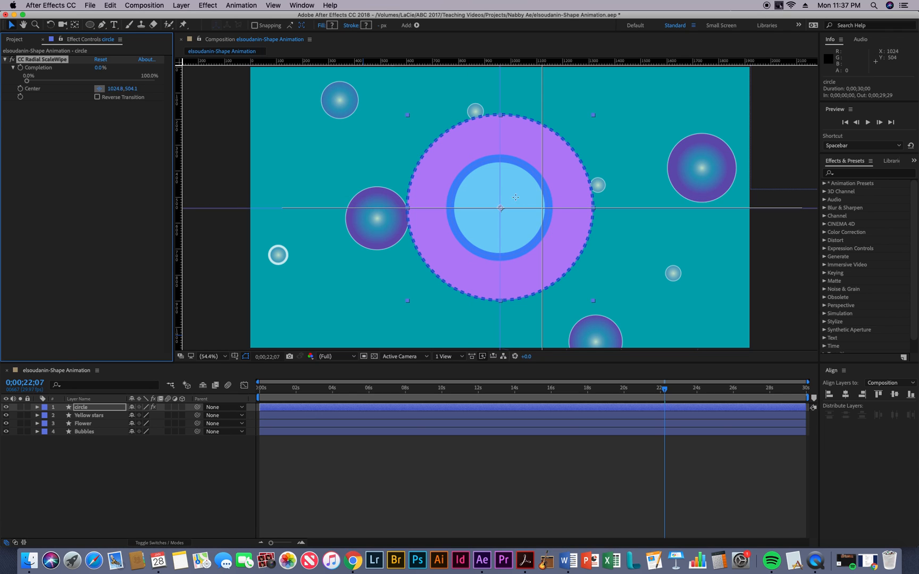
click(467, 178)
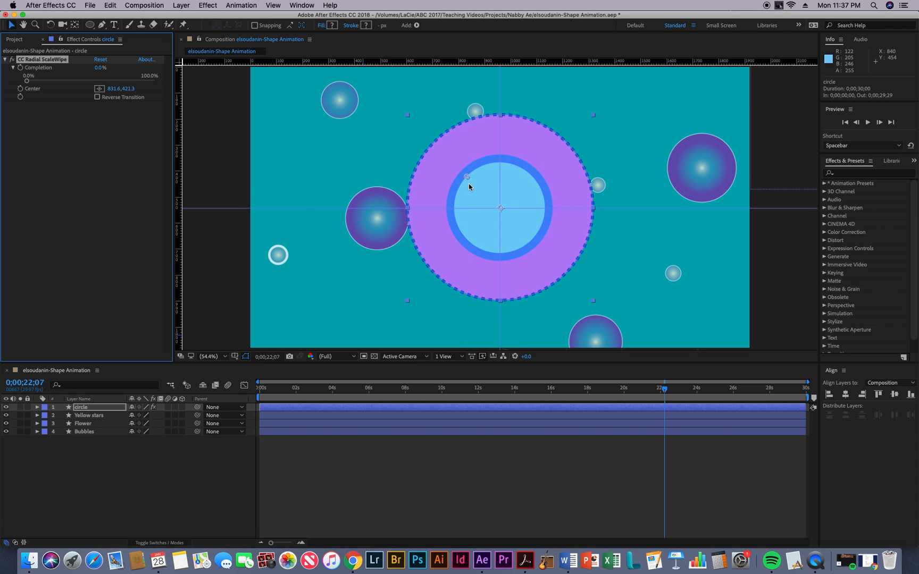
drag(465, 178, 452, 194)
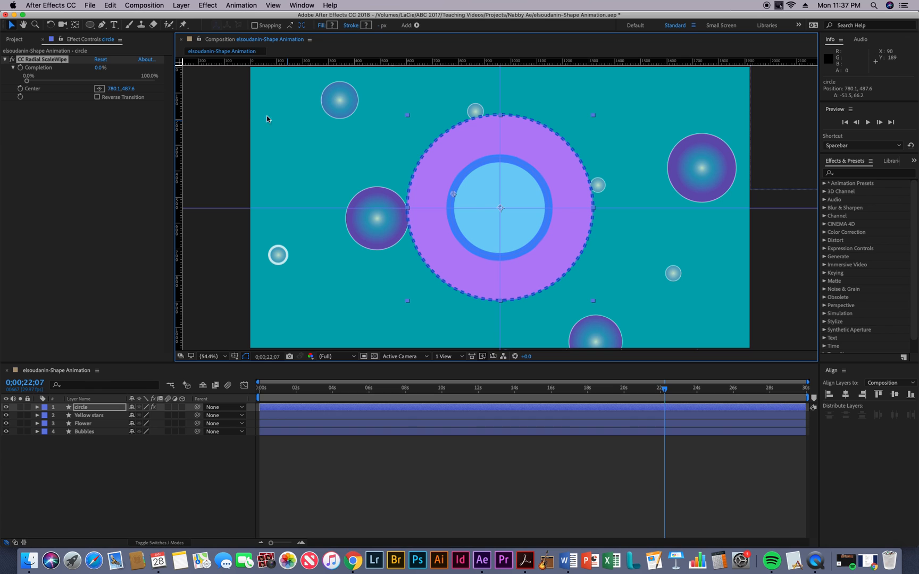
drag(27, 81, 59, 85)
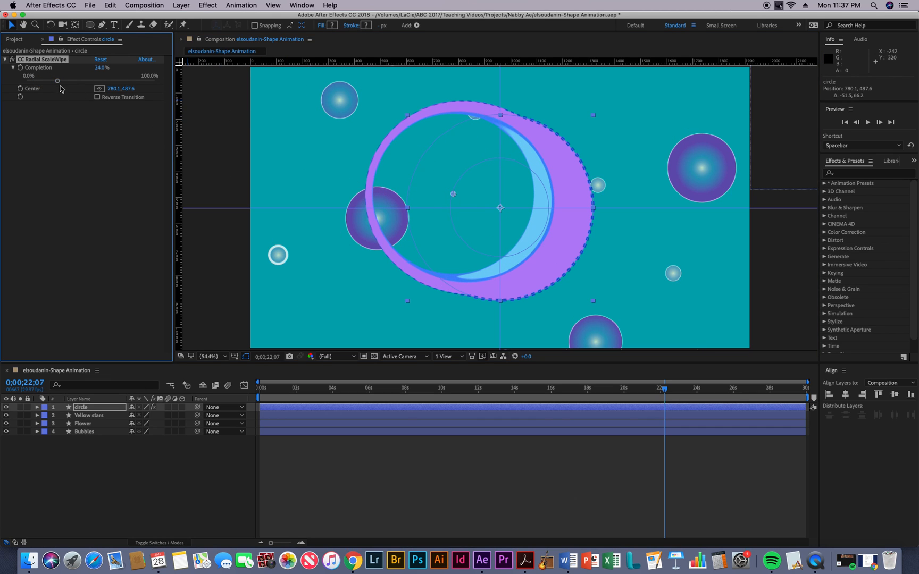
drag(66, 84, 2, 101)
drag(80, 81, 14, 83)
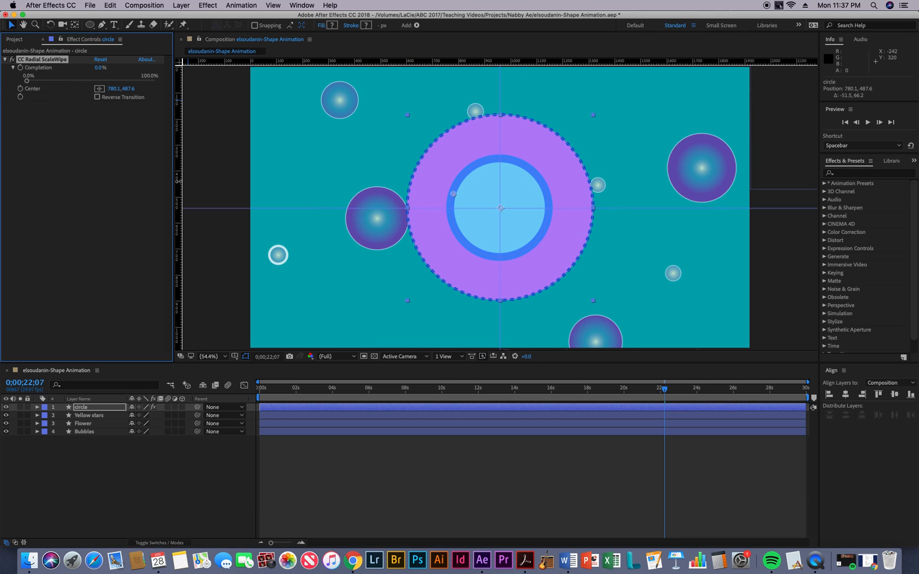
- Move the wipe's Center back to the middle of the circles, at about 958.6, 542.8
drag(453, 194, 501, 212)
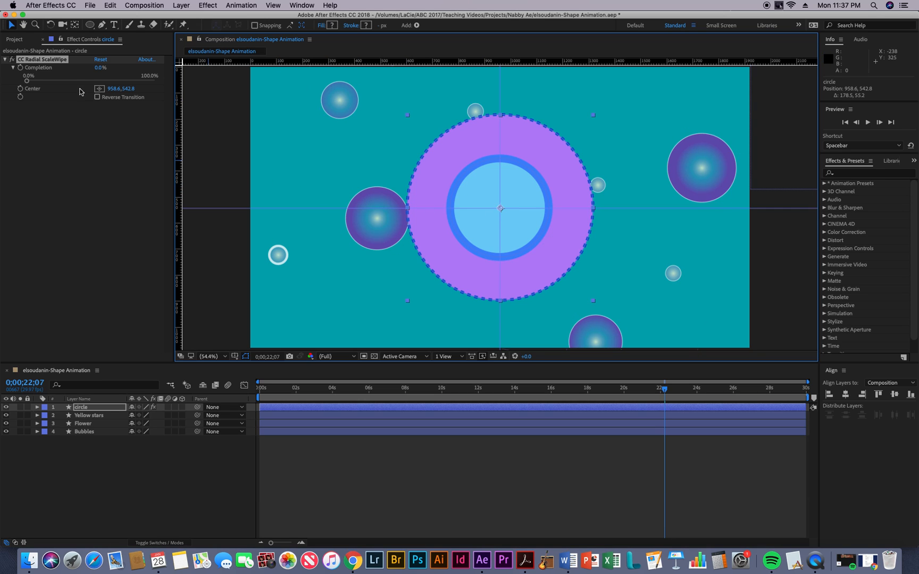
drag(27, 82, 128, 97)
key(super+z)
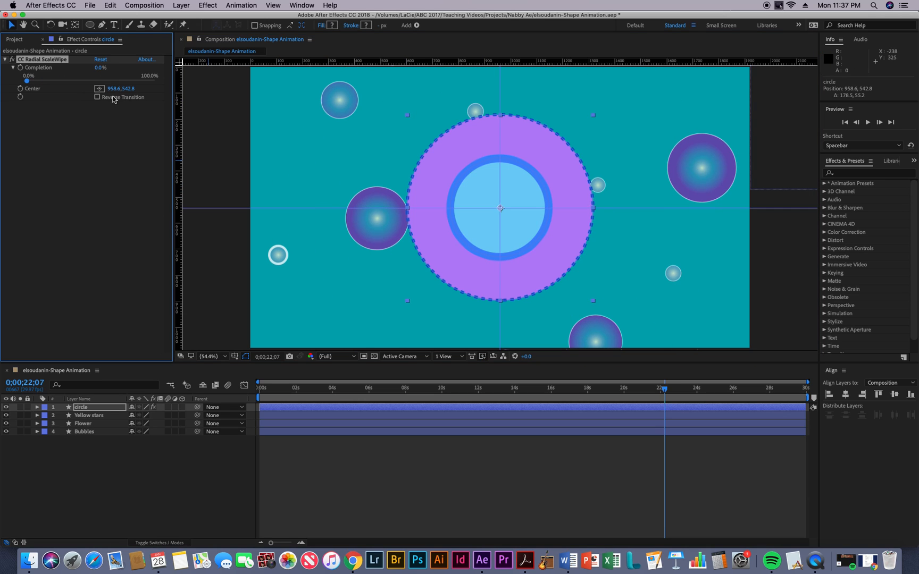
- Set the wipe's Completion to 100% and keyframe it at 0;00;20;03
drag(27, 81, 161, 91)
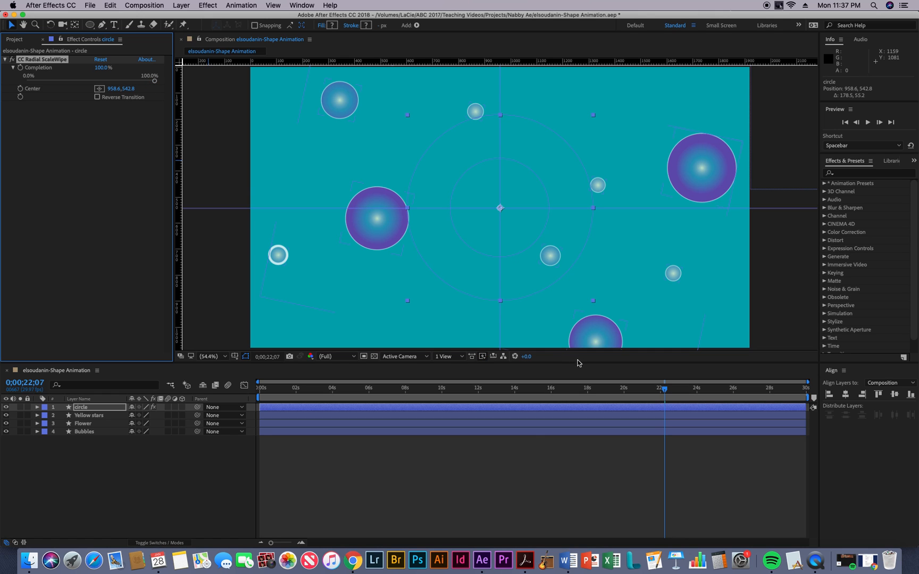
drag(671, 399, 626, 413)
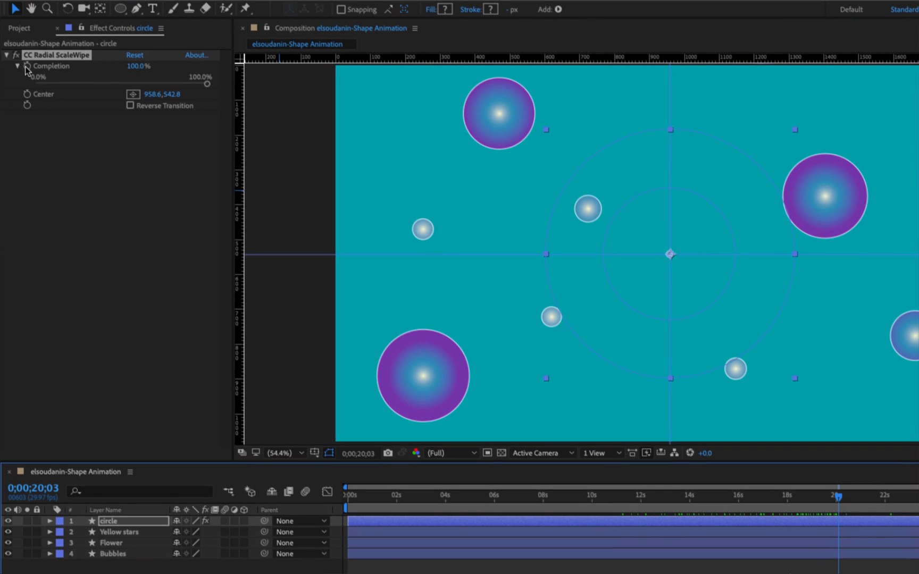
click(20, 68)
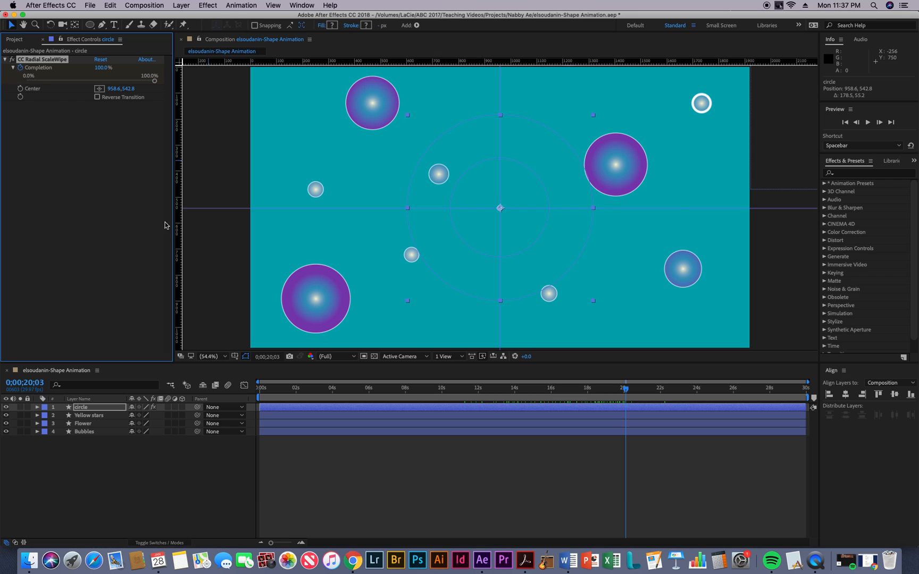
- Reveal only the circle layer's CC Radial ScaleWipe effect in the timeline and expand its properties
click(77, 407)
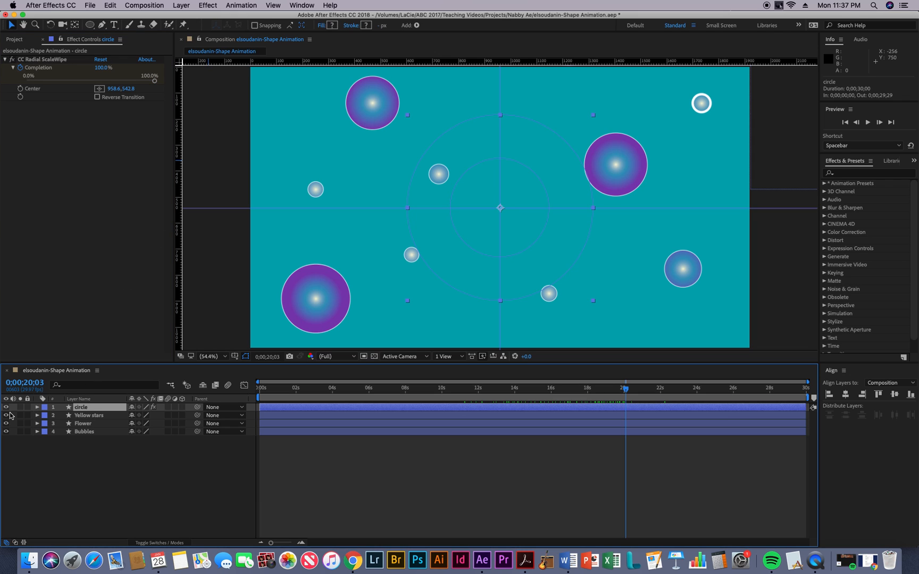
key(u)
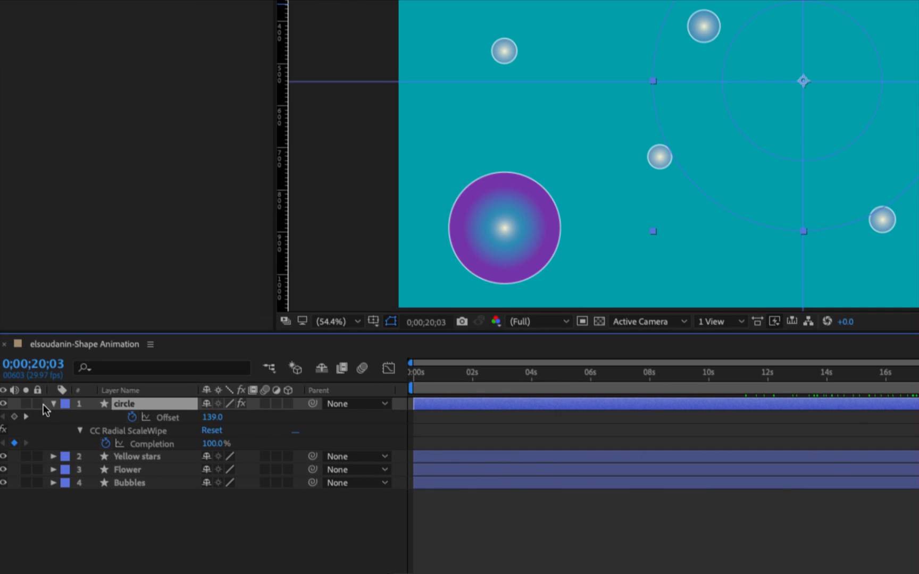
click(37, 407)
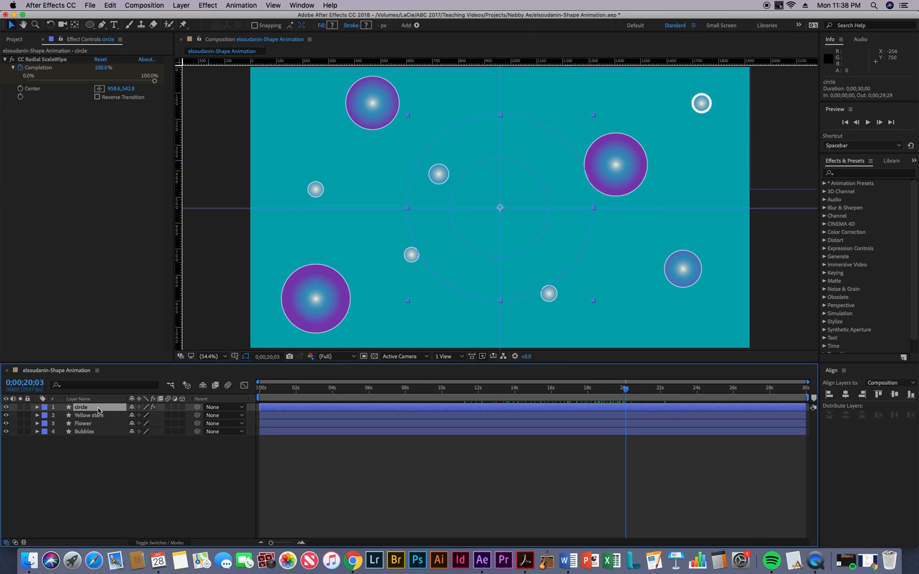
key(e)
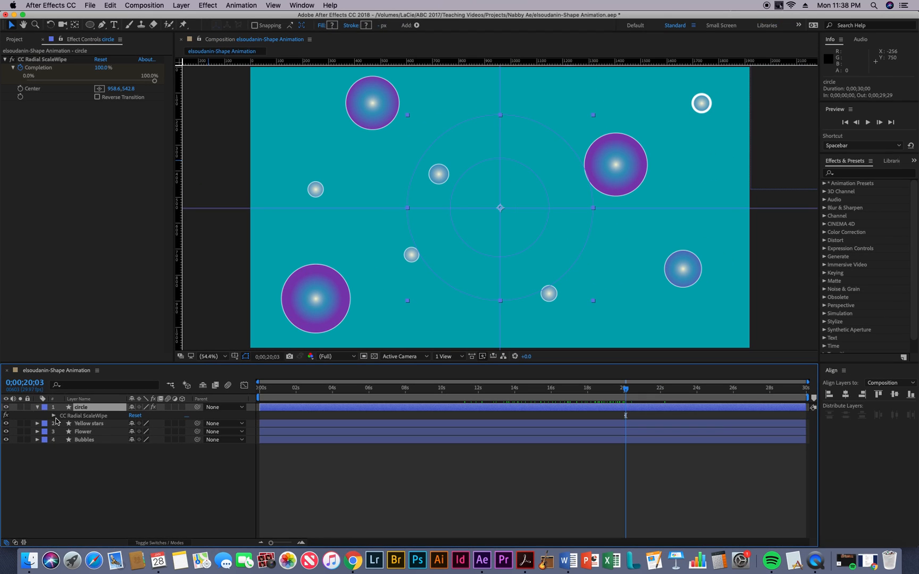
click(53, 417)
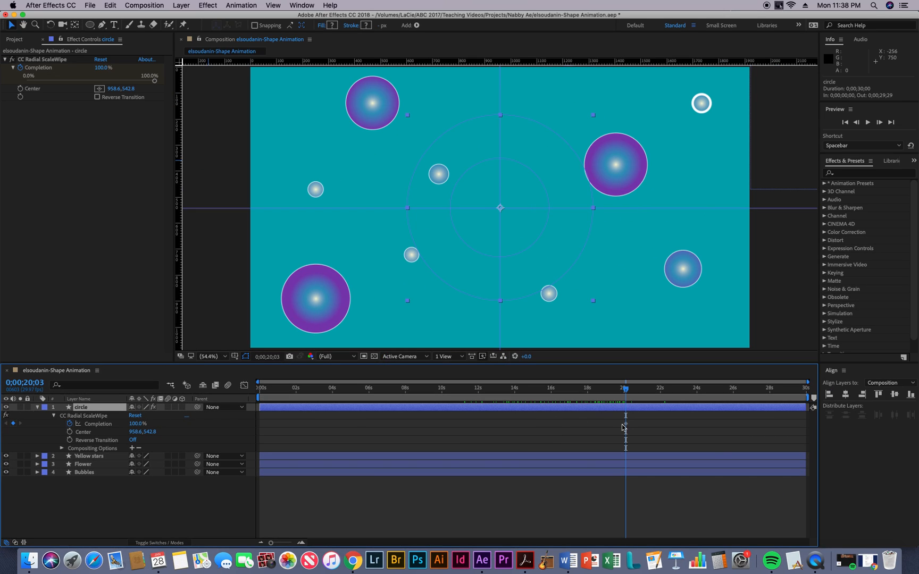
- Keyframe the wipe's Completion at 0% at 0;00;23;21
drag(634, 392, 693, 392)
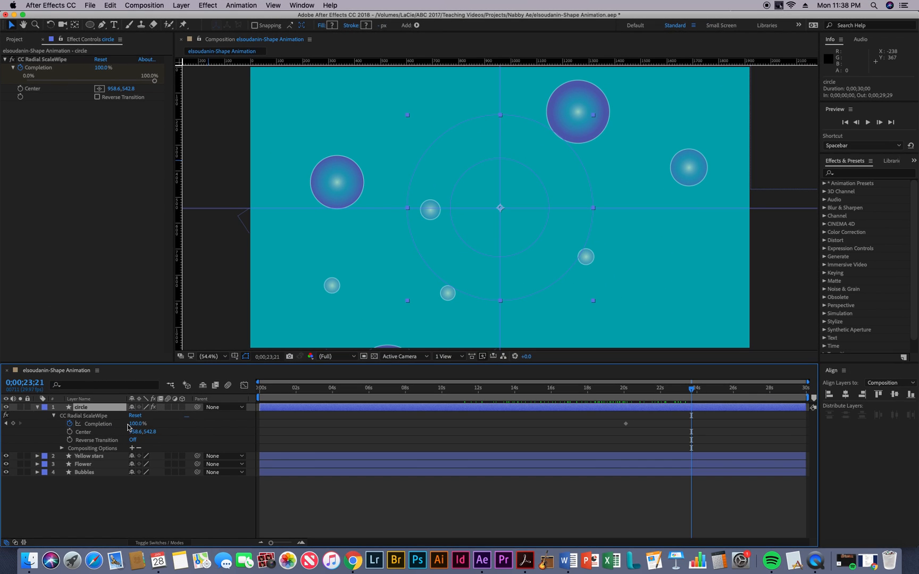
drag(130, 424, 74, 427)
click(85, 415)
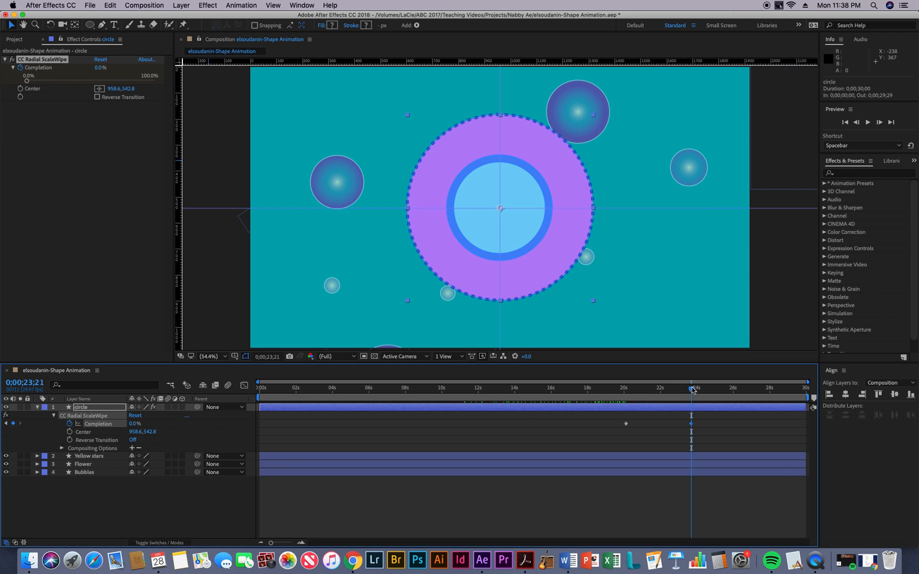
- Preview the circles' radial wipe reveal from 0;00;20;03
drag(692, 390, 632, 401)
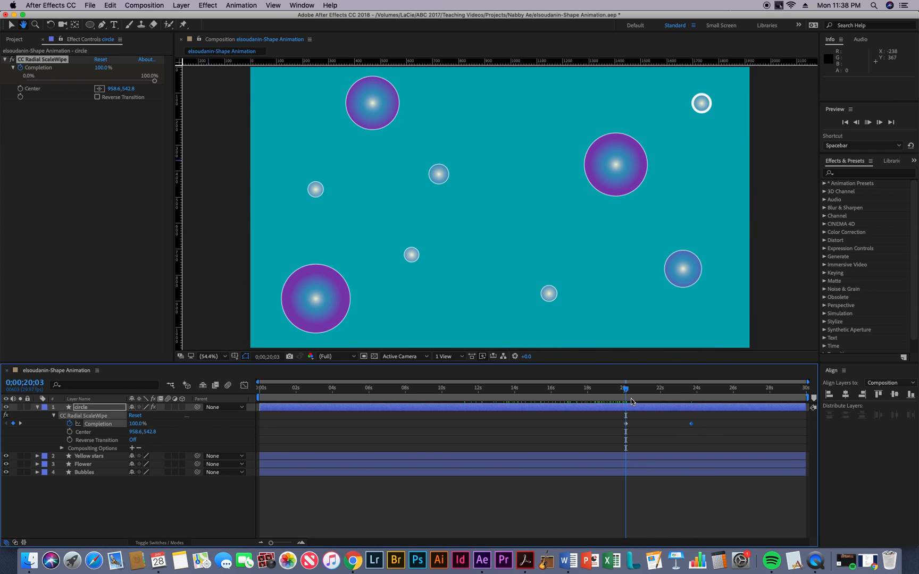
key(space)
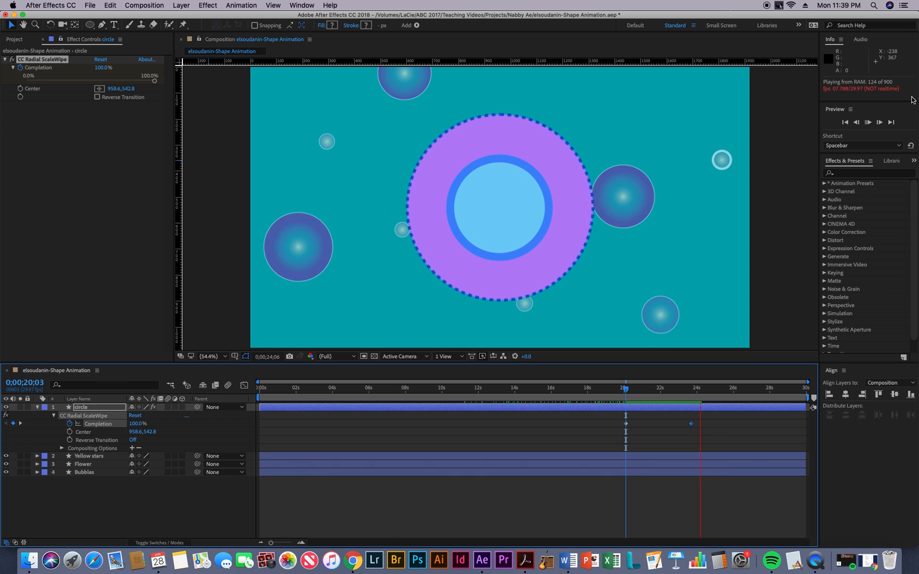
key(space)
click(646, 395)
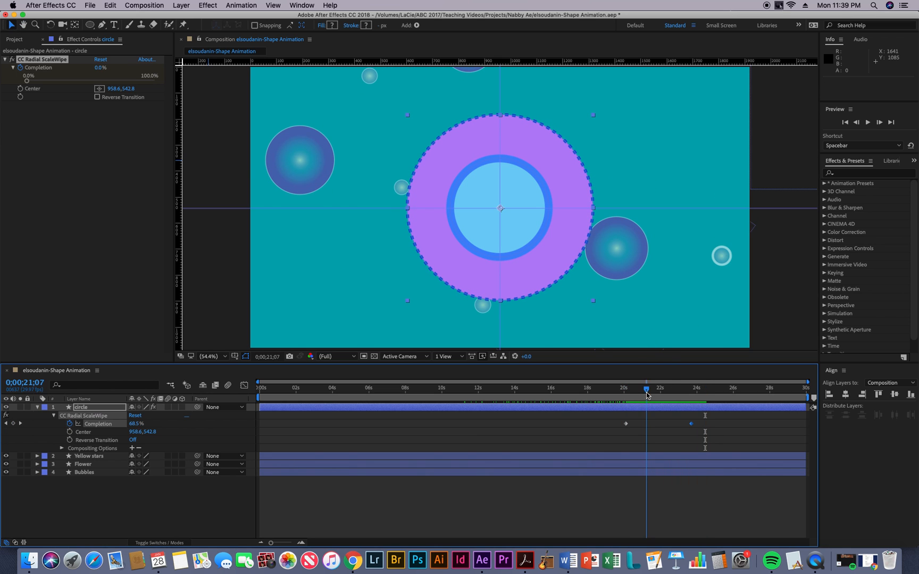
- Apply the Radial Wipe transition effect to the circle layer
drag(646, 394, 698, 399)
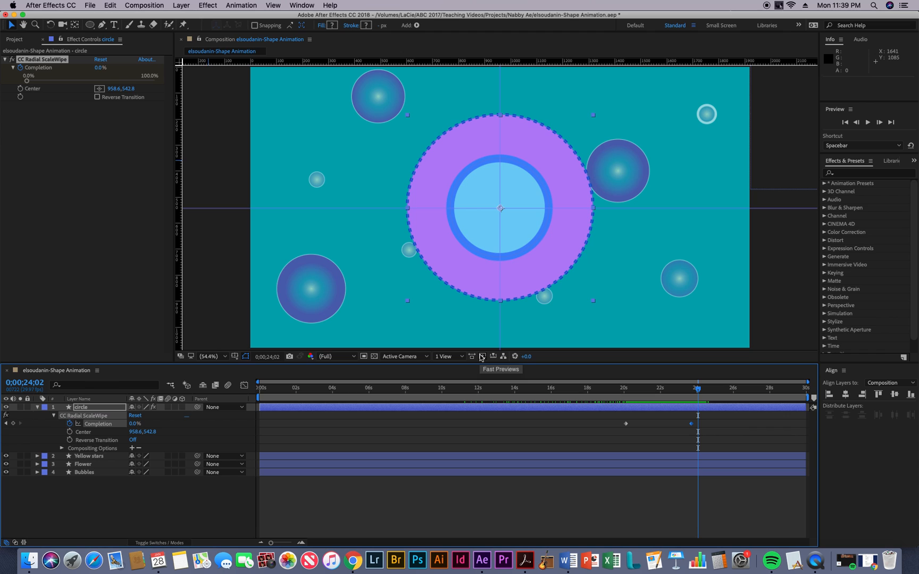
click(80, 408)
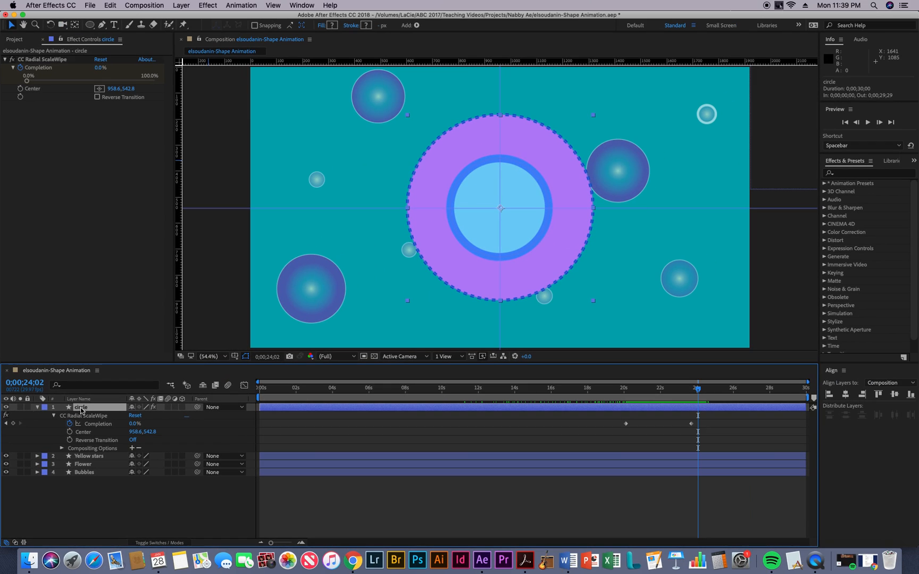
click(208, 5)
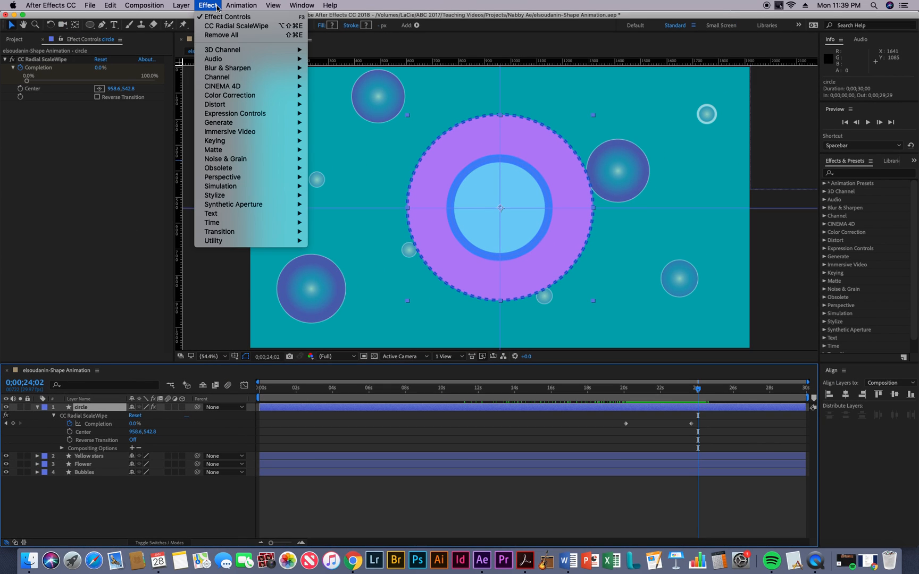
mouse_move(215, 121)
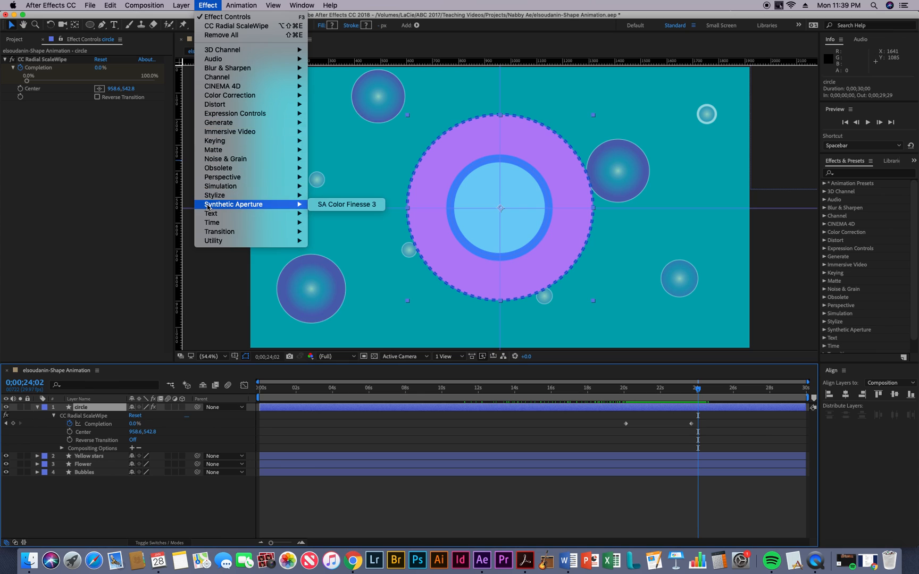
mouse_move(211, 204)
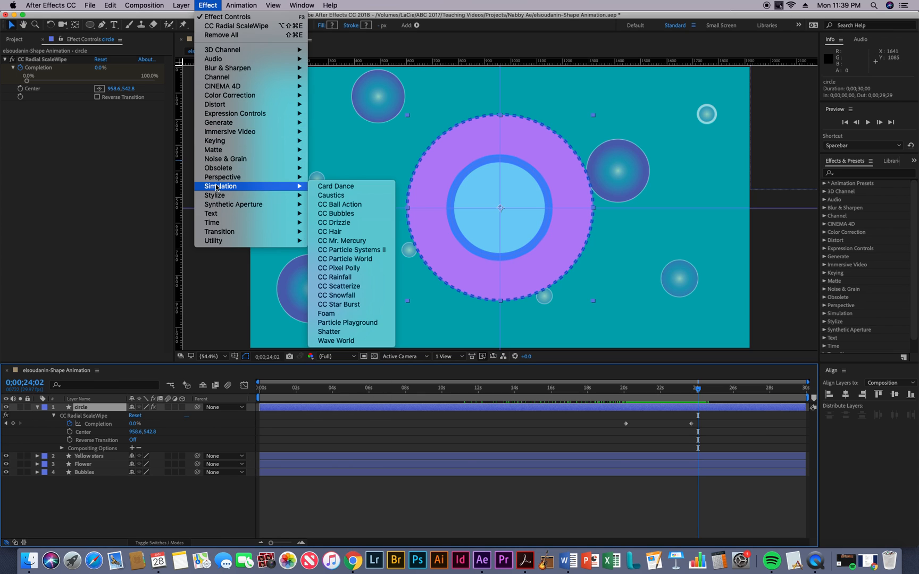
mouse_move(223, 233)
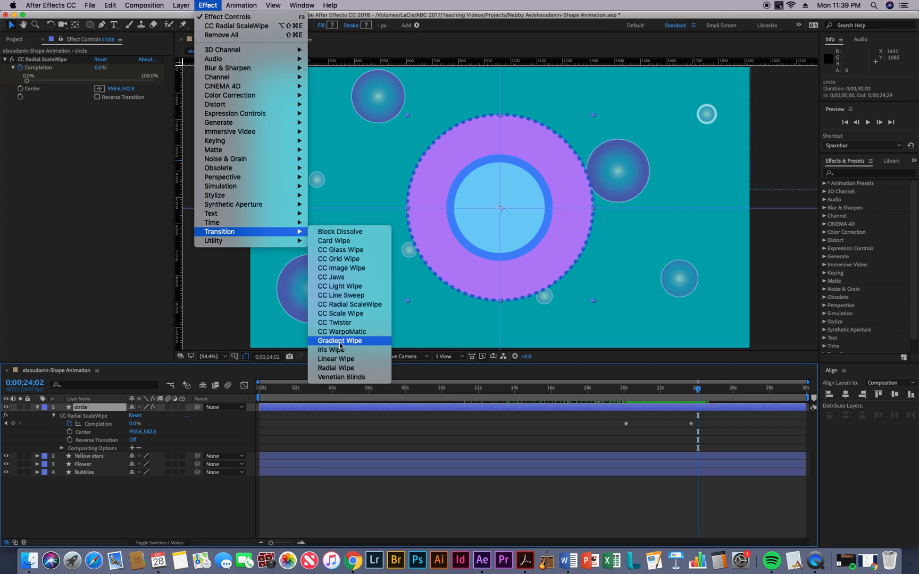
click(343, 372)
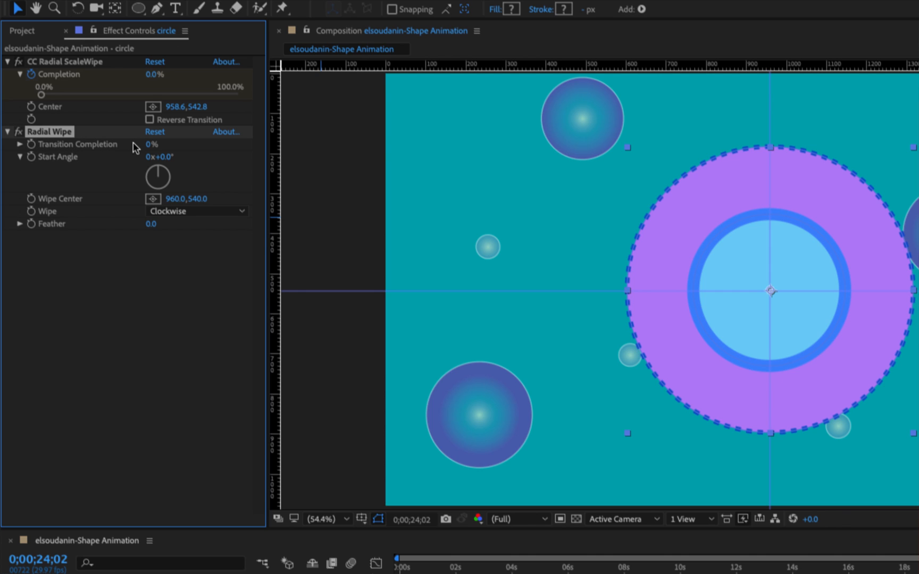
- Keyframe the Radial Wipe's Transition Completion at 0% at 0;00;24;15
click(20, 144)
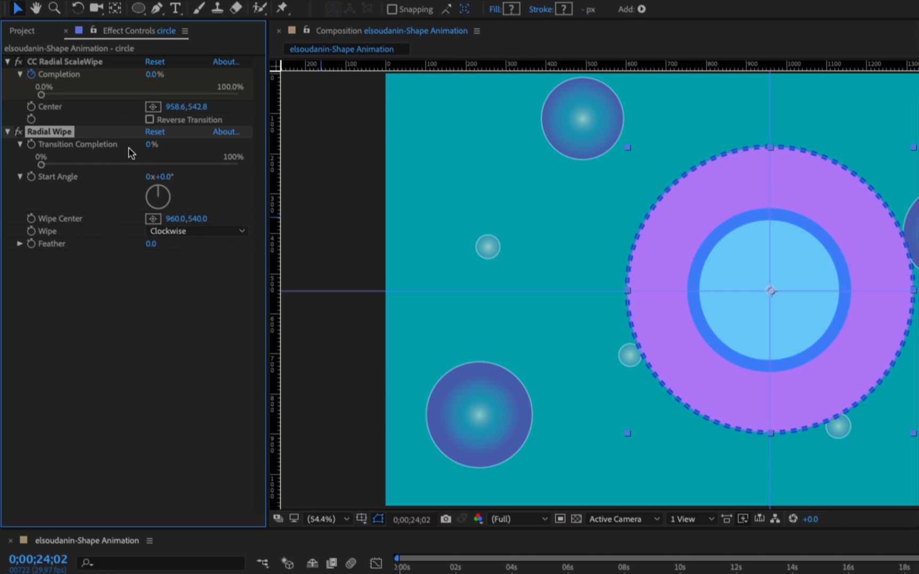
click(20, 144)
click(20, 144)
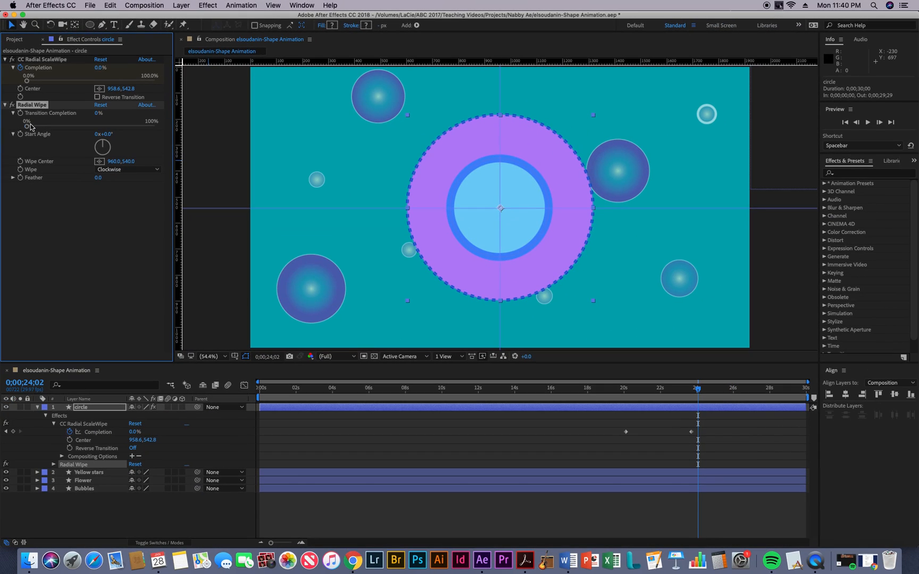
mouse_move(27, 128)
mouse_down()
mouse_move(155, 134)
mouse_move(26, 131)
mouse_up()
drag(697, 392, 689, 412)
drag(700, 411, 706, 412)
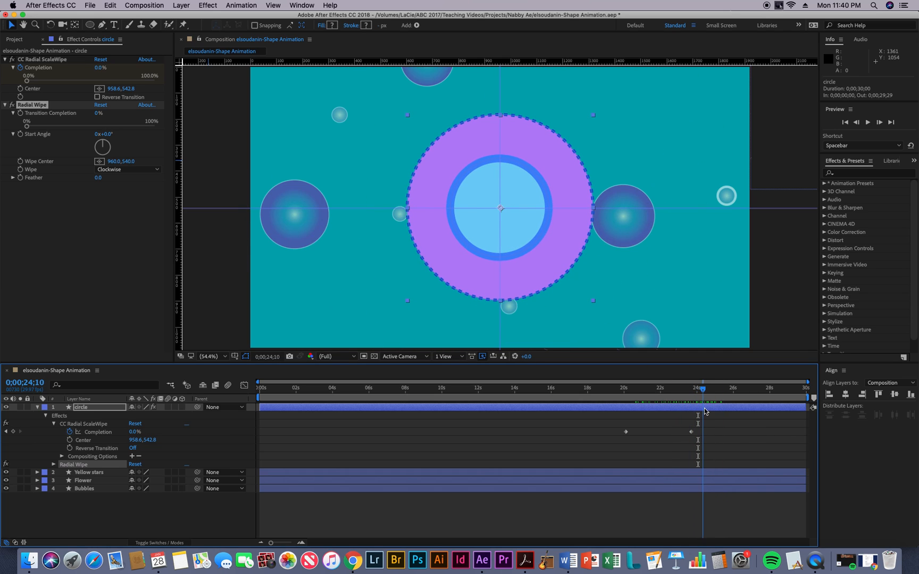
click(22, 117)
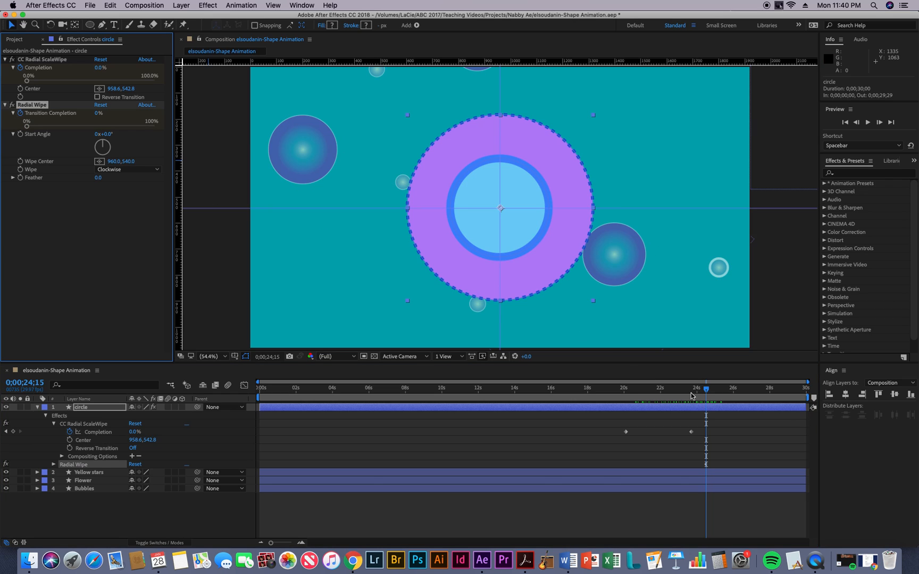
- Reveal the circle layer's keyframed properties and keyframe the Radial Wipe's Transition Completion at 100% at 0;00;26;03
drag(705, 394, 734, 394)
click(82, 407)
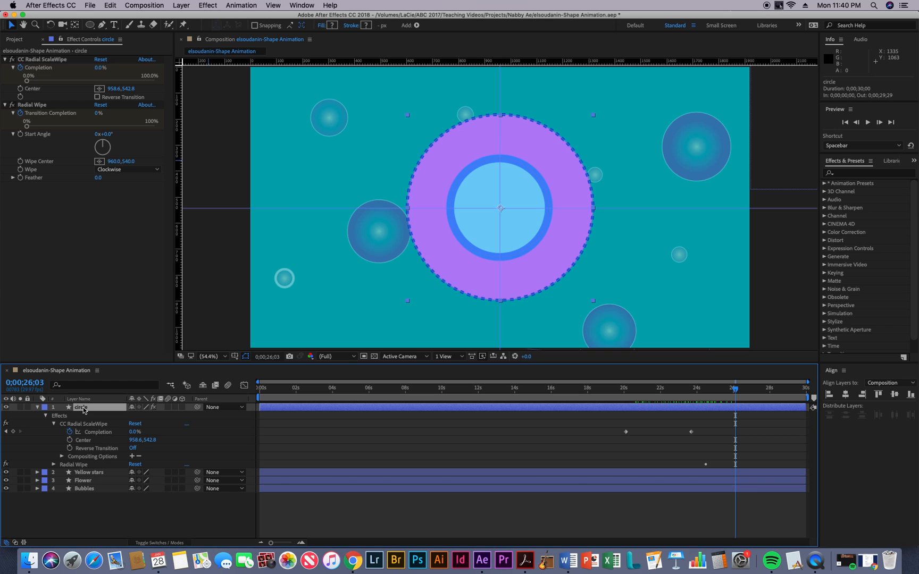
key(u)
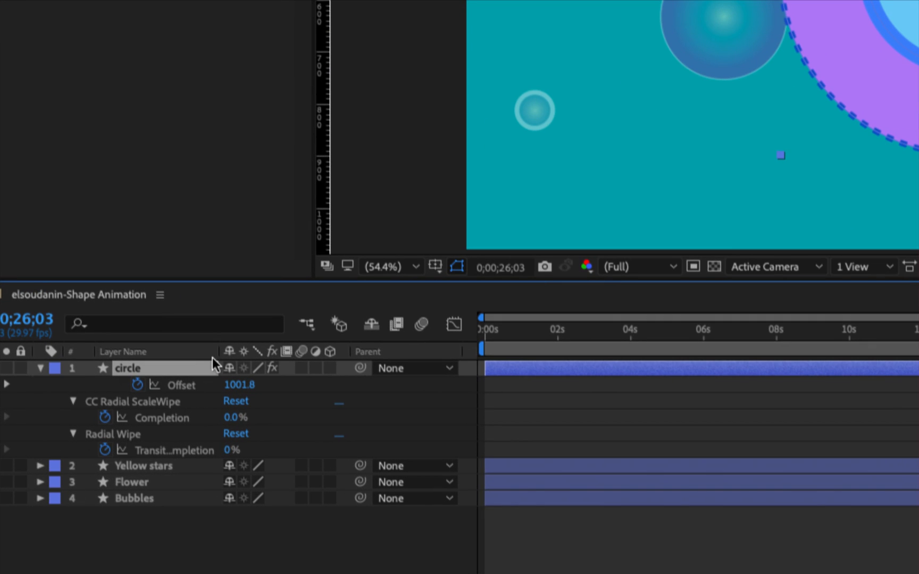
drag(219, 349, 256, 357)
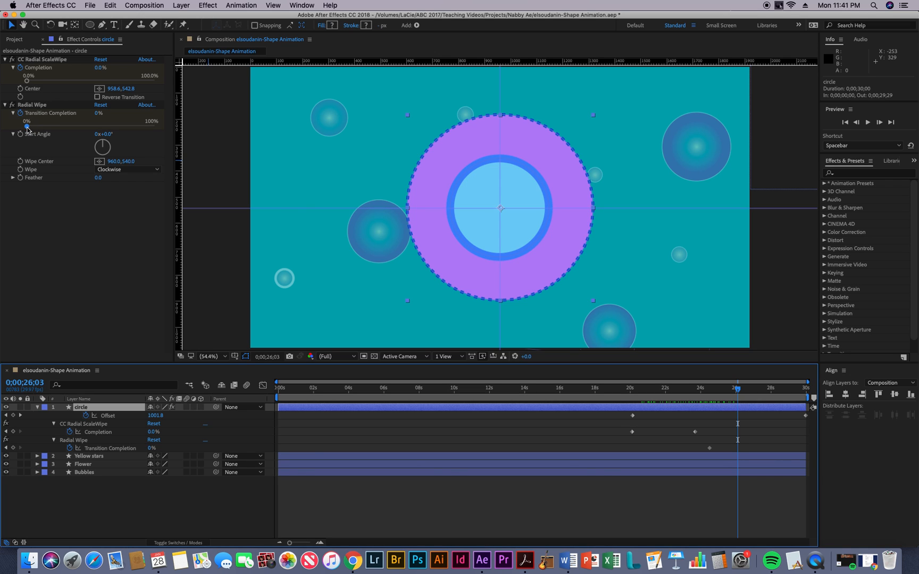
drag(27, 127, 157, 134)
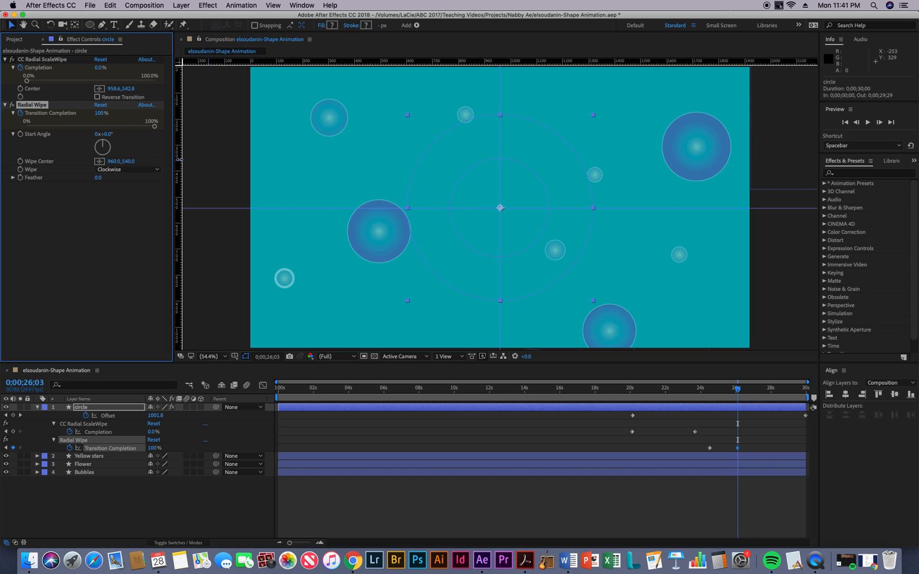
- Hold Transition Completion at 100% with a keyframe at 0;00;27;05 and keyframe it at 0% at 0;00;28;13
drag(738, 390, 758, 390)
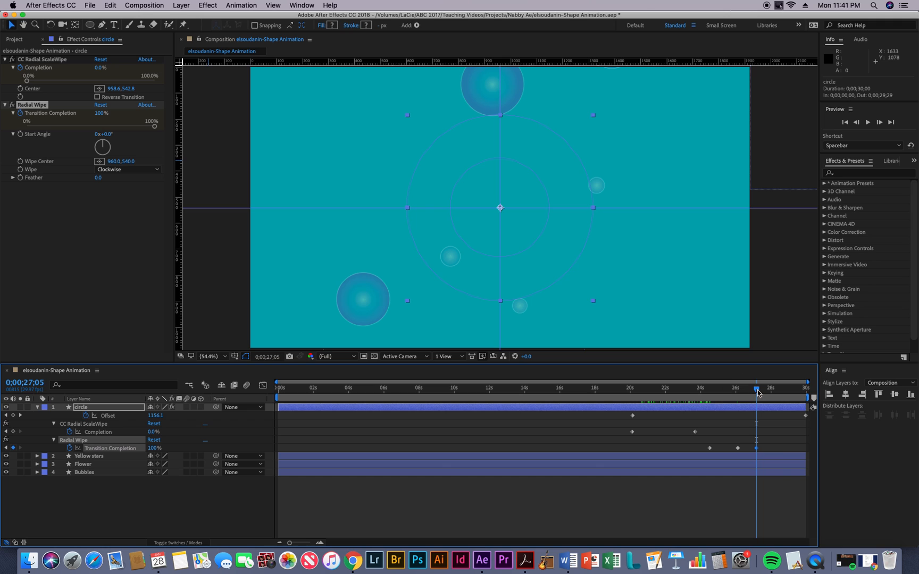
drag(759, 393, 780, 396)
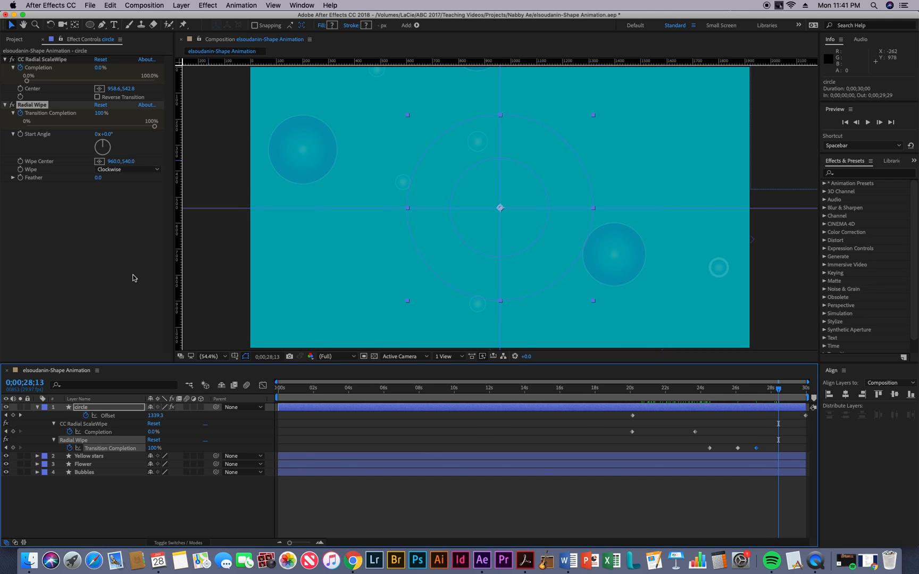
drag(154, 130, 1, 135)
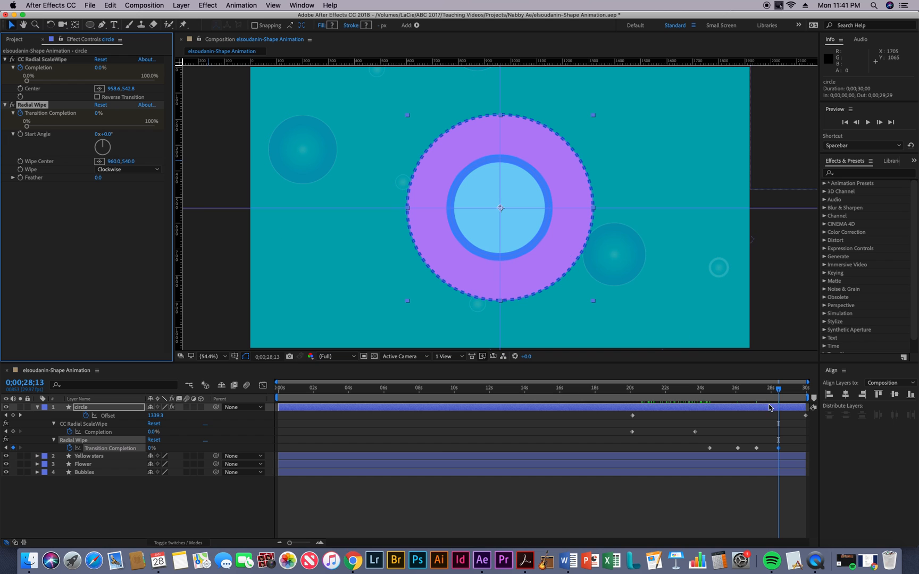
- Preview the circles' combined wipe animation from 0;00;20;00
drag(780, 392, 631, 391)
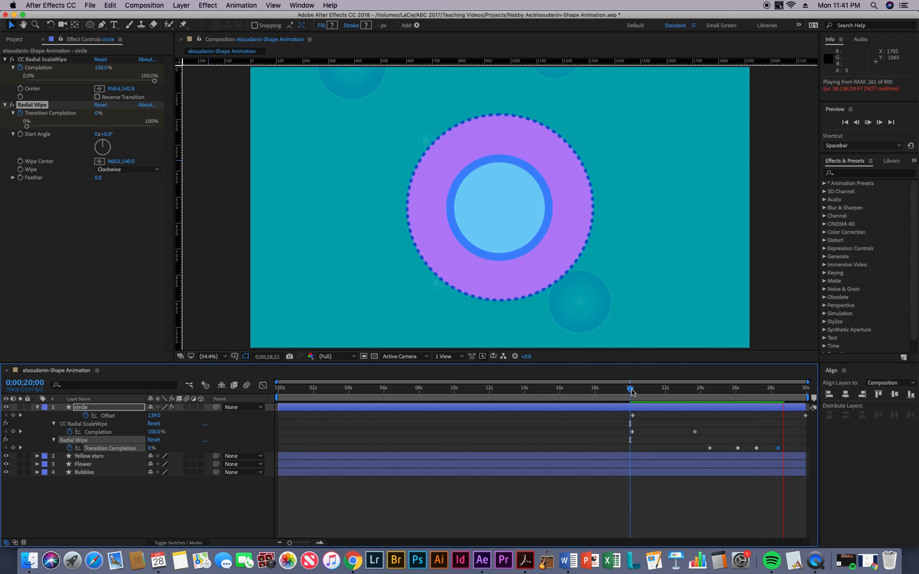
key(space)
- Keyframe the CC Radial ScaleWipe's Completion at 0% at 0;00;28;15 and at 100% at 0;00;29;29
drag(785, 390, 782, 395)
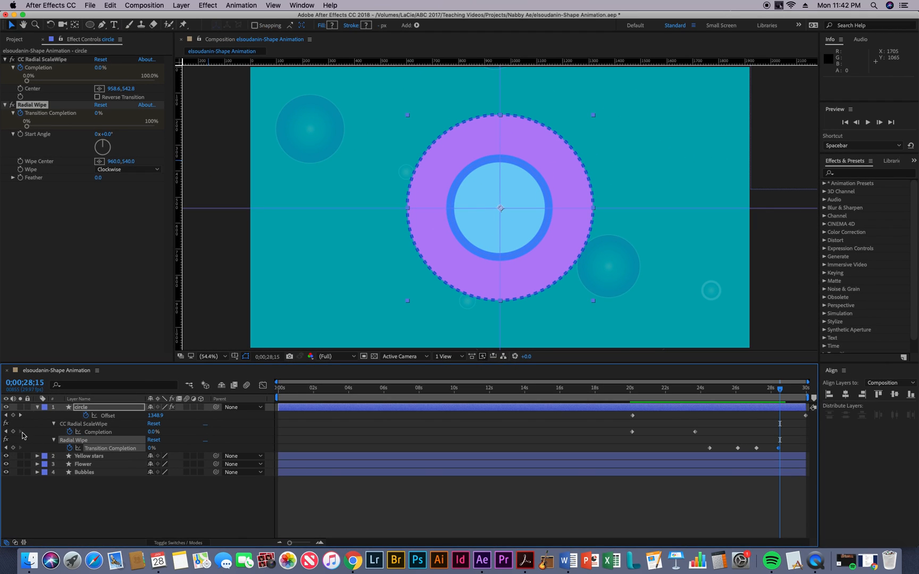
click(13, 432)
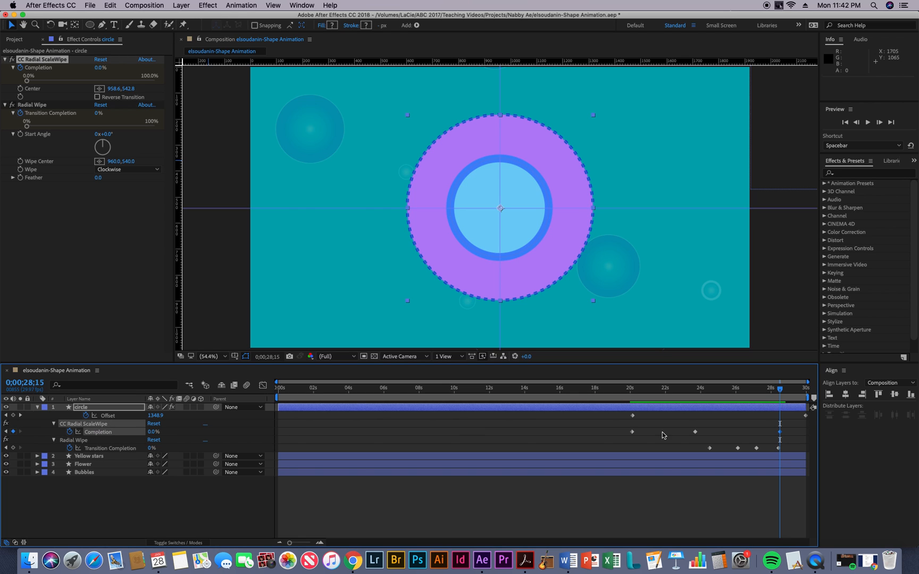
drag(780, 391, 806, 394)
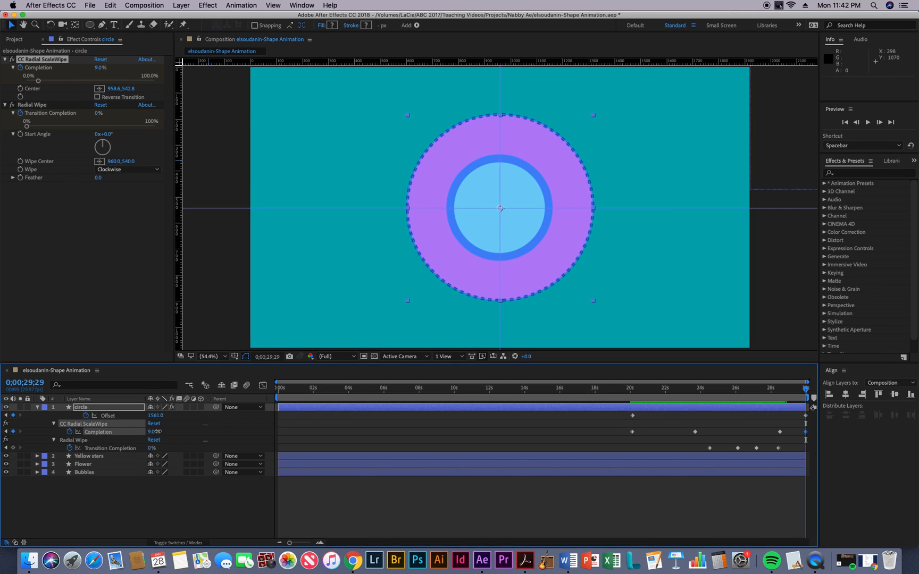
drag(157, 431, 266, 436)
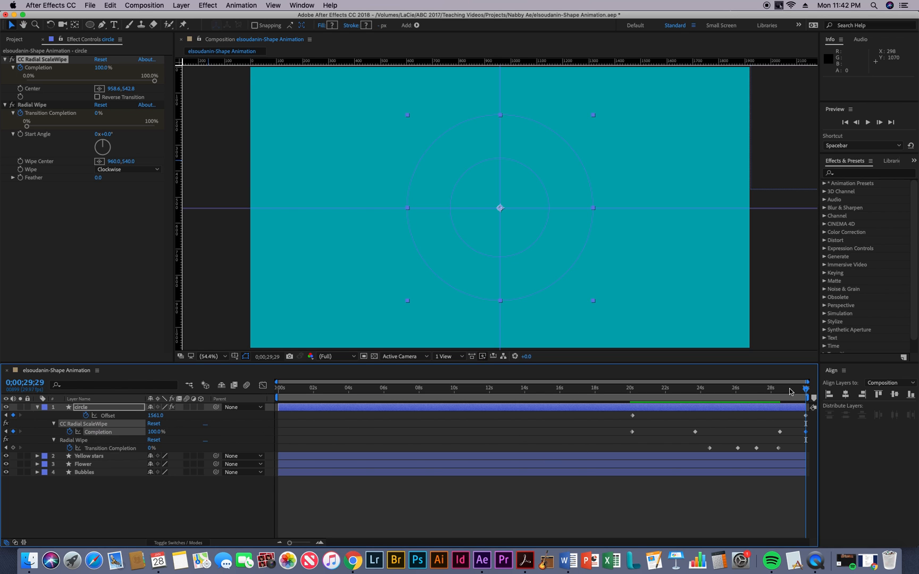
- Add Wiggle Paths to the Flower layer and preview its wiggling outline from 0;00;00;05
drag(805, 392, 375, 415)
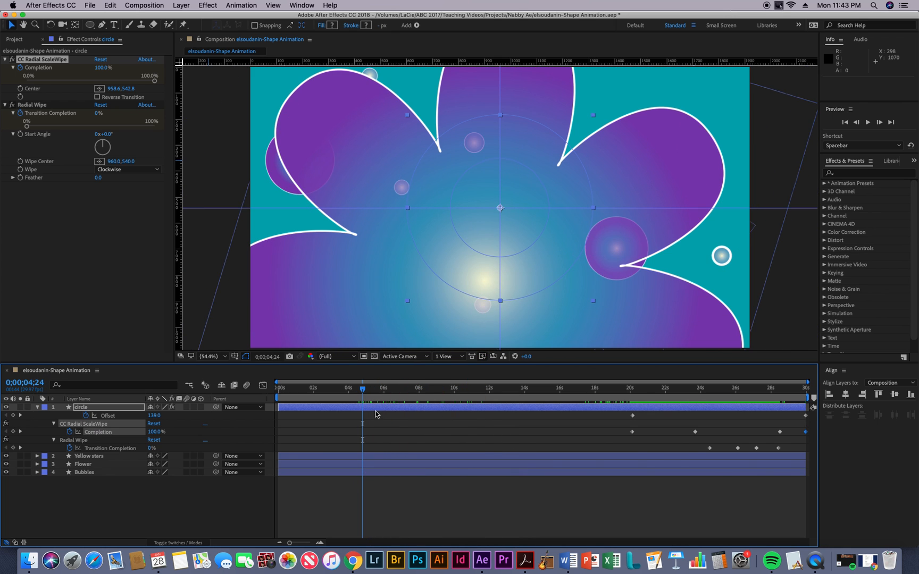
click(37, 407)
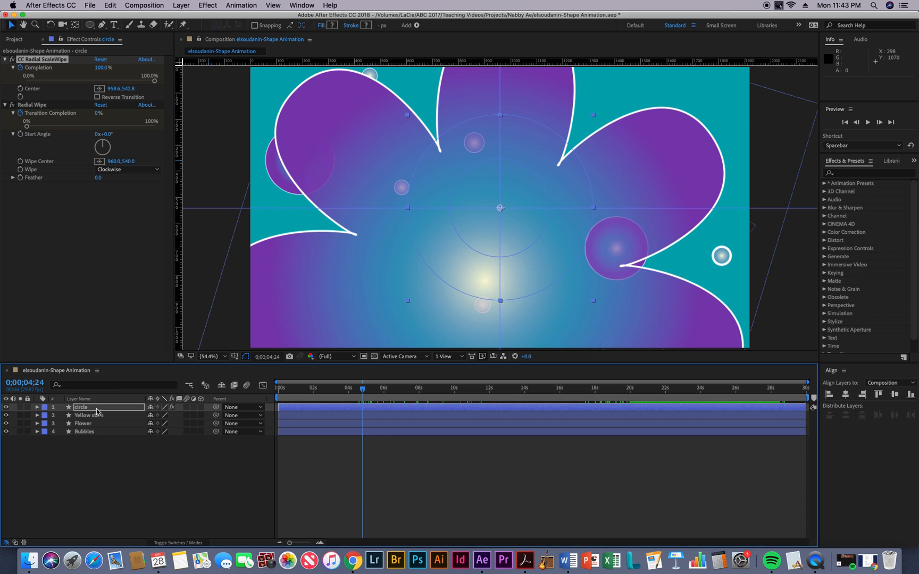
click(86, 426)
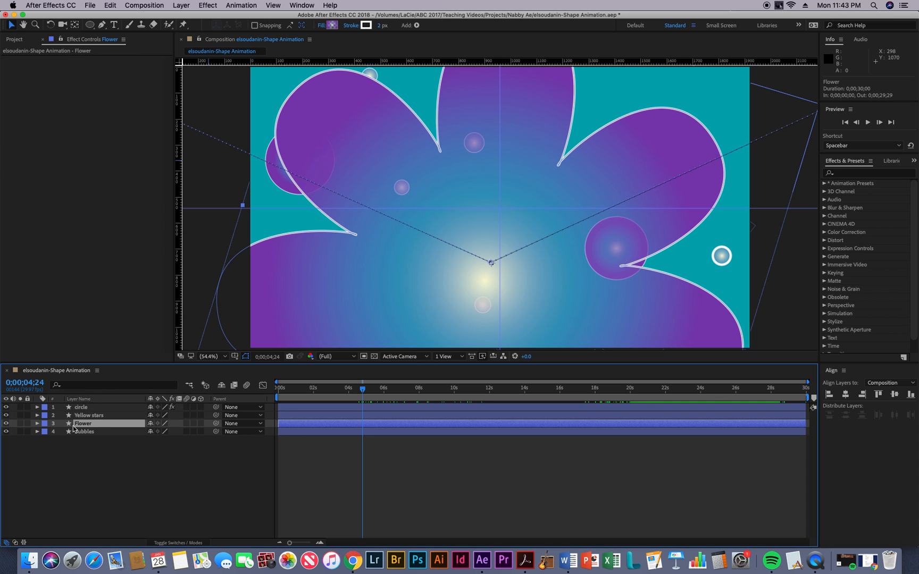
click(37, 424)
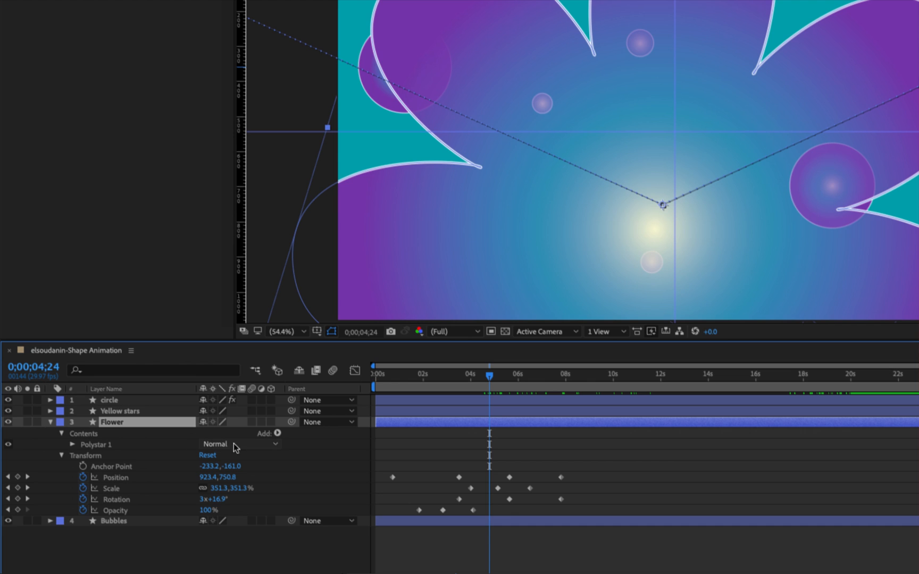
click(277, 433)
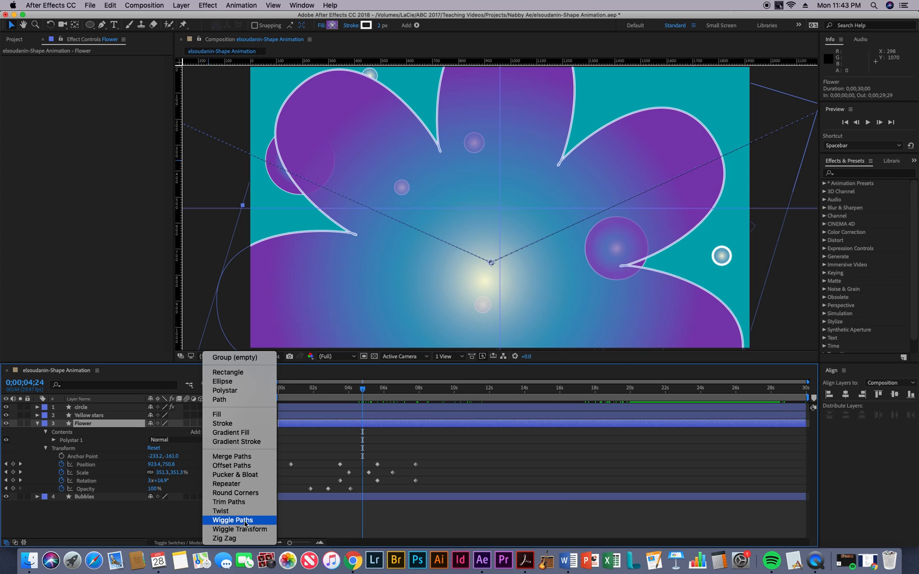
click(245, 520)
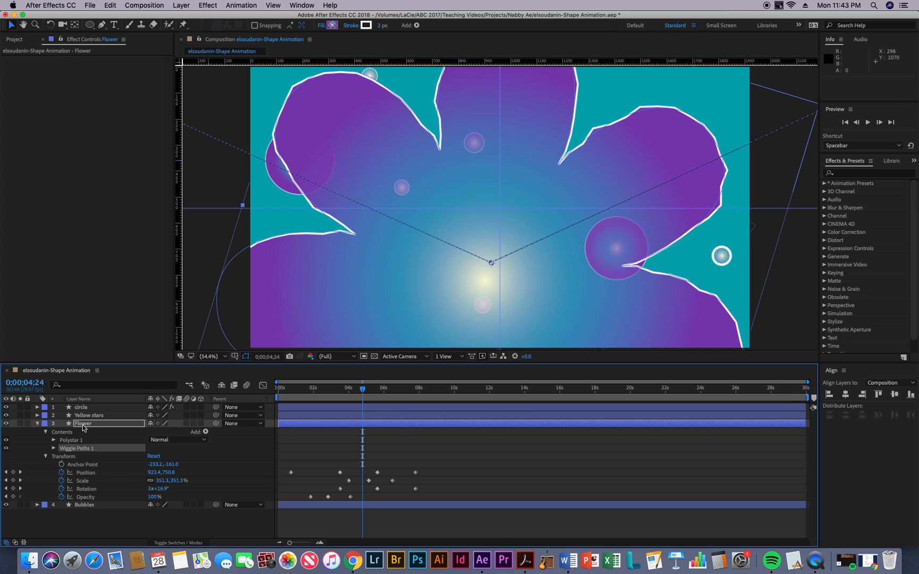
key(space)
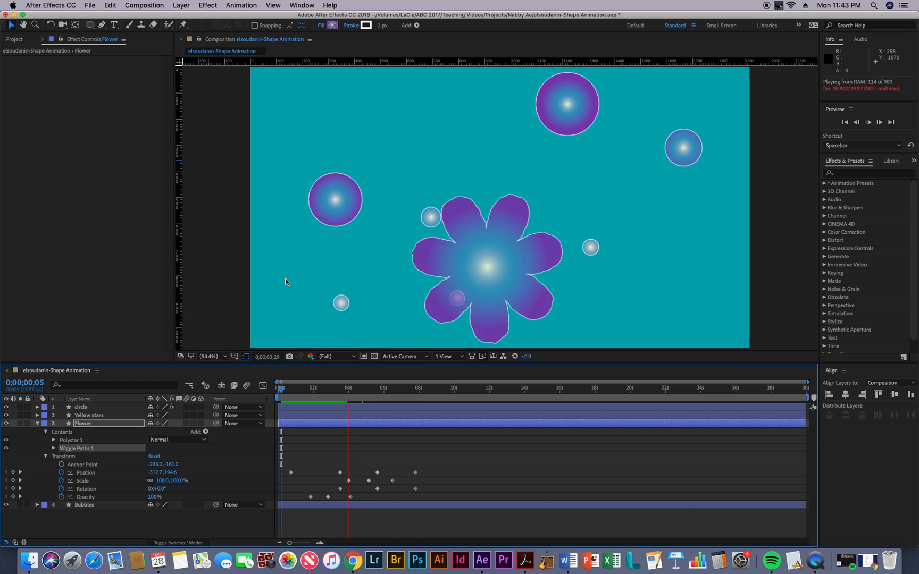
key(space)
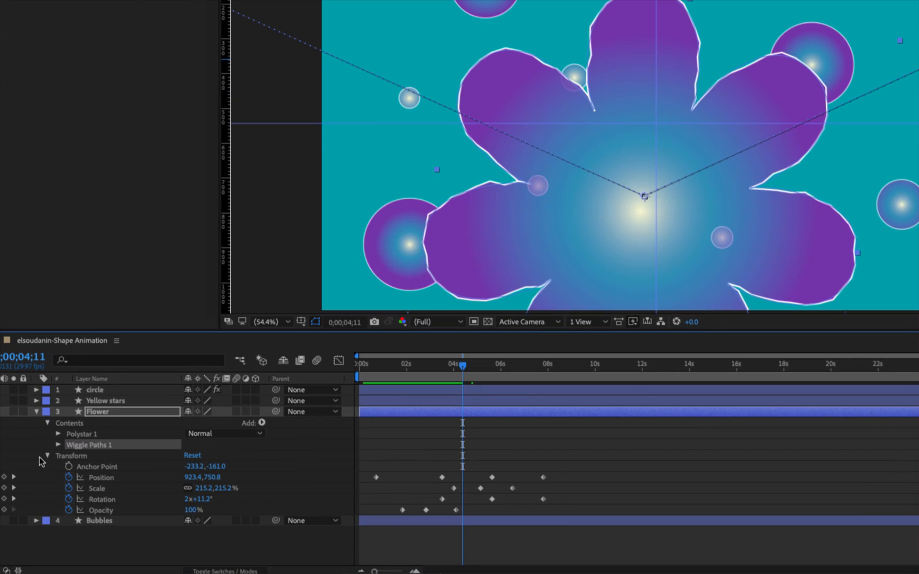
- Set the flower's Wiggle Paths to Size 17, Detail 41, Smooth points, 22 Wiggles/Second and 58% Correlation
click(59, 444)
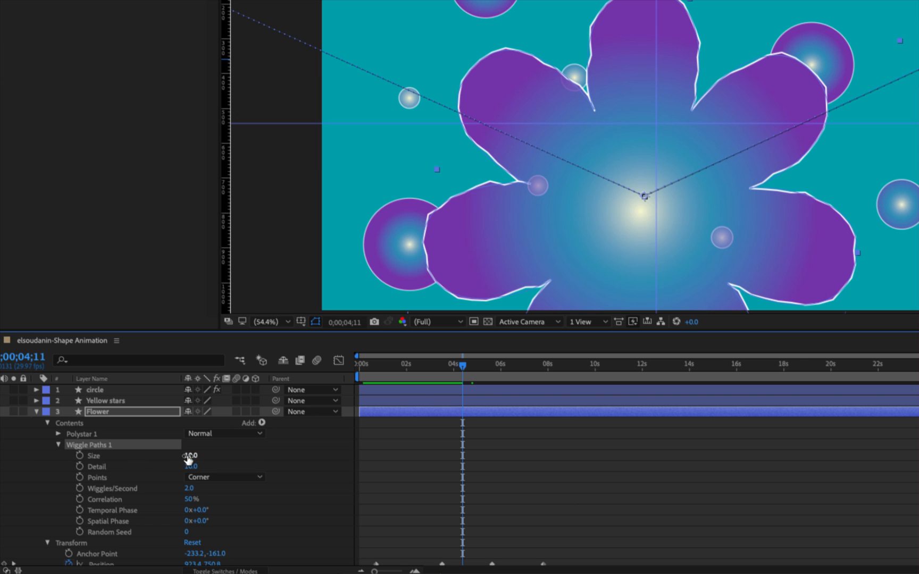
drag(187, 458, 209, 477)
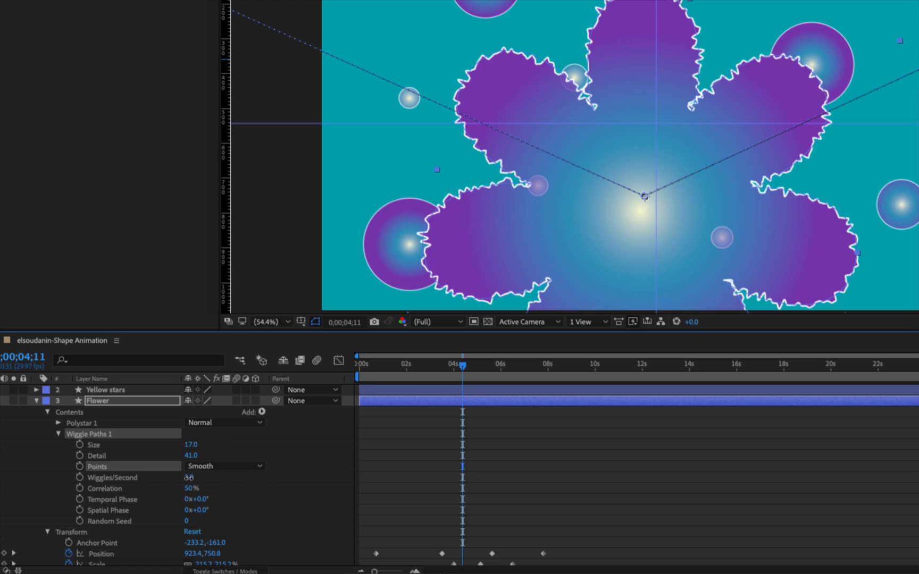
drag(189, 477, 203, 480)
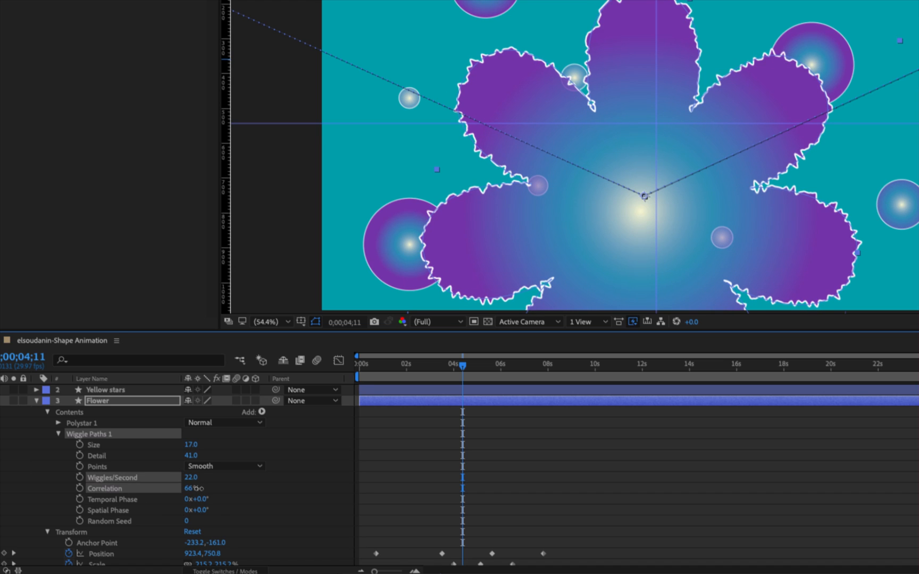
drag(197, 488, 178, 514)
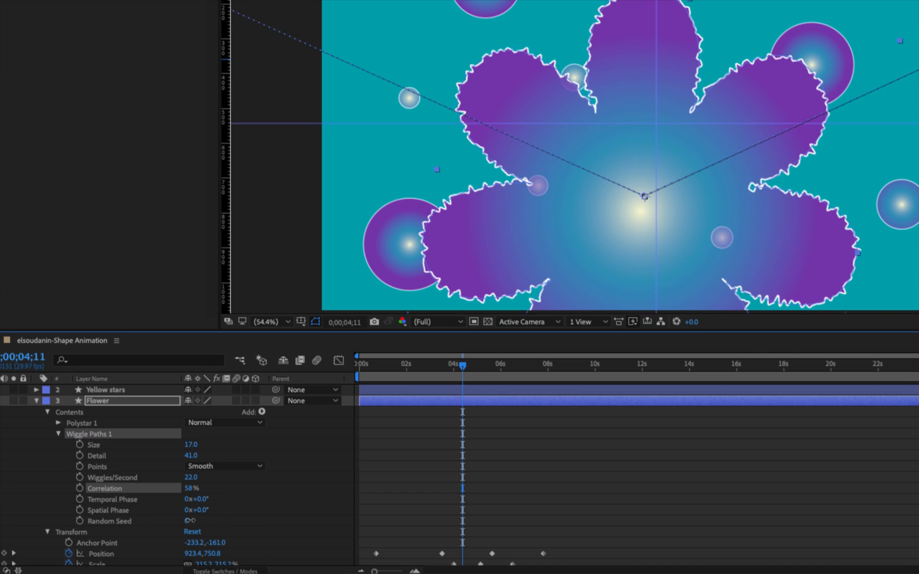
- Set the flower's Wiggle Paths Random Seed to 27 and preview the wiggling outline from the composition's start
drag(189, 520, 204, 521)
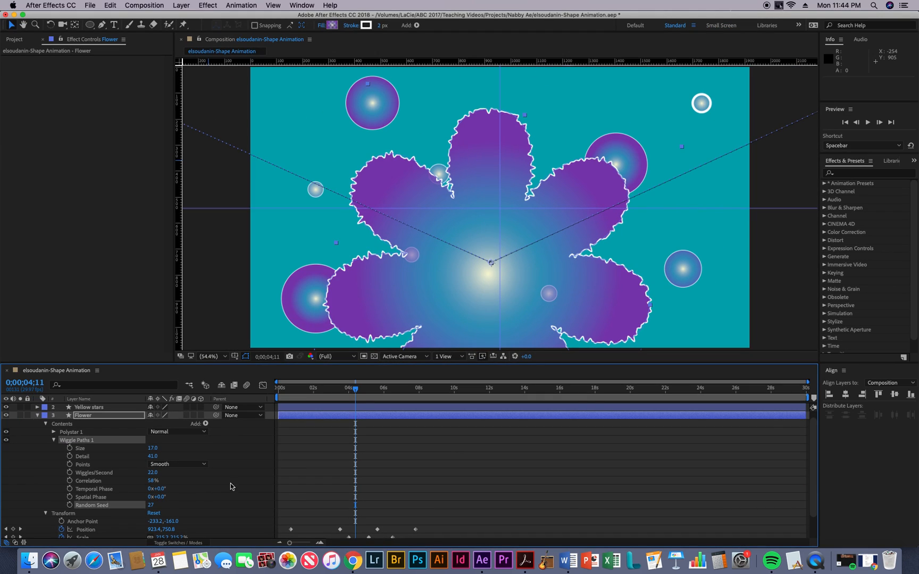
drag(311, 391, 277, 391)
key(space)
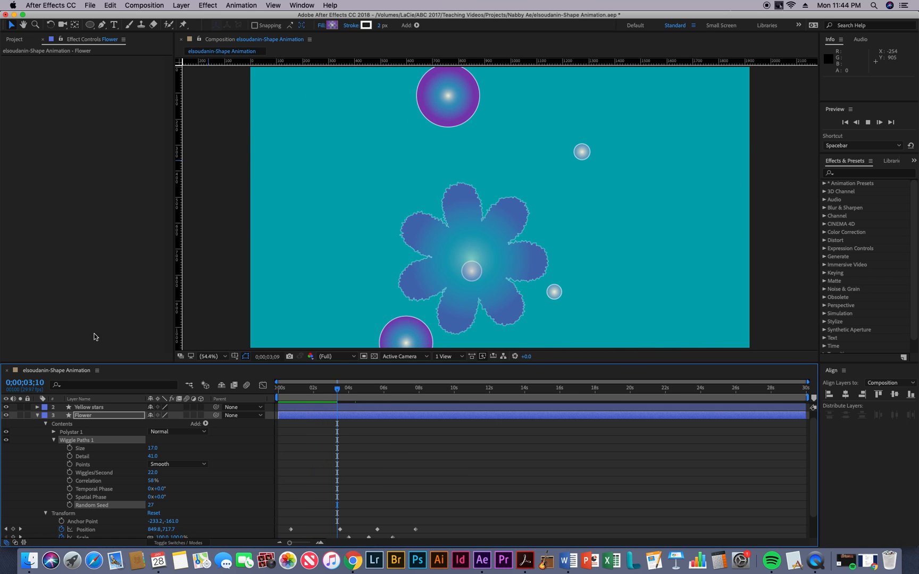
key(space)
- Try deleting Wiggle Paths 1 from the Flower layer at 0;00;04;24 and undo the deletion
click(53, 440)
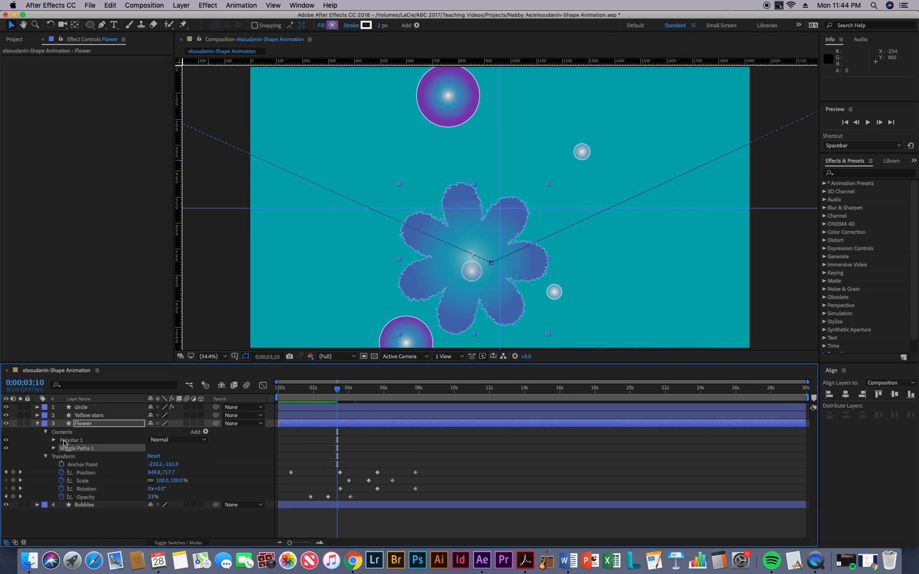
click(18, 456)
click(62, 448)
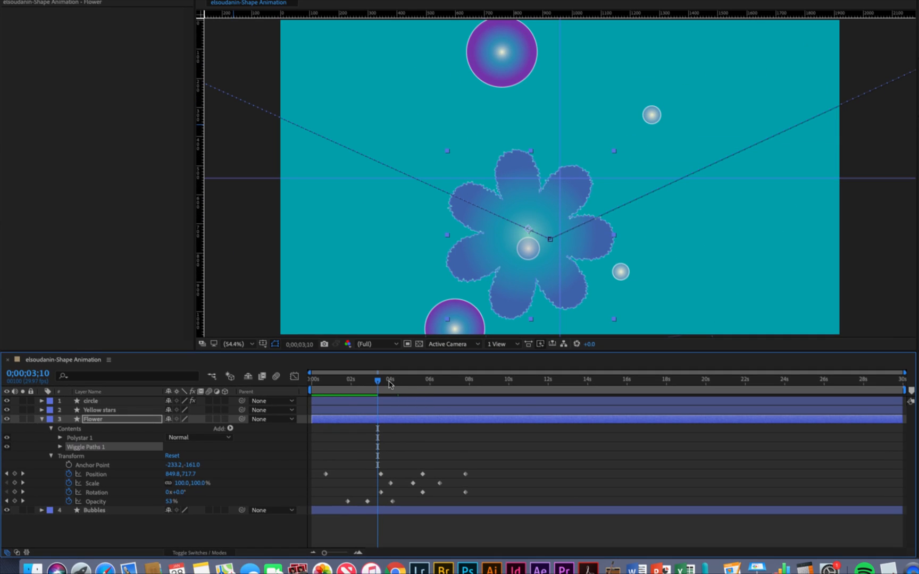
drag(389, 381, 400, 385)
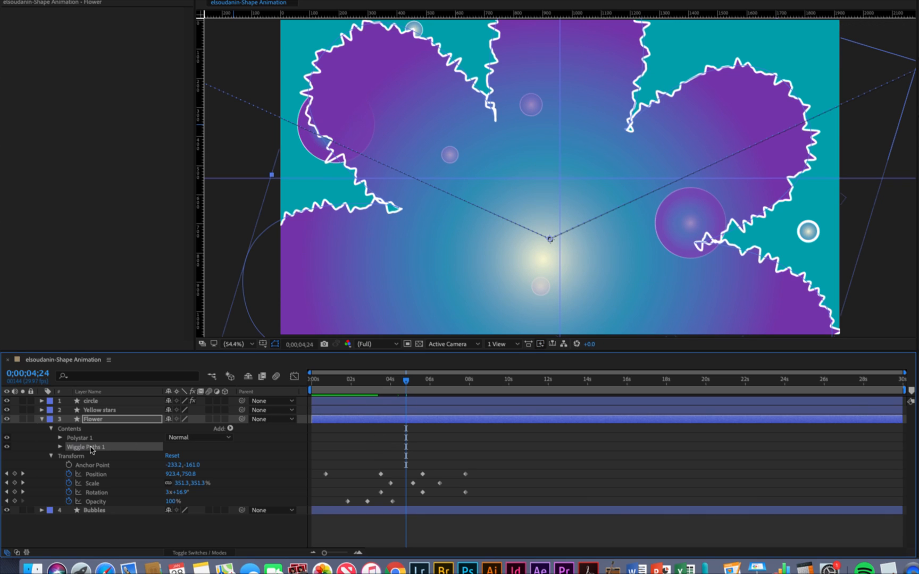
key(Delete)
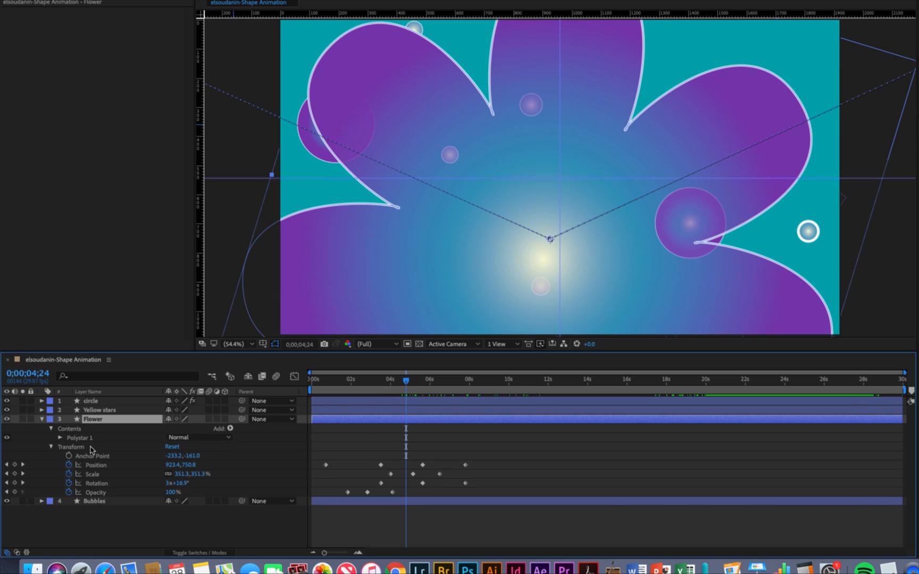
key(super+z)
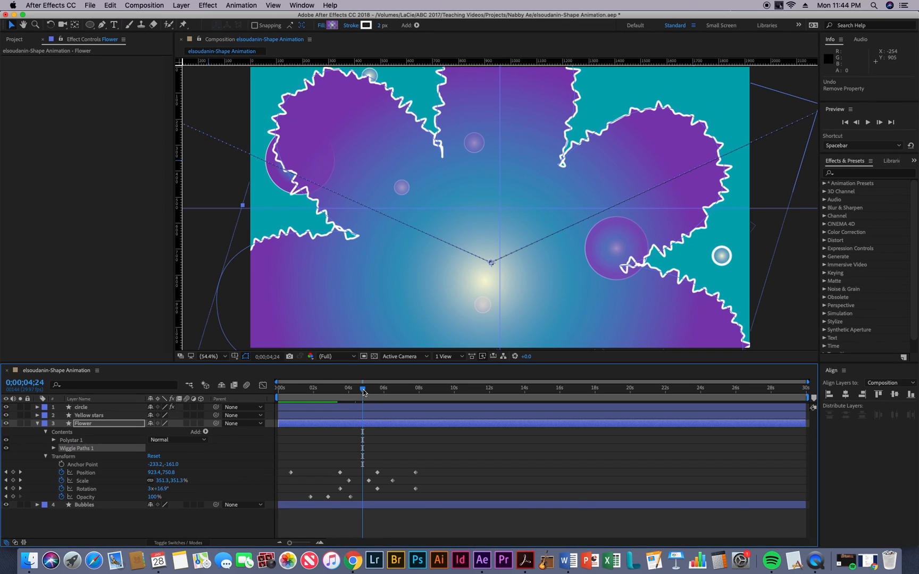
- Preview the whole animation from 0;00;00;00, return to the first frame and deselect the Flower layer
drag(363, 392, 246, 387)
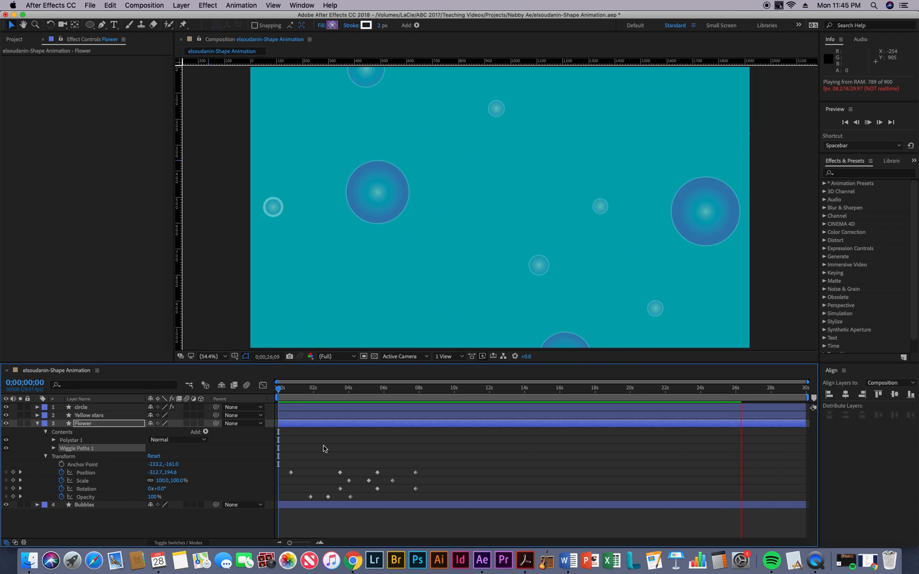
key(space)
drag(292, 393, 268, 393)
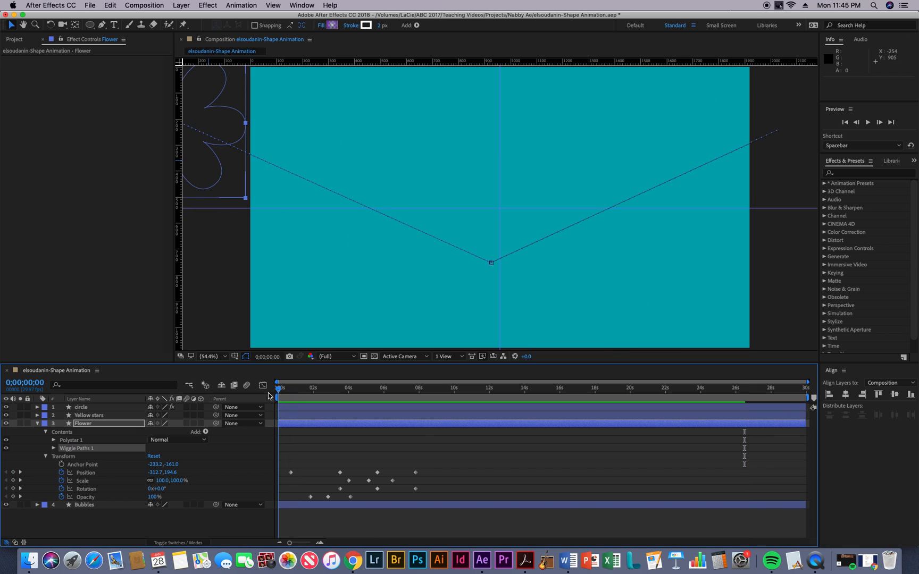
click(230, 335)
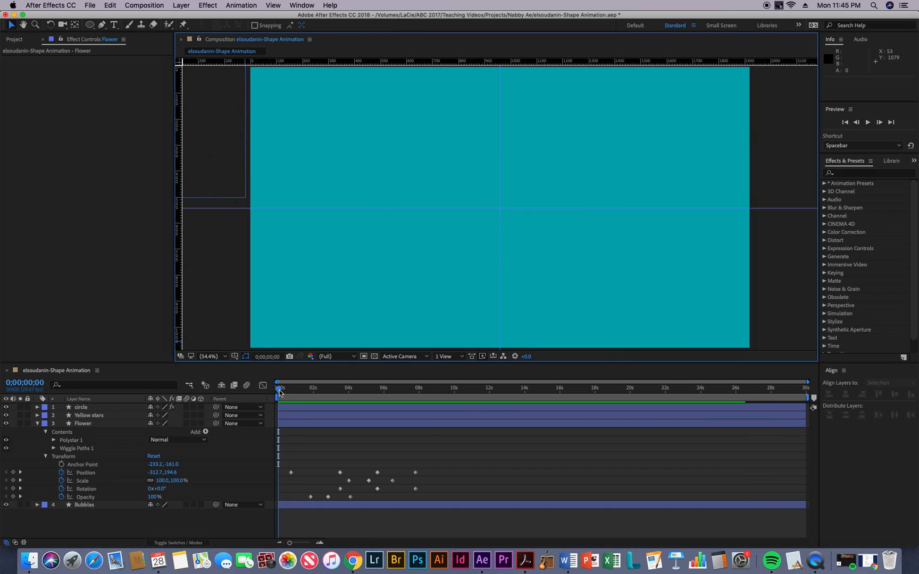
- Scrub through the composition to 0;00;24;29 and back, and play the finished animation from 0;00;00;00
drag(280, 389, 706, 391)
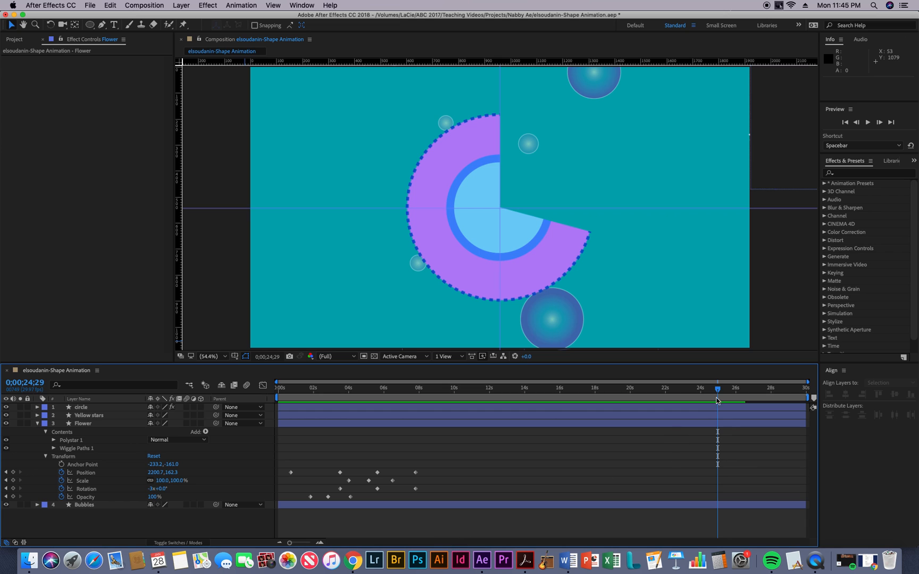
drag(717, 392, 266, 415)
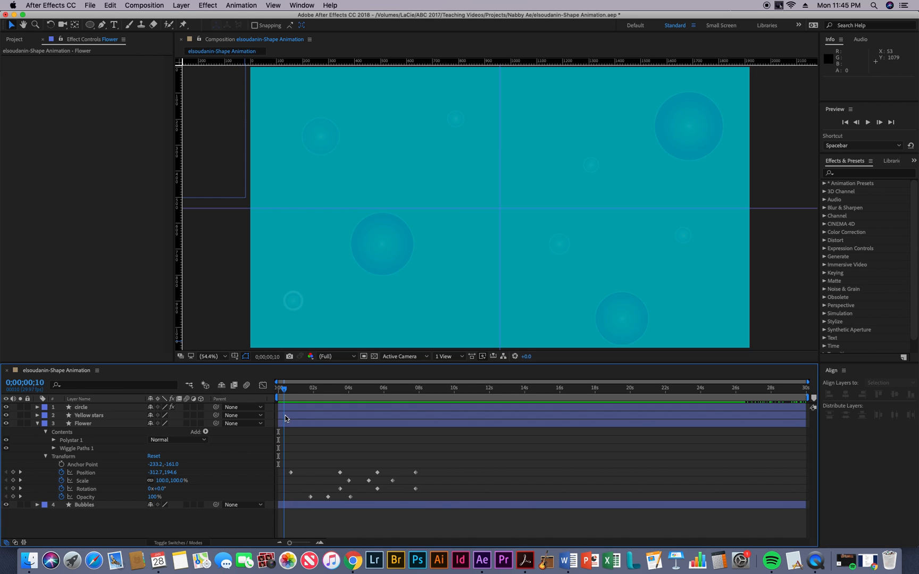
drag(301, 416, 261, 444)
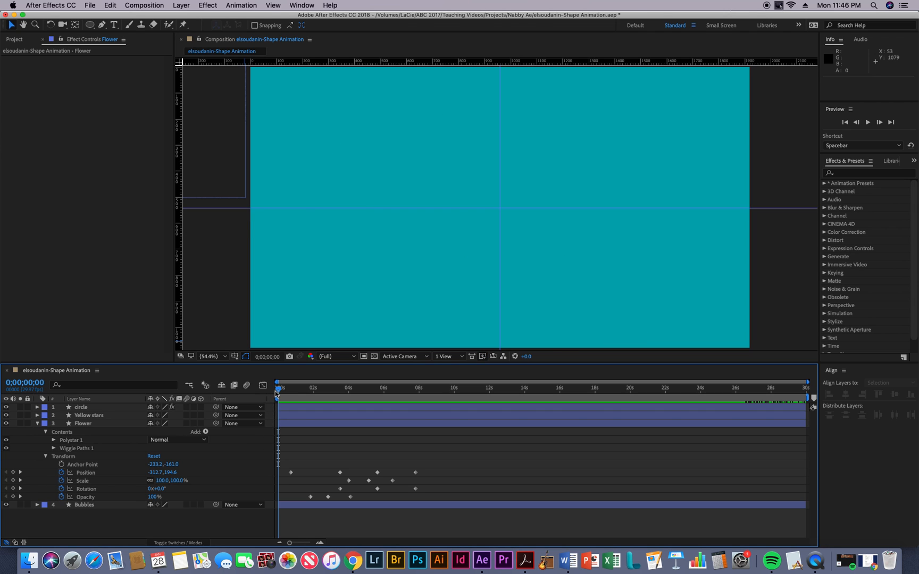
drag(275, 394, 258, 401)
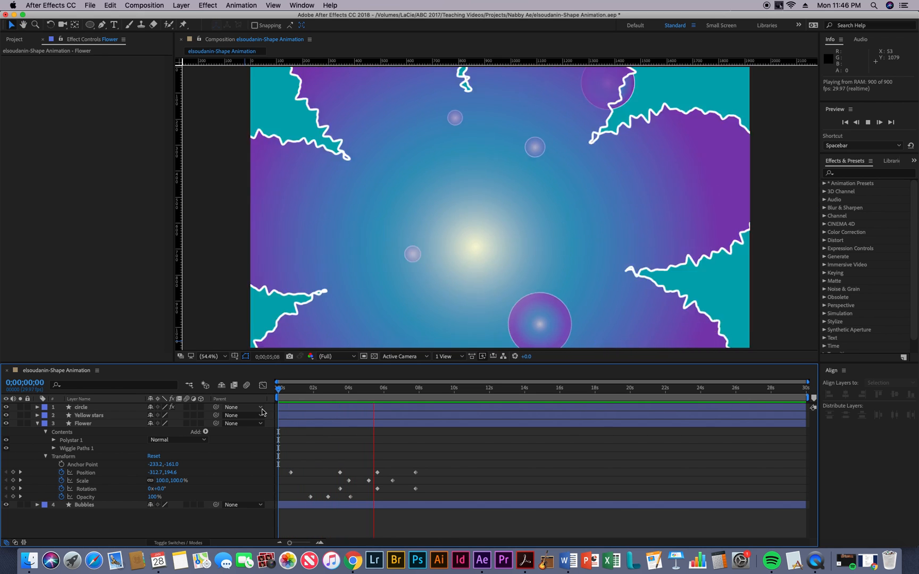
key(space)
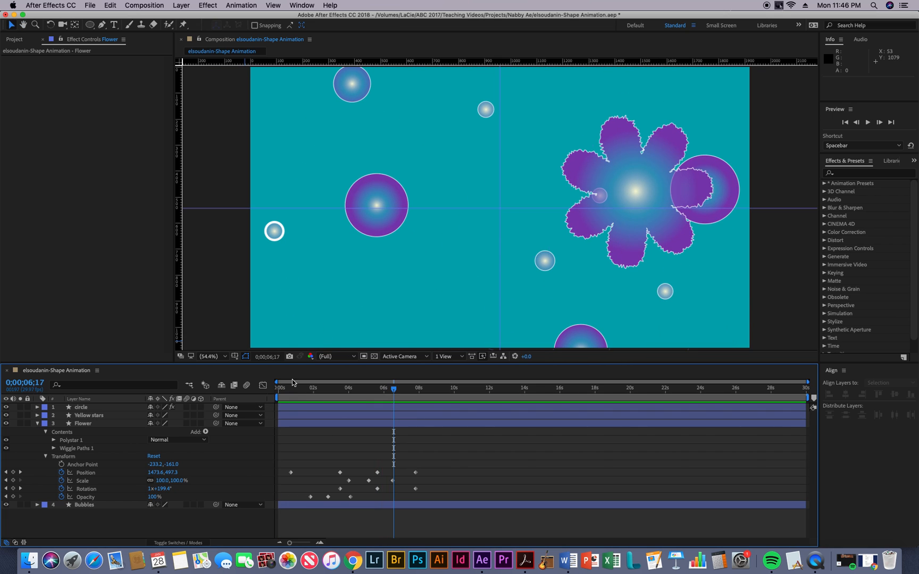